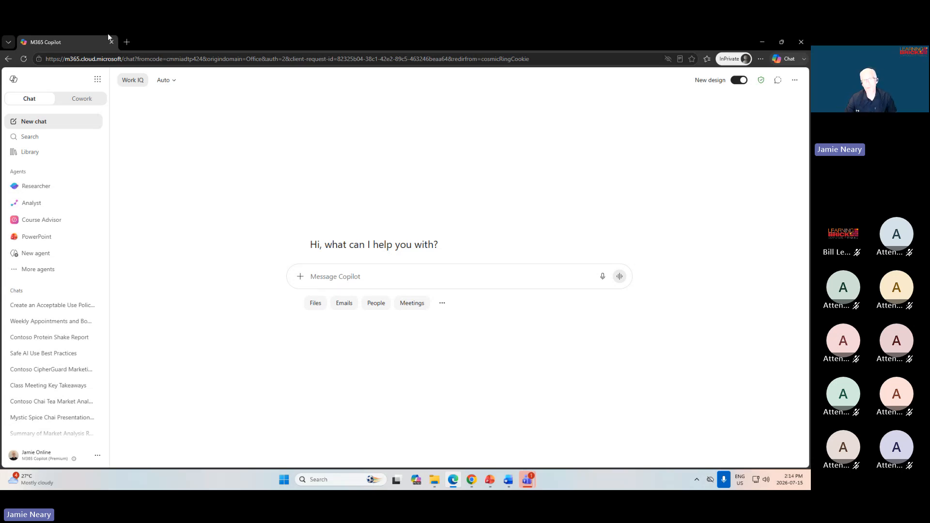
Open office.com in a new browser tab.
click(126, 44)
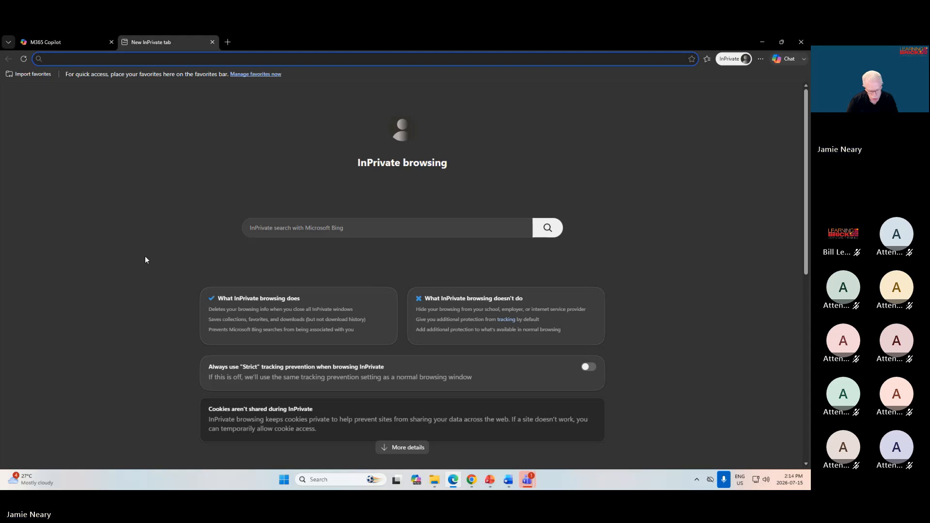
text(office.com)
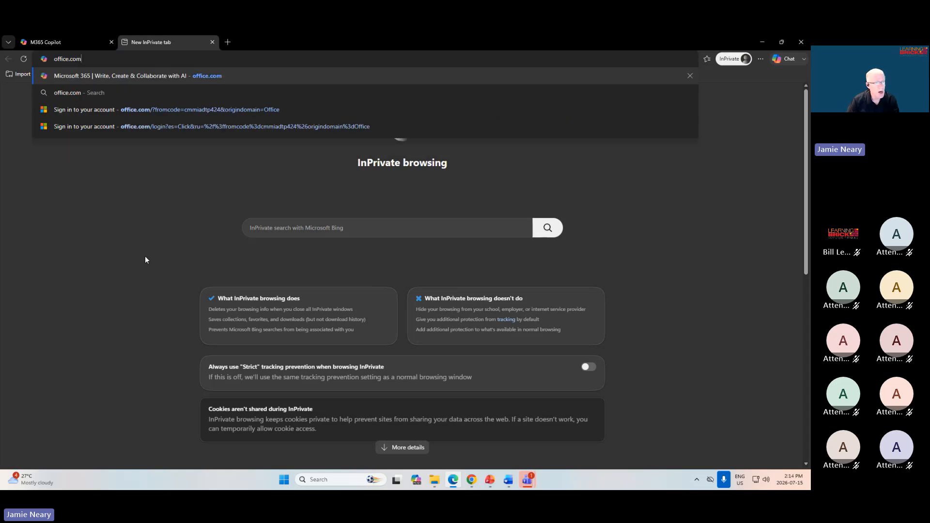
key(Return)
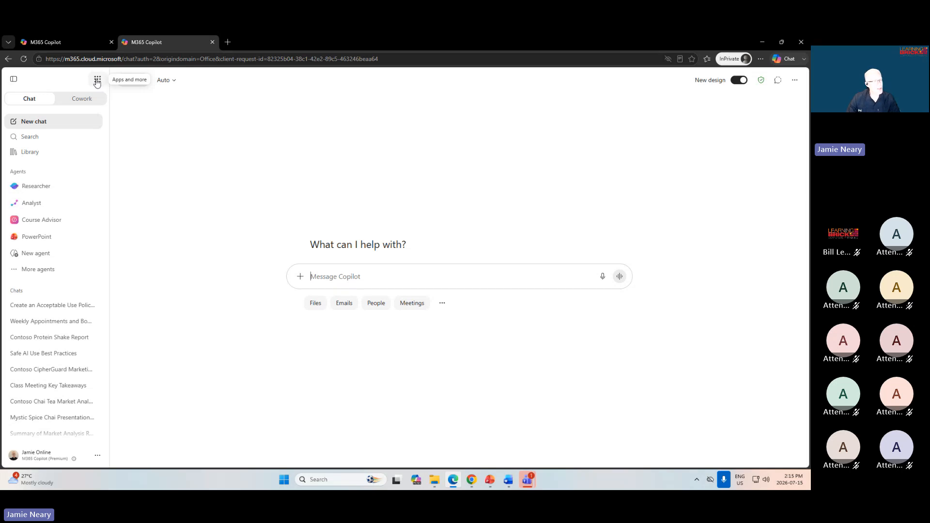
Browse the full list of Microsoft 365 apps and launch SharePoint.
click(97, 80)
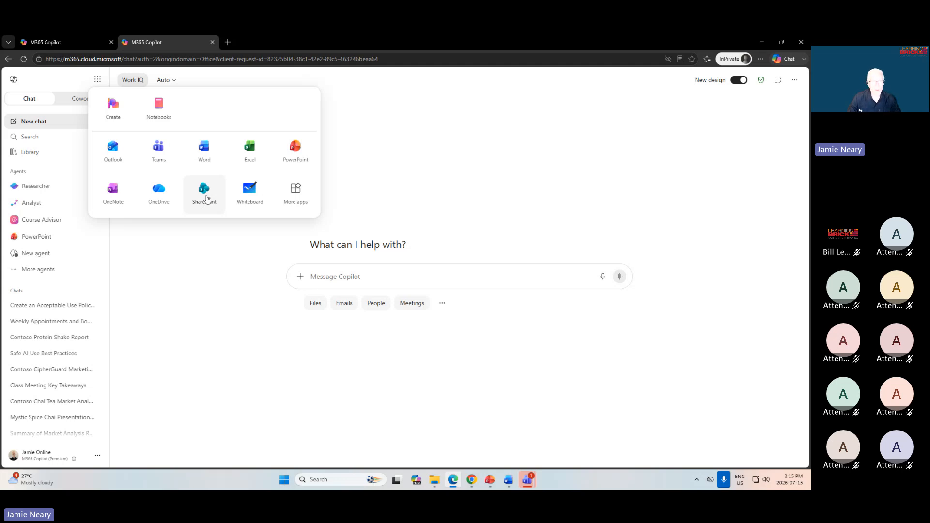
click(297, 194)
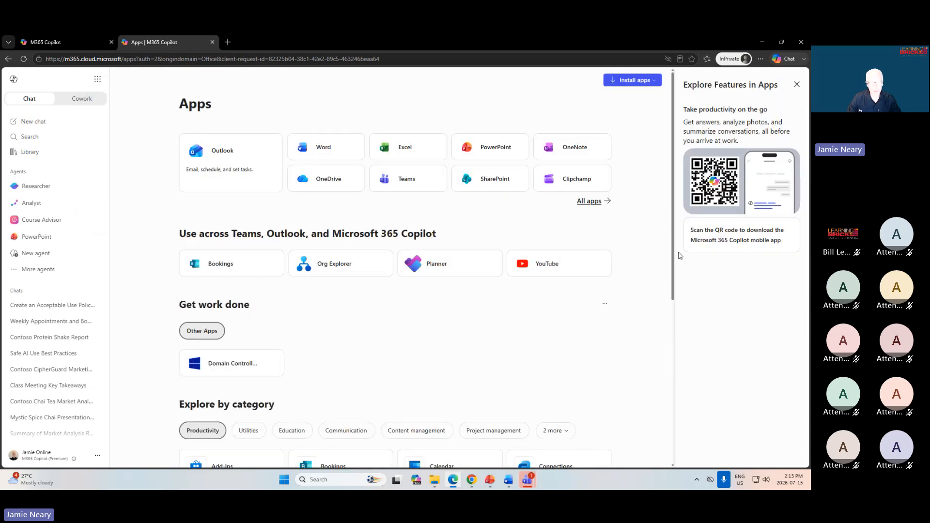
scroll(430, 206, down, 5)
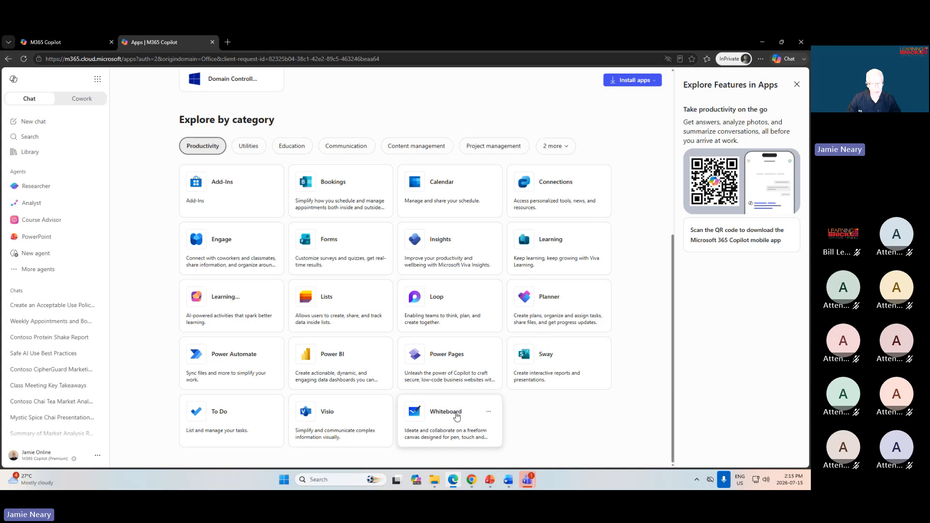
scroll(460, 410, up, 4)
scroll(464, 405, up, 2)
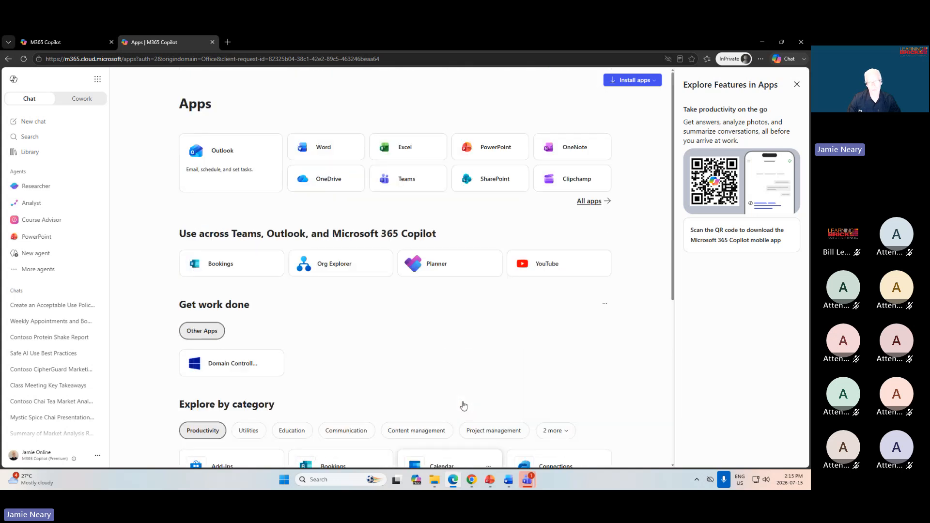
click(493, 180)
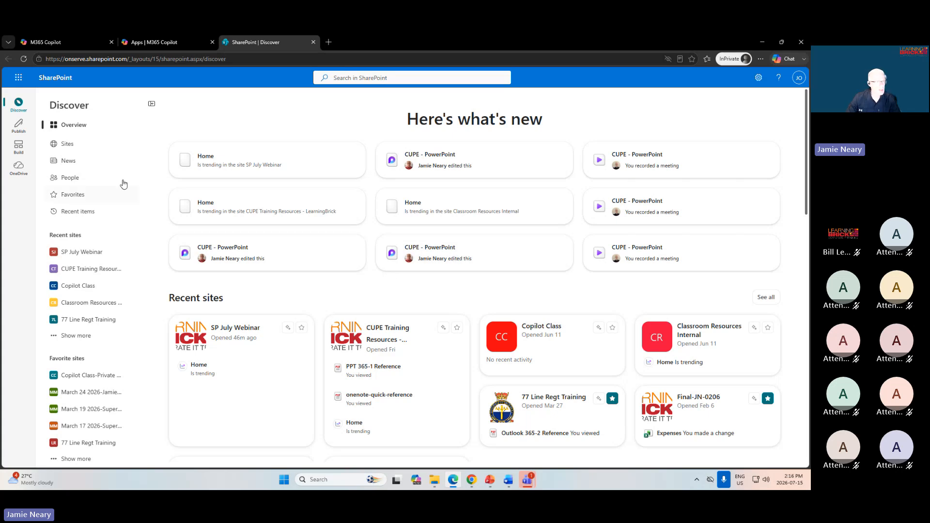
Go to the SP July Webinar site and open its Staff list.
click(82, 254)
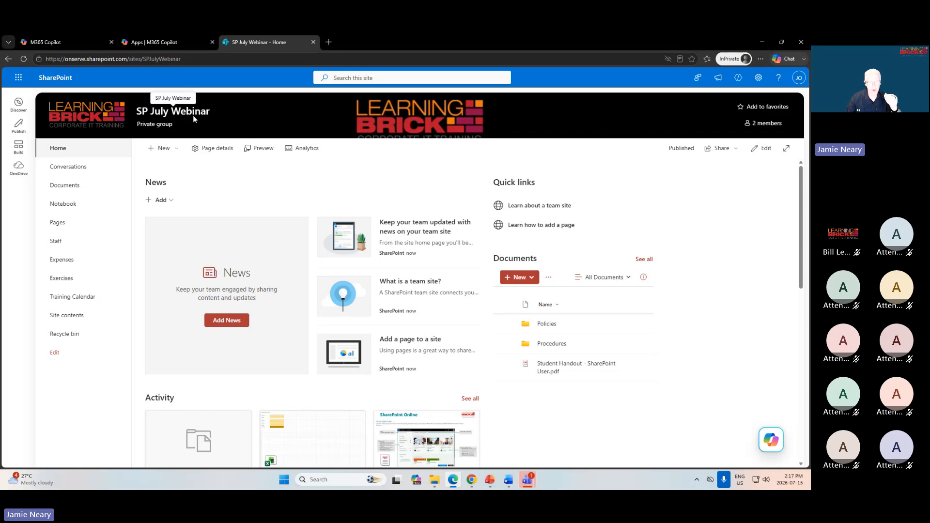
mouse_move(193, 117)
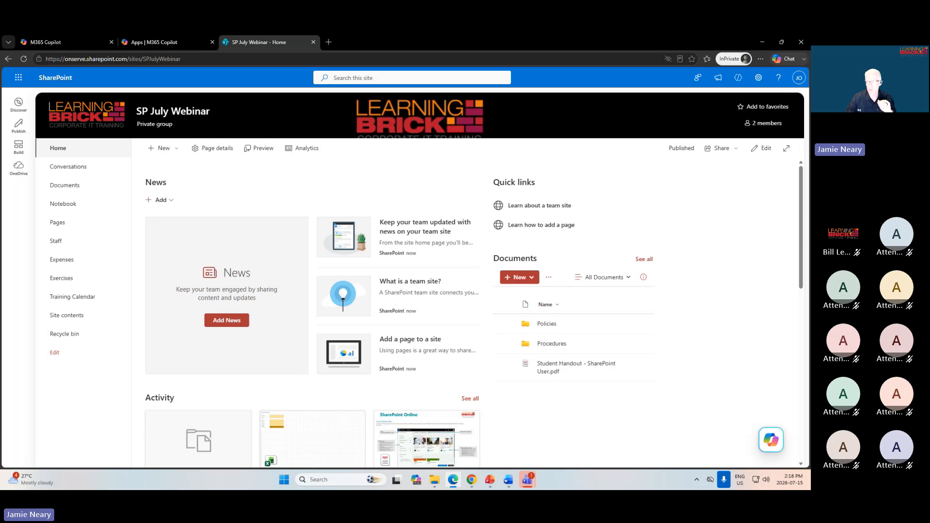
key(alt+Tab)
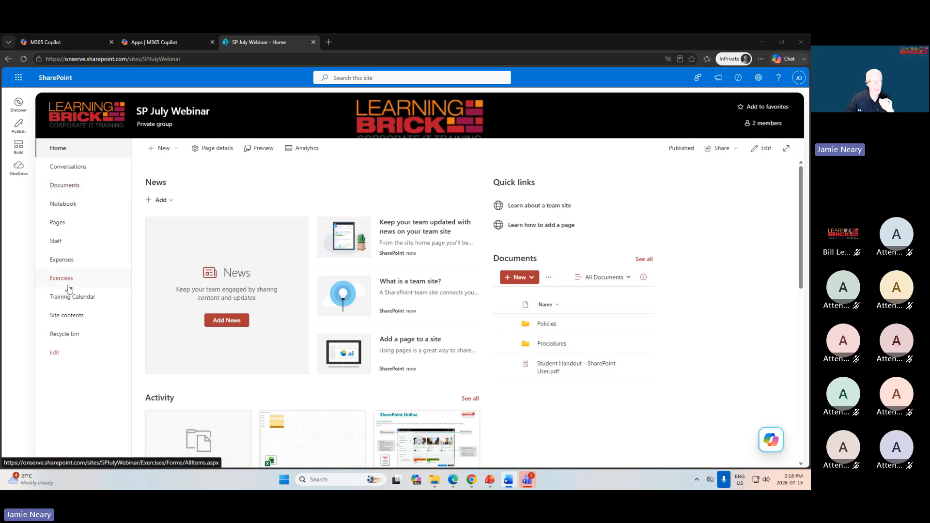
click(57, 242)
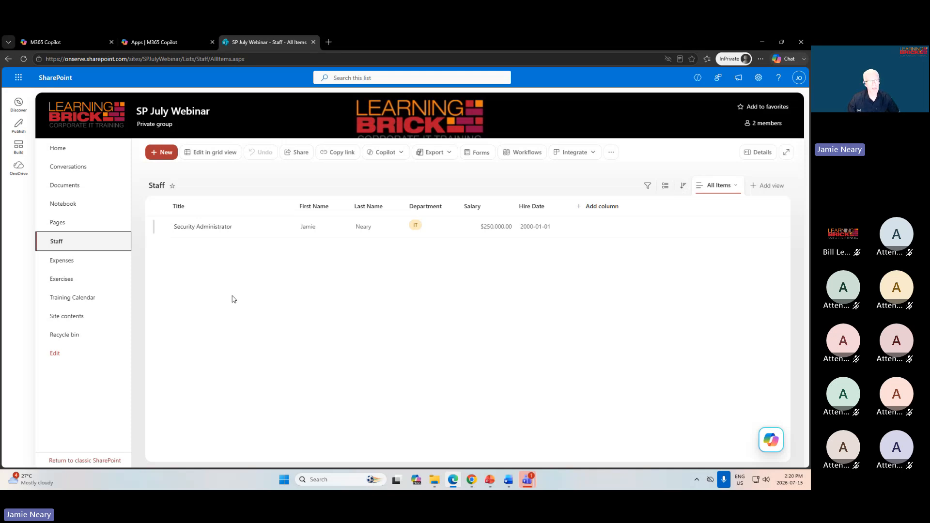
Start a new Staff item titled VP Sales and enter the employee's first and last name.
click(163, 154)
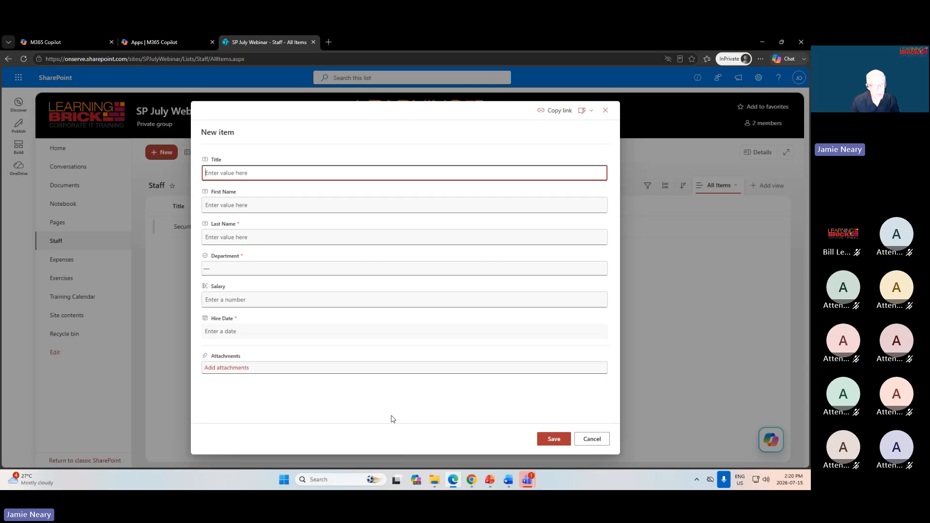
text(VP Sales)
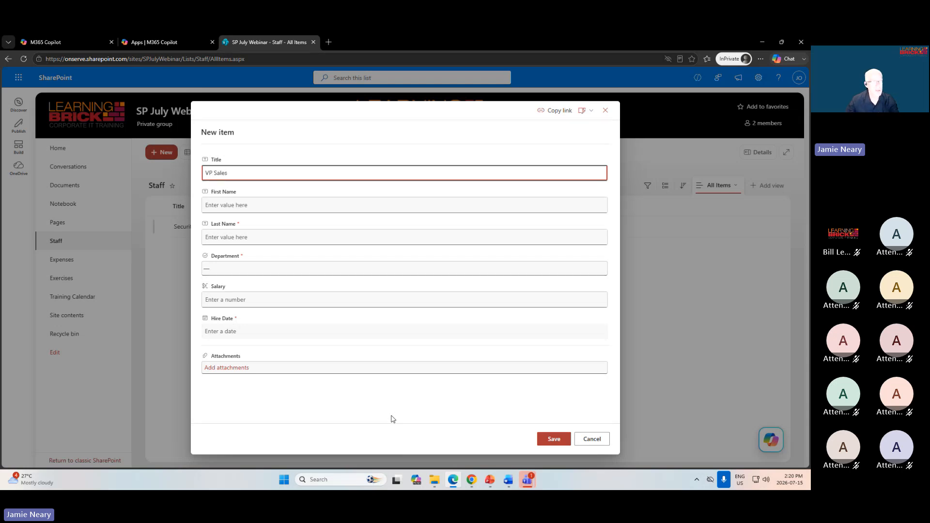
click(265, 212)
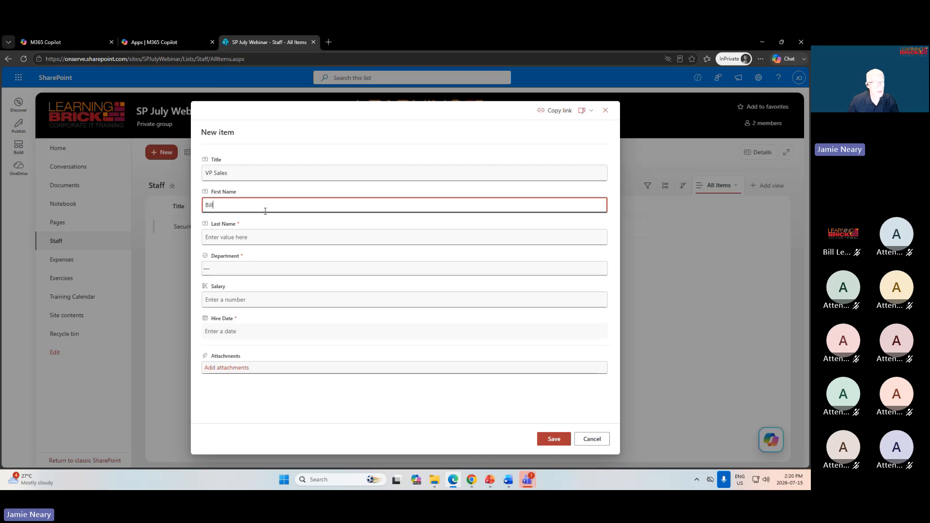
click(246, 238)
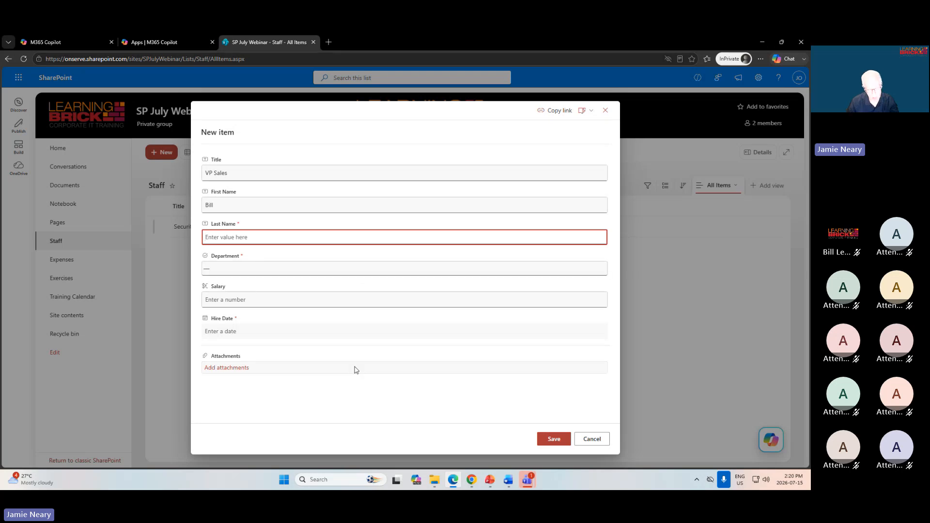
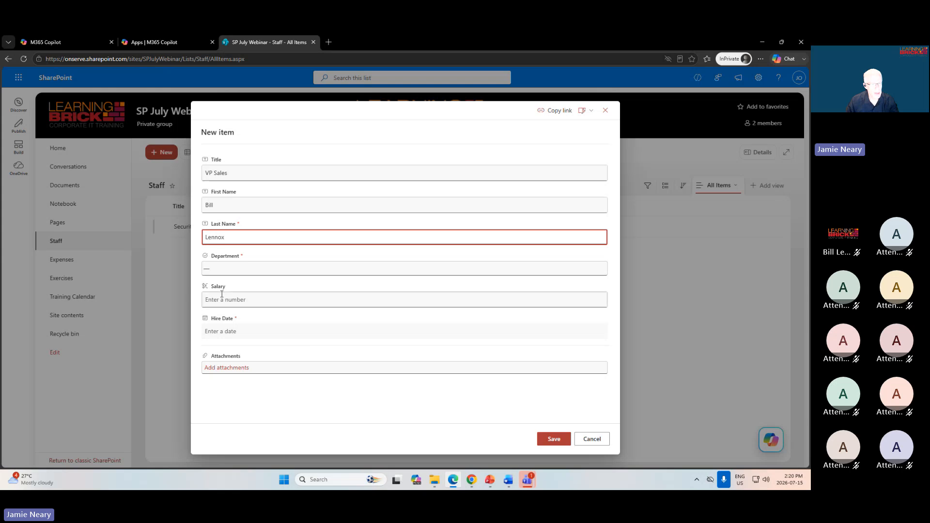
Set the new item's department to Marketing and its salary to 500000.
click(236, 269)
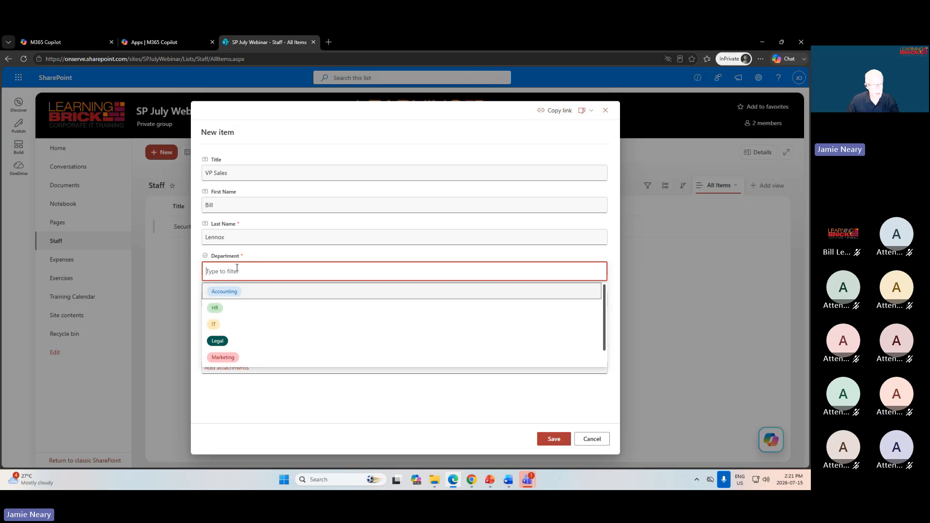
click(221, 359)
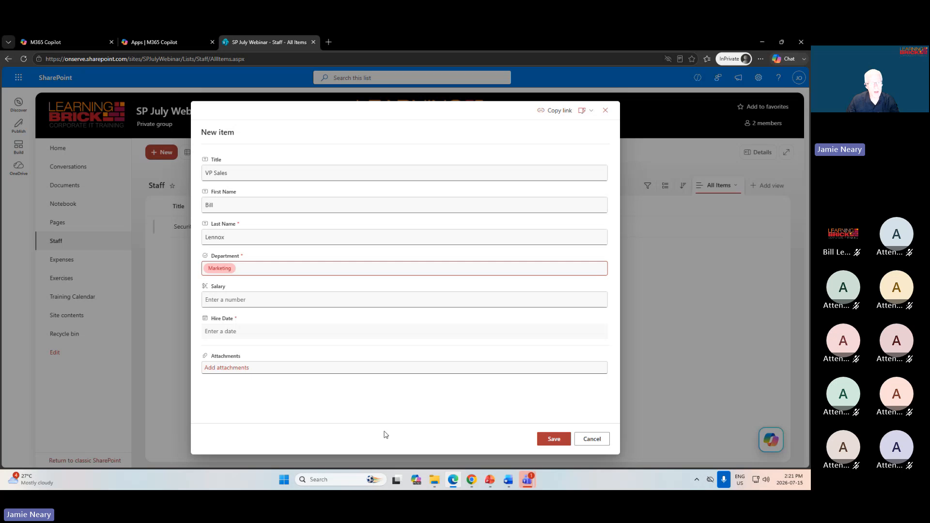
click(236, 299)
text(500)
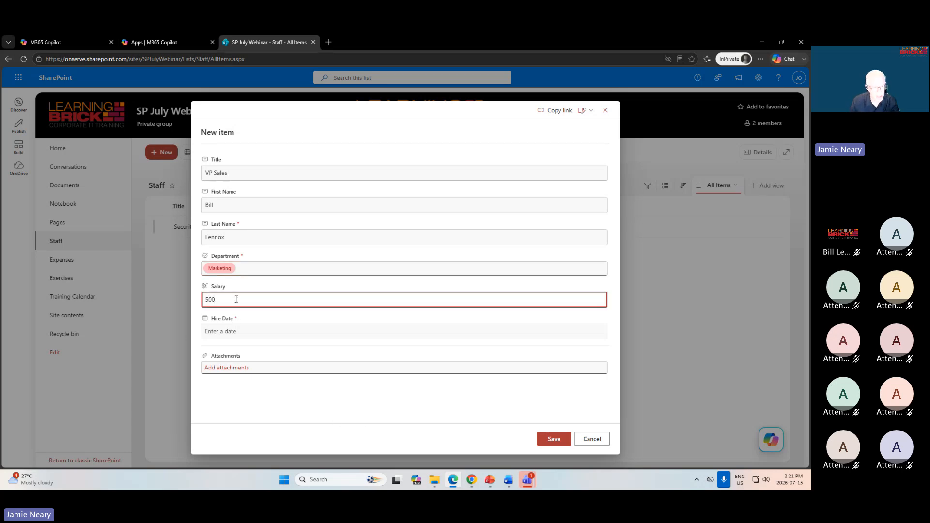
text(000)
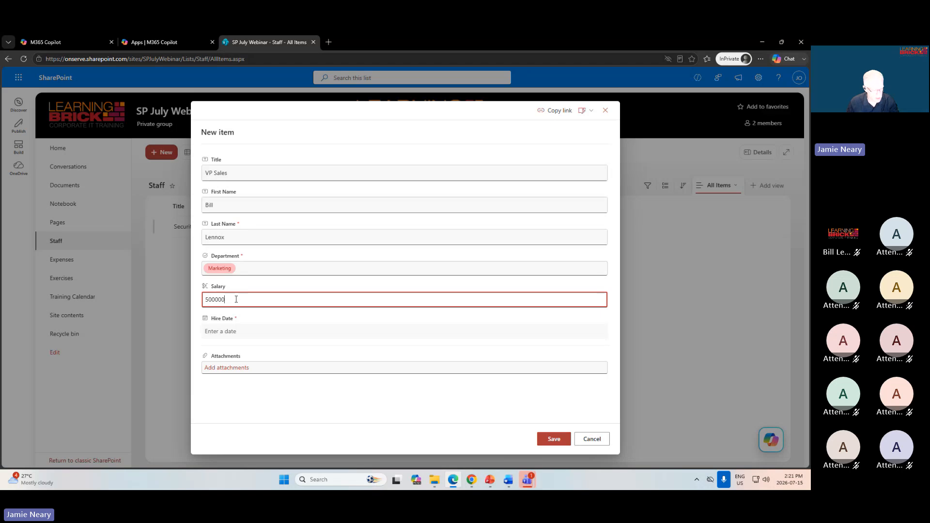
key(Tab)
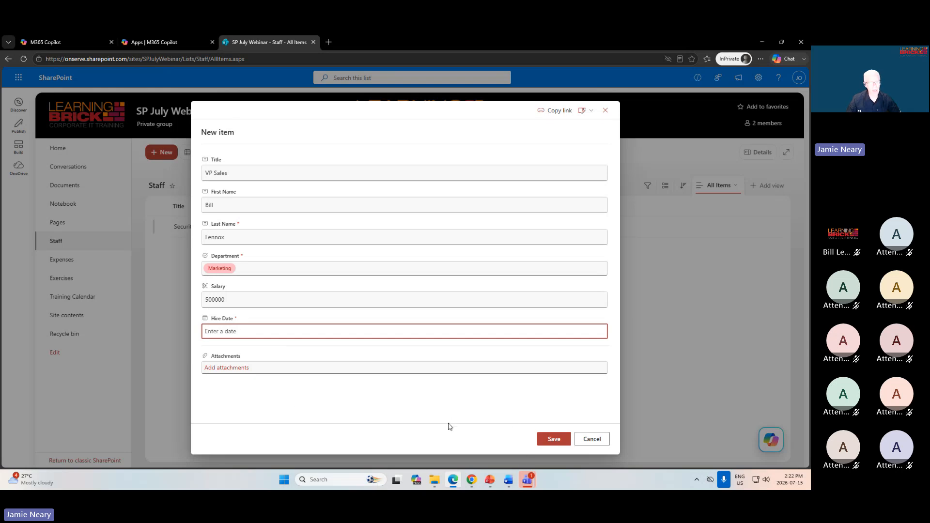
Set the new item's hire date to 2026-07-15 and save the item.
click(554, 443)
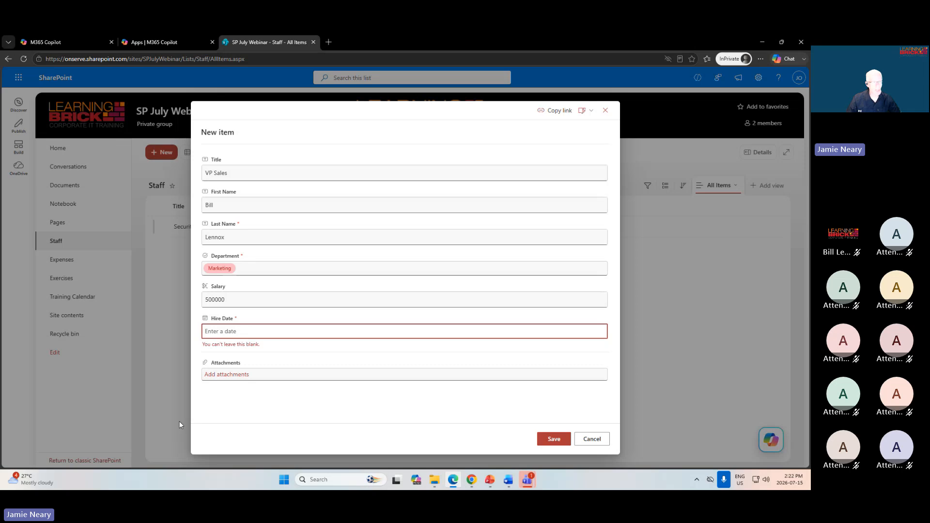
click(218, 346)
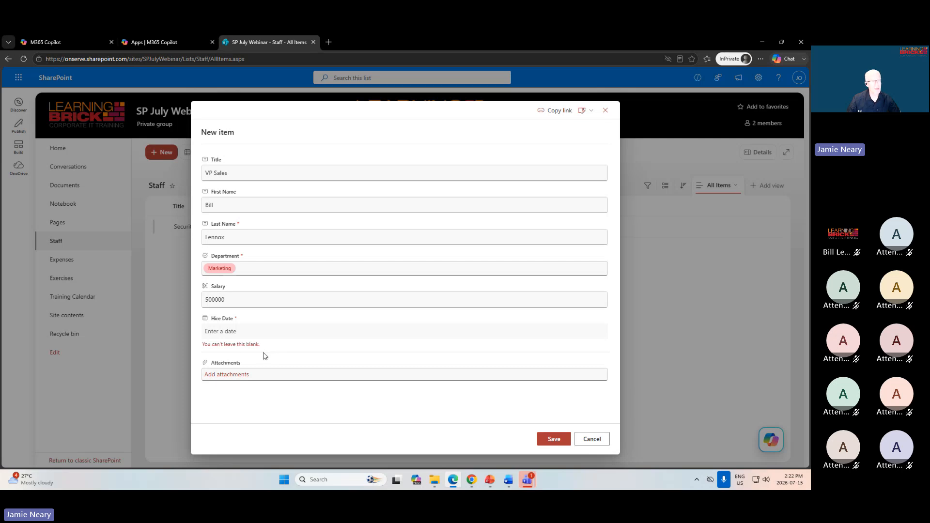
click(233, 333)
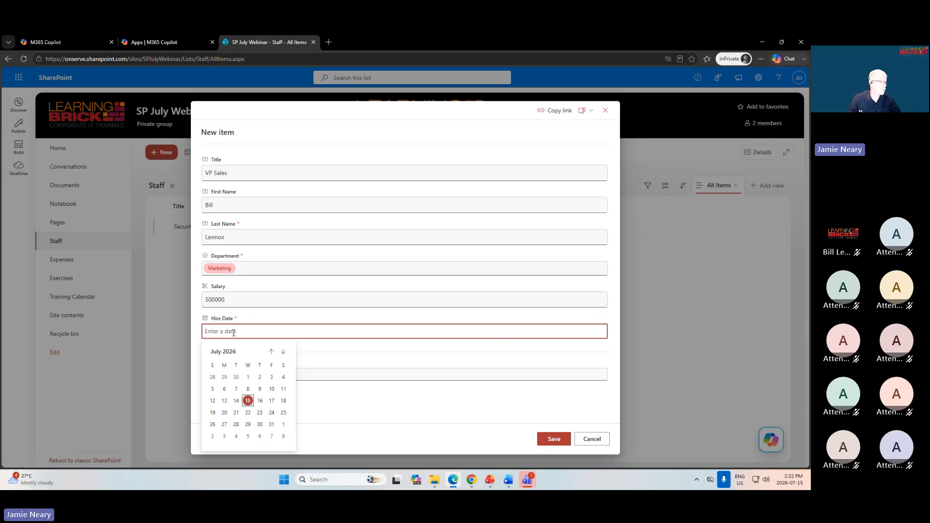
click(247, 401)
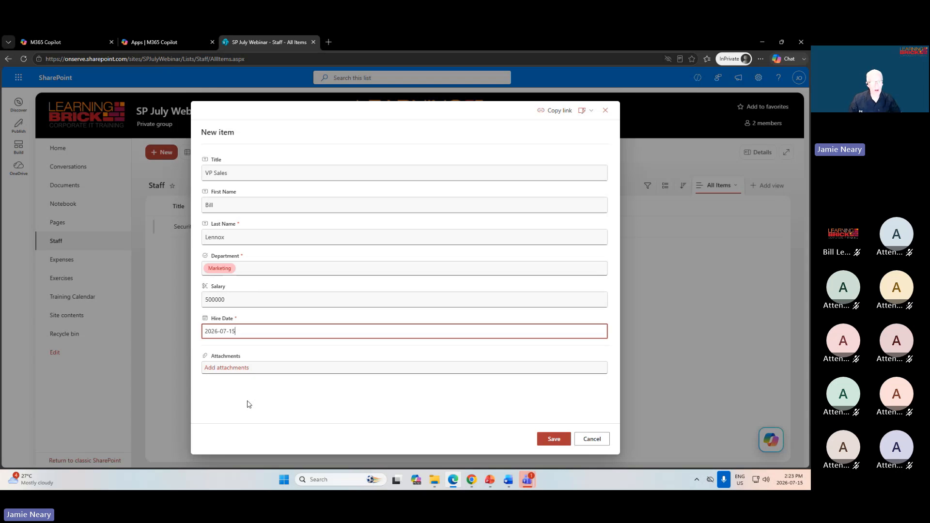
click(554, 442)
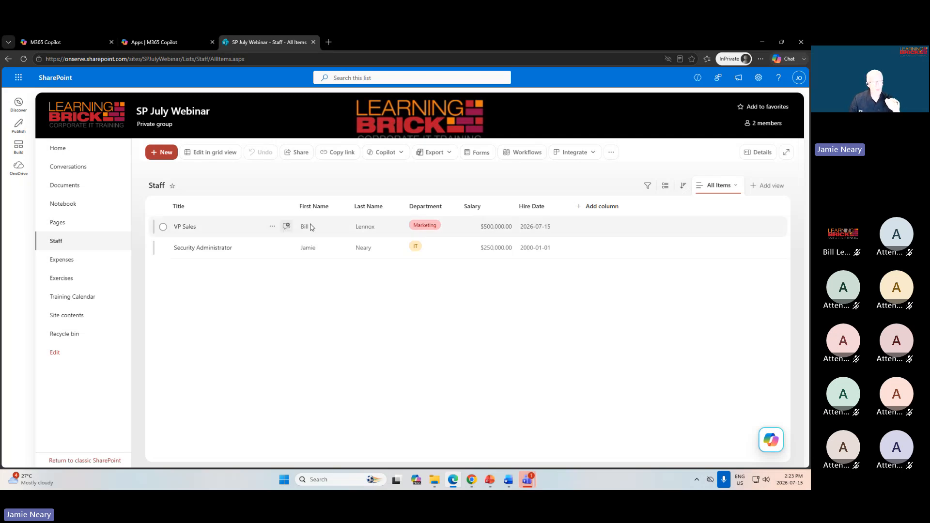
View the edit form of the VP Sales item, leave it without changes and deselect the item.
click(164, 227)
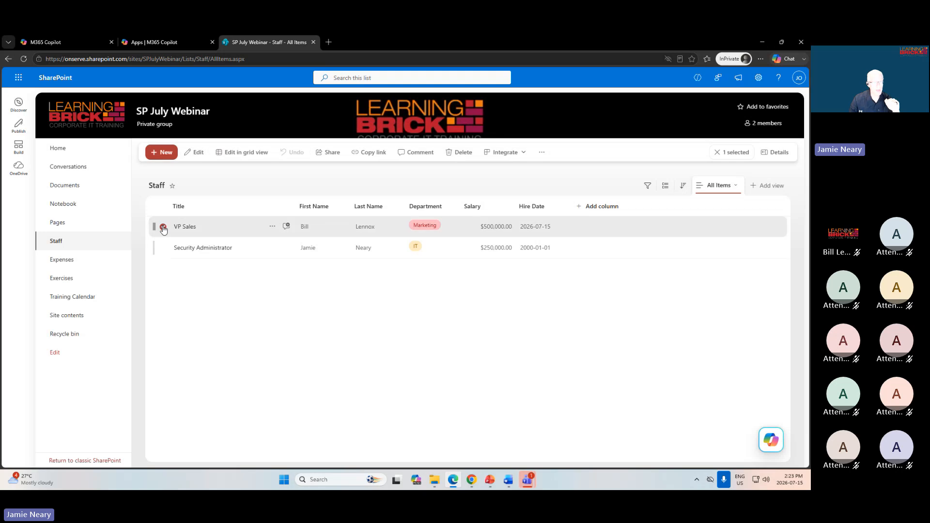
click(194, 152)
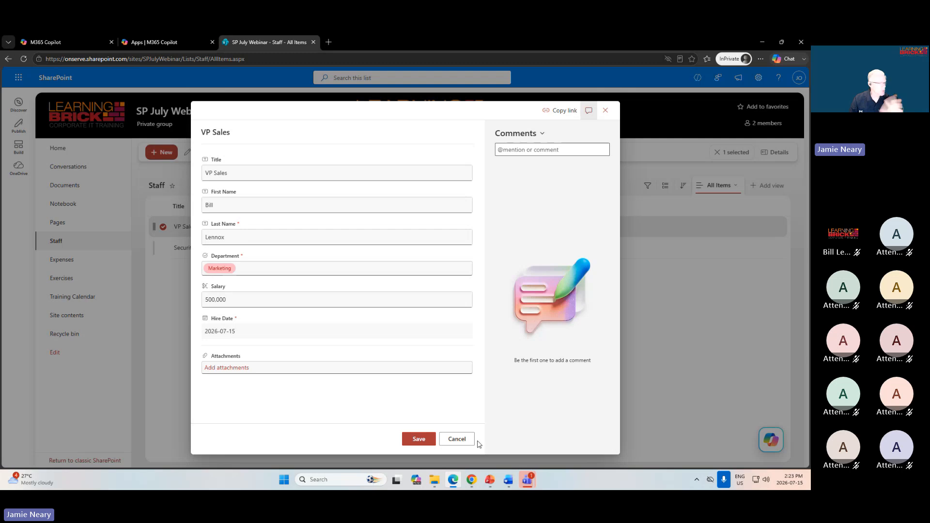
click(457, 439)
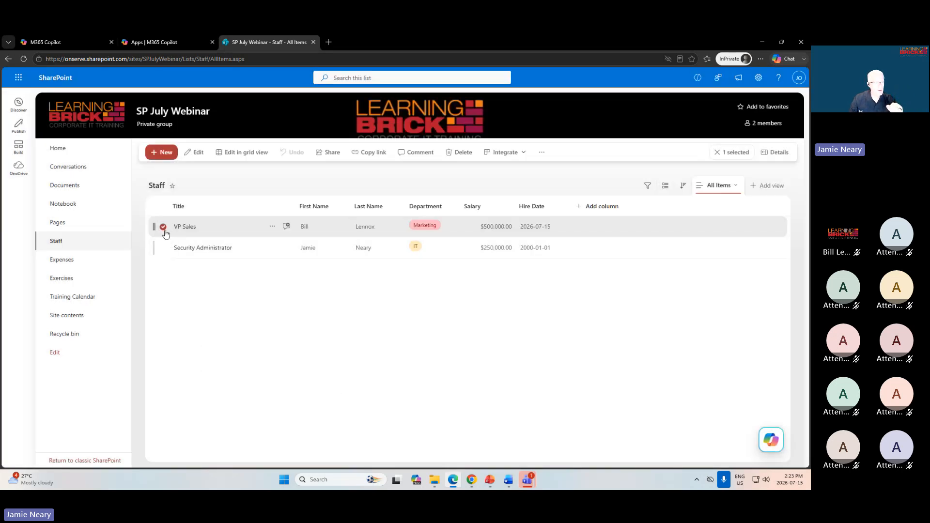
click(164, 227)
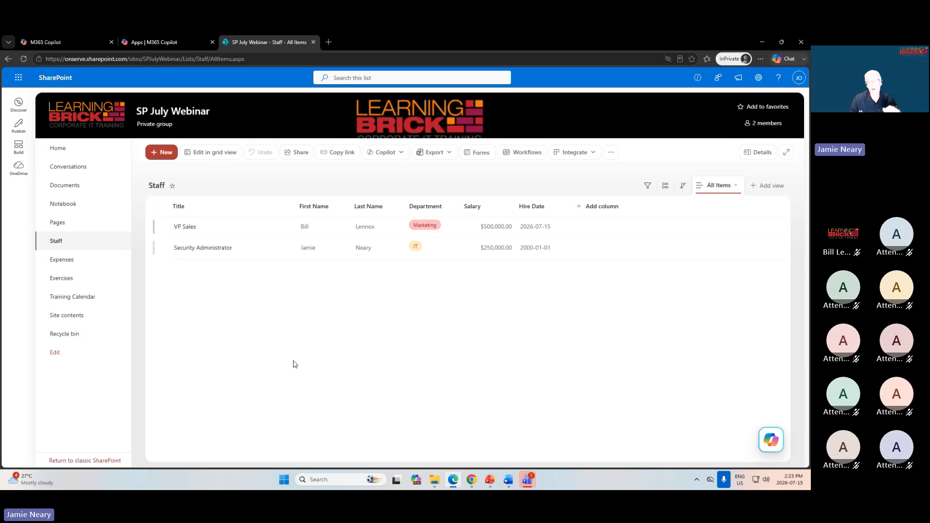
Switch the Staff list to grid view and change the VP Sales item's title to VP Sales and Marketing.
click(212, 153)
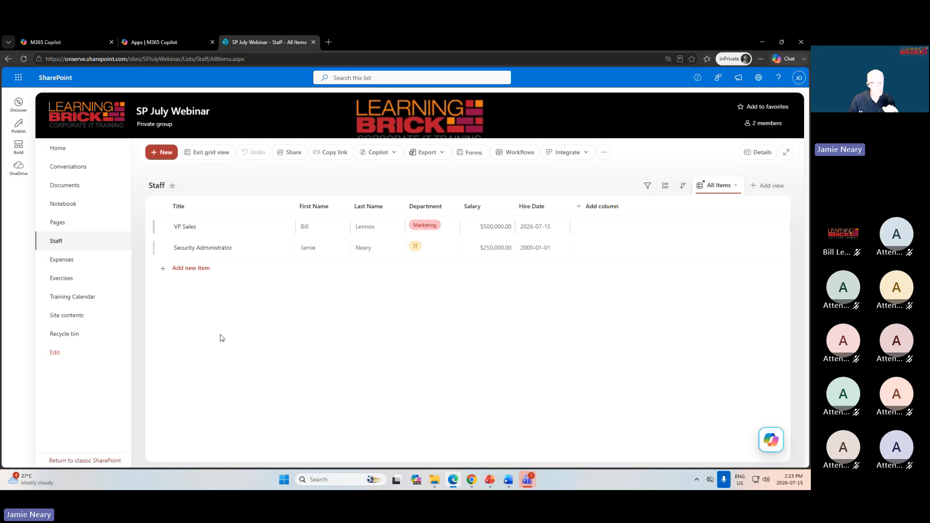
click(251, 225)
double_click(243, 232)
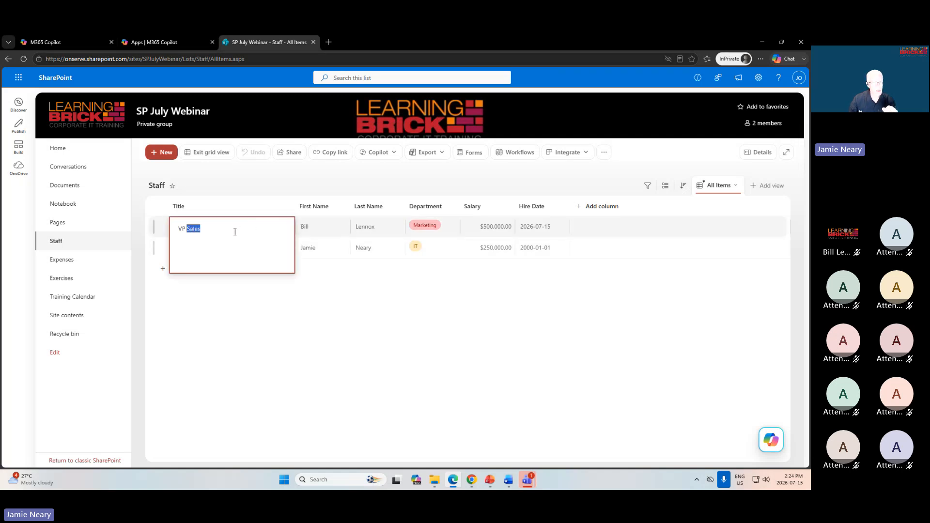
click(231, 232)
text(and M)
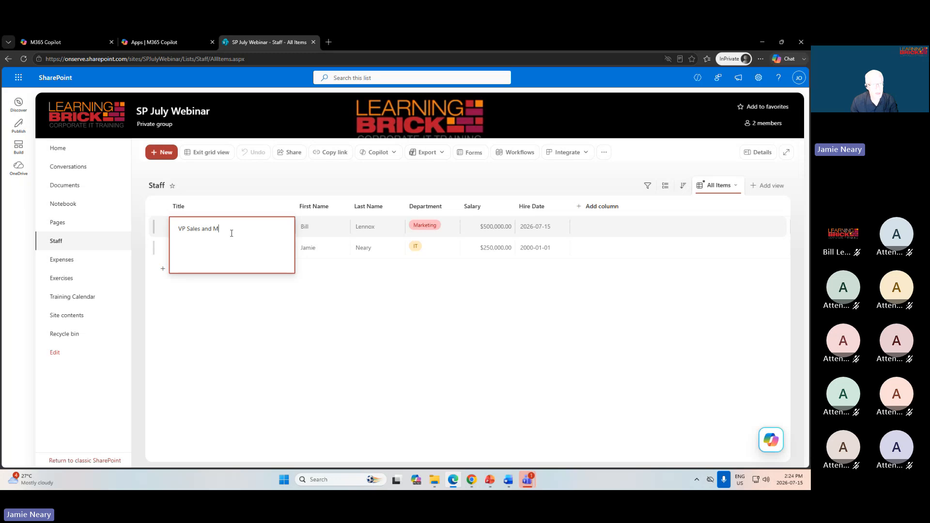
text(arketing)
key(Tab)
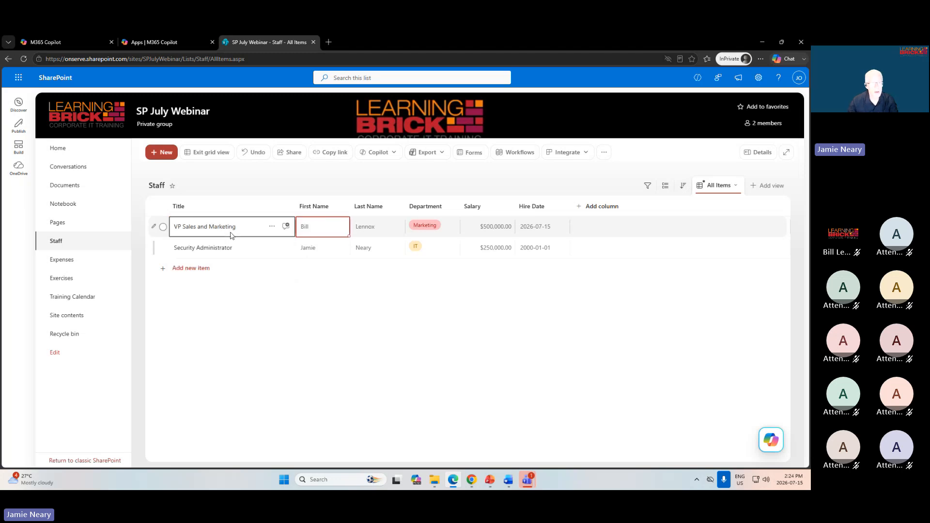
Add a "y" to the end of the employee's first name in the VP Sales and Marketing row.
click(328, 228)
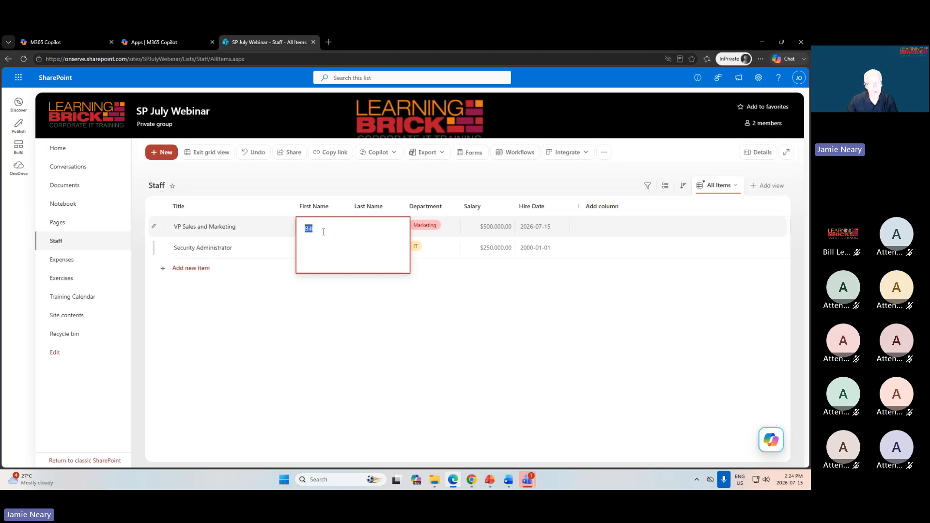
text(y)
key(Tab)
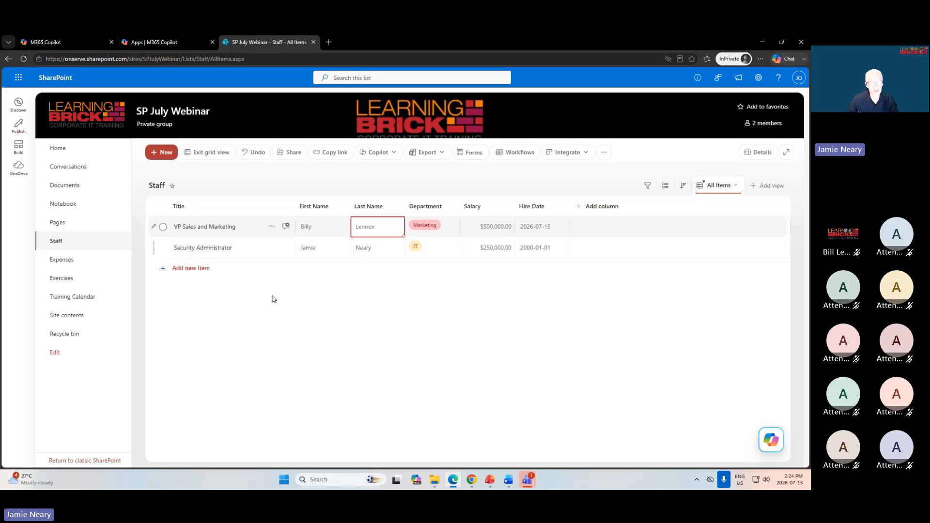
Set the Security Administrator's salary to 300000.
click(487, 250)
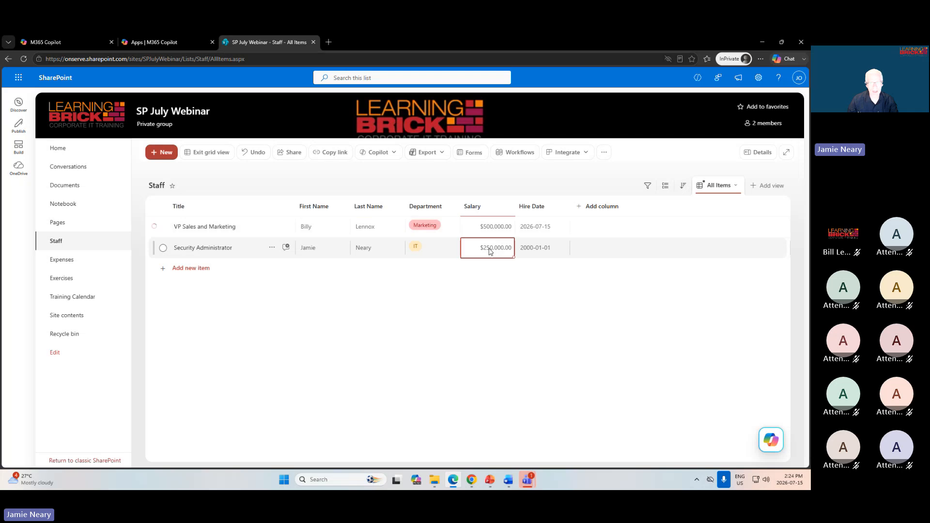
double_click(488, 250)
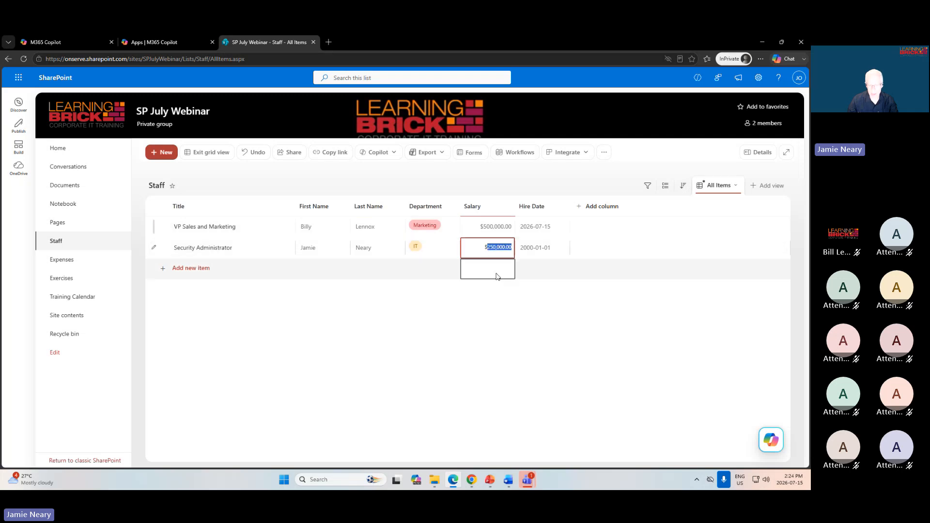
text(30)
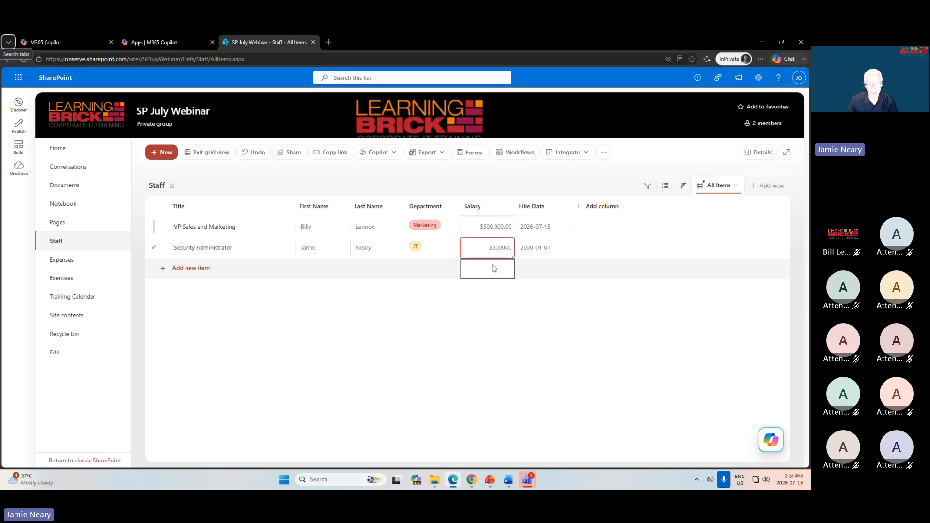
click(425, 249)
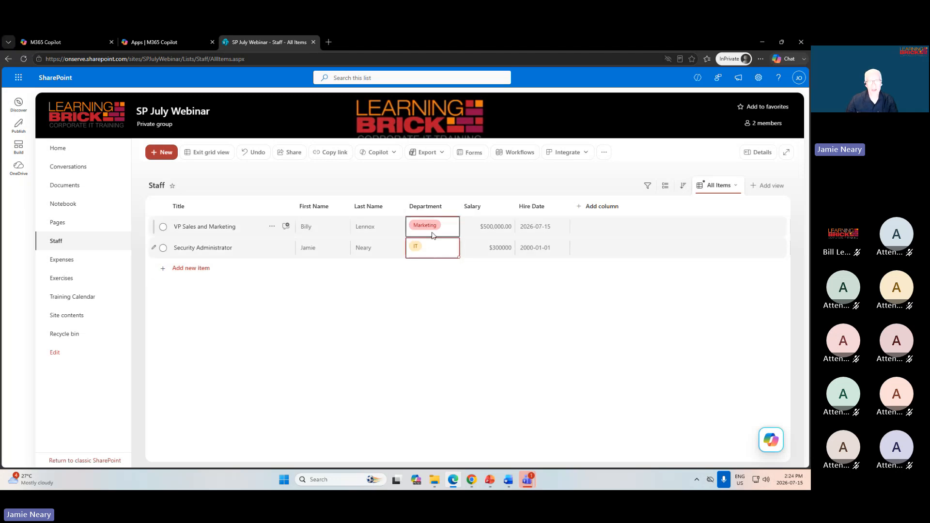
Change the department of the VP Sales and Marketing item to HR and exit grid view.
click(433, 227)
click(432, 227)
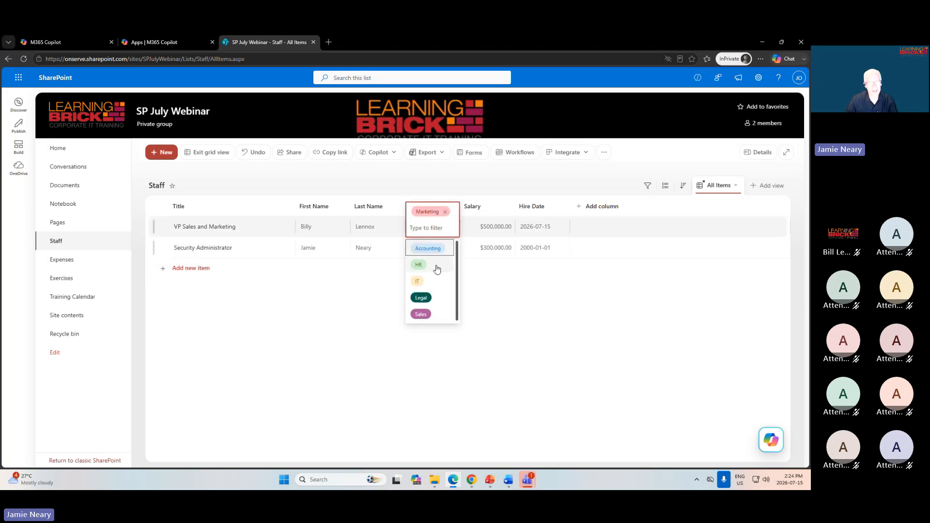
click(419, 264)
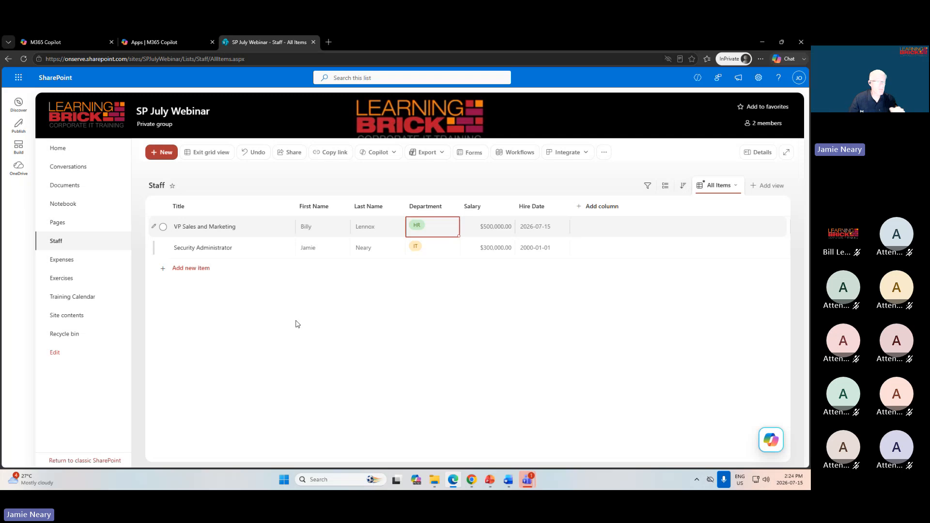
click(206, 153)
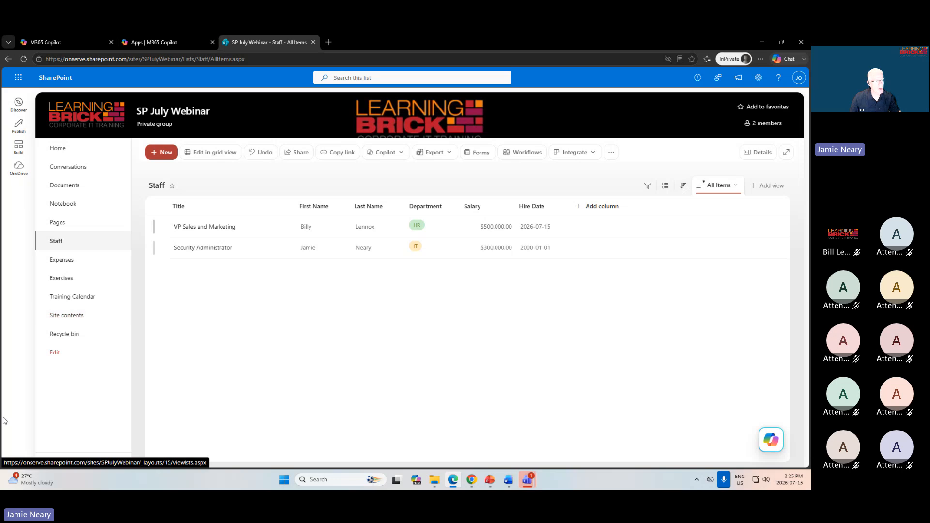
Open the Training Calendar and look through the events scheduled for the week of July 12–18, 2026.
click(67, 299)
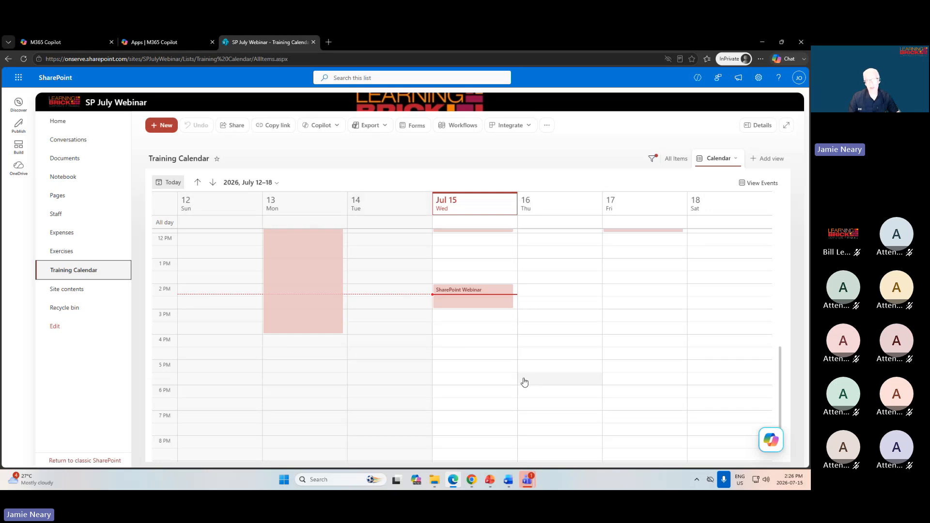
scroll(516, 386, up, 2)
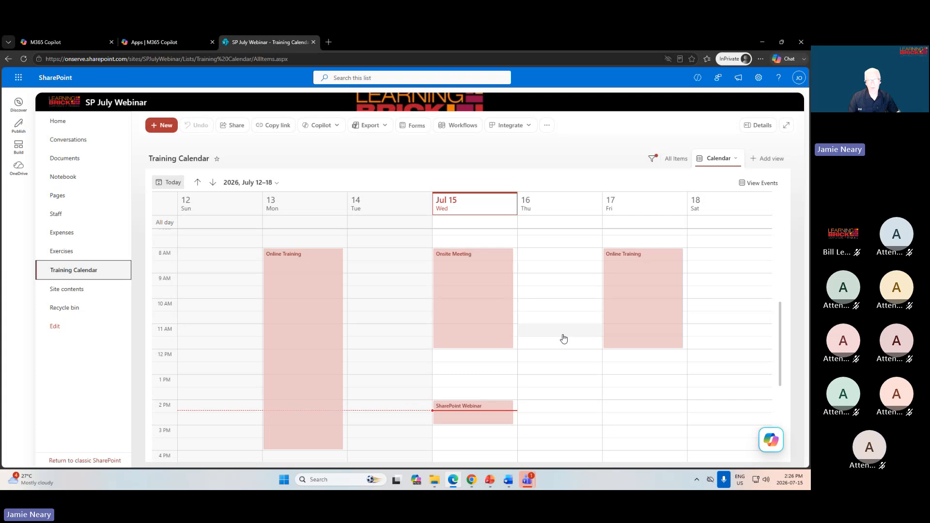
scroll(560, 338, up, 1)
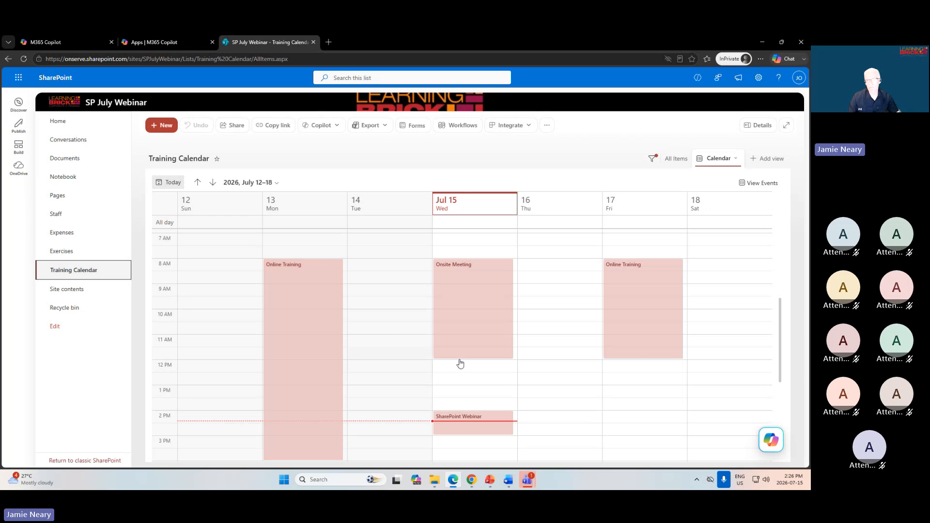
scroll(585, 339, down, 1)
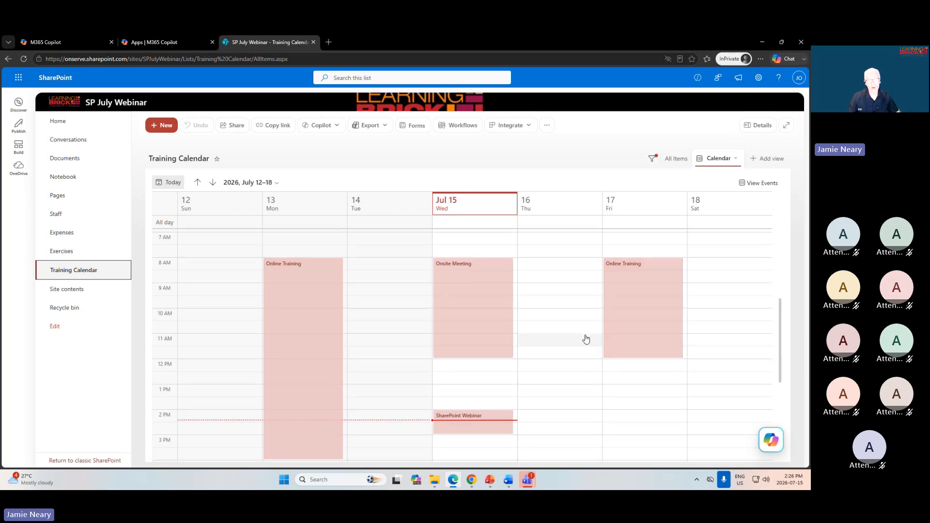
scroll(542, 364, up, 1)
scroll(499, 315, down, 2)
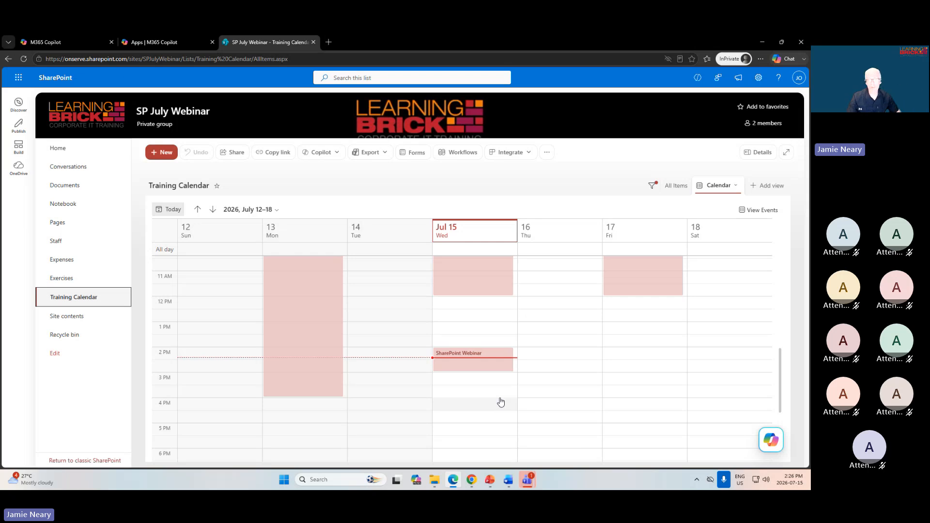
scroll(501, 402, up, 3)
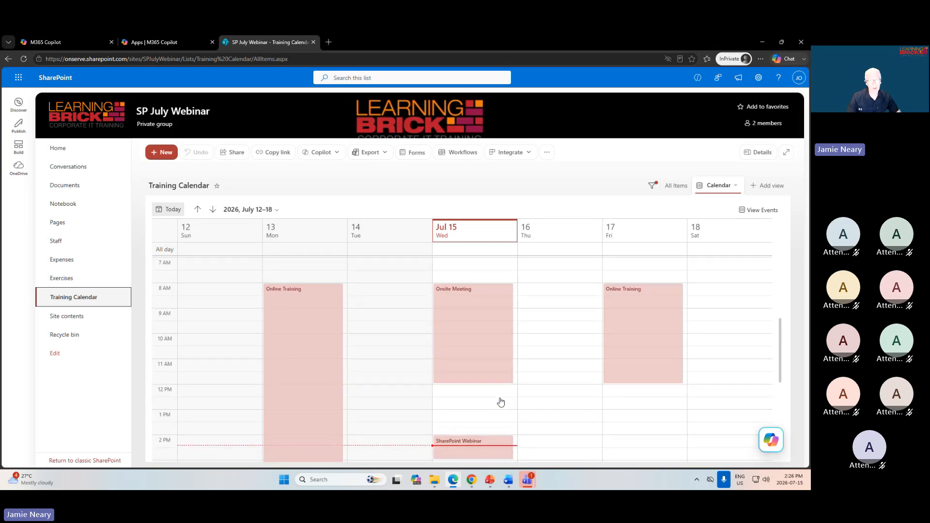
scroll(501, 402, down, 1)
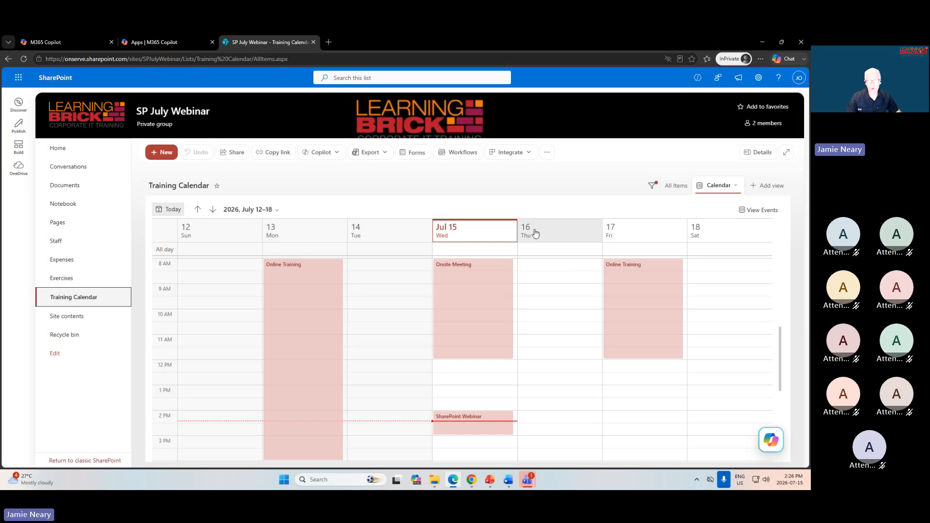
Start a new calendar item on Thursday, July 16 at 9:00 AM, titled Follow up meeting about SharePoint.
click(536, 294)
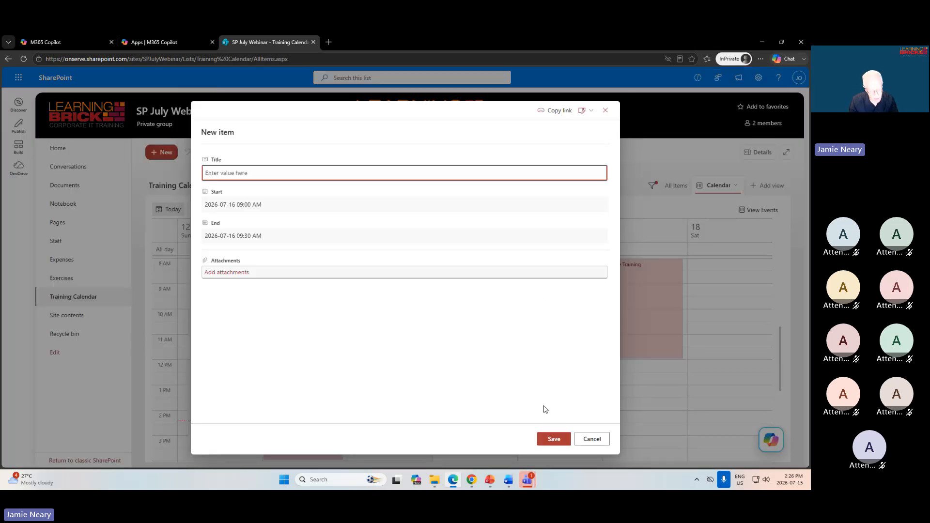
text(Follow up )
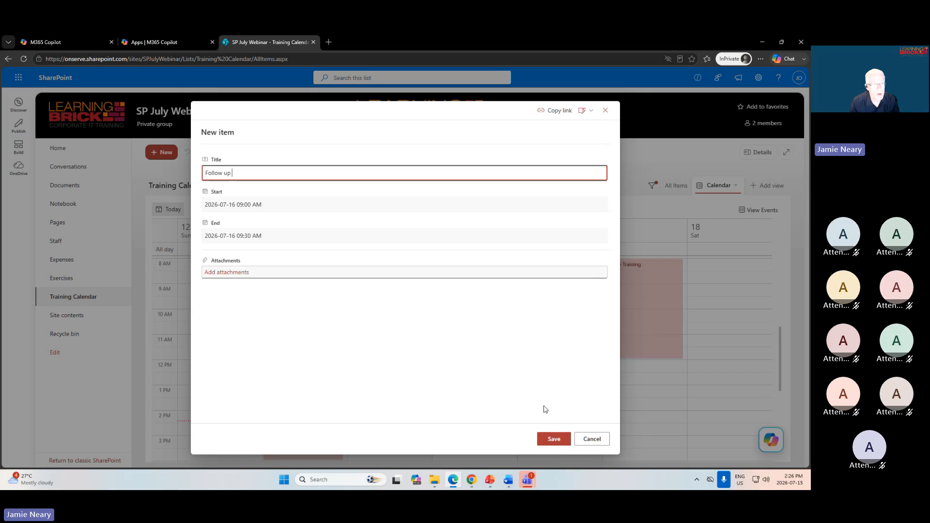
text(meeting about Sha)
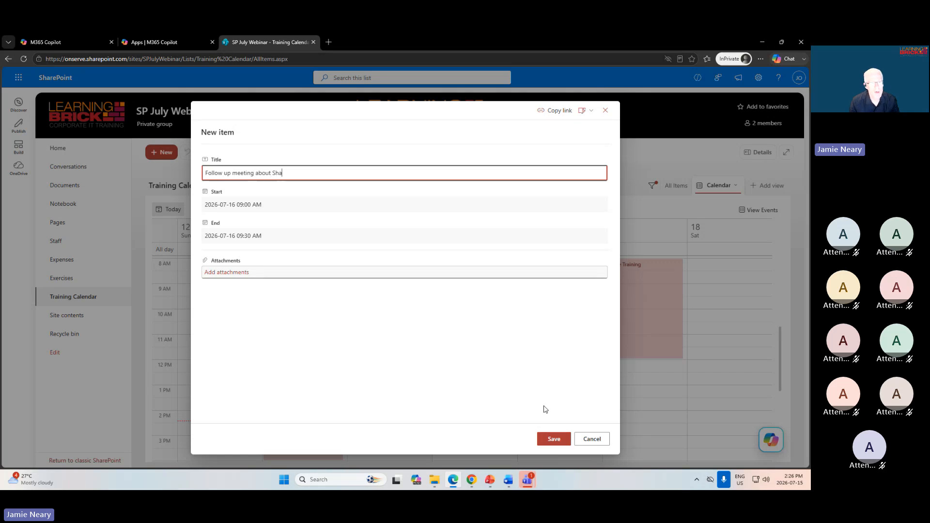
text(rePoint)
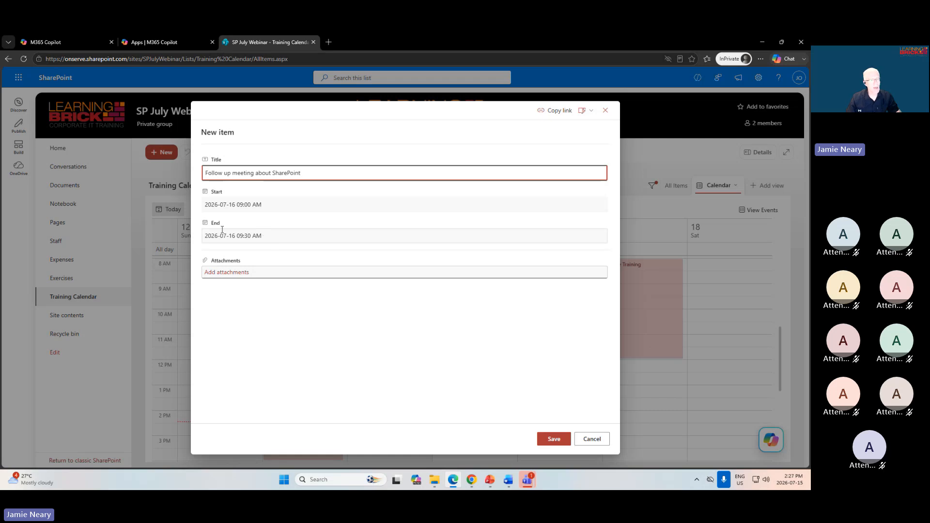
Set the new calendar item's end time to 11:00 AM on 2026-07-16 and save the item.
click(262, 234)
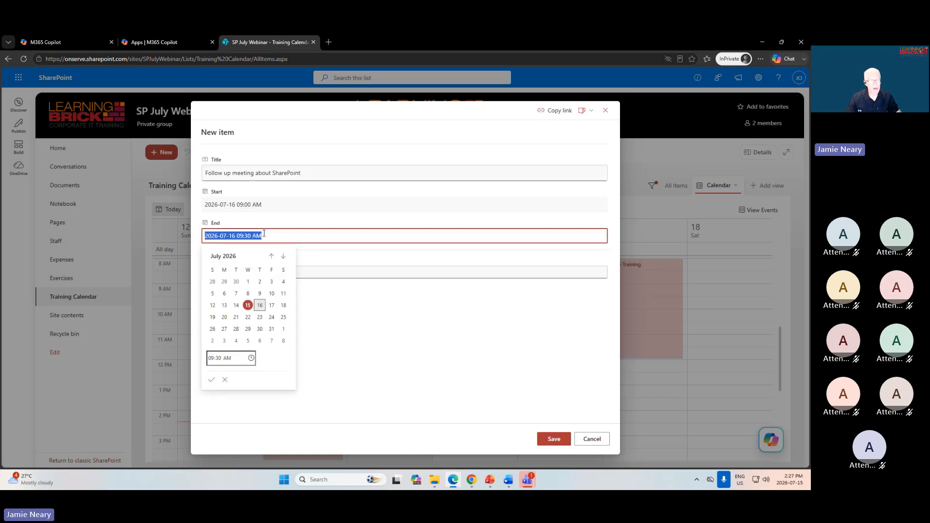
click(212, 359)
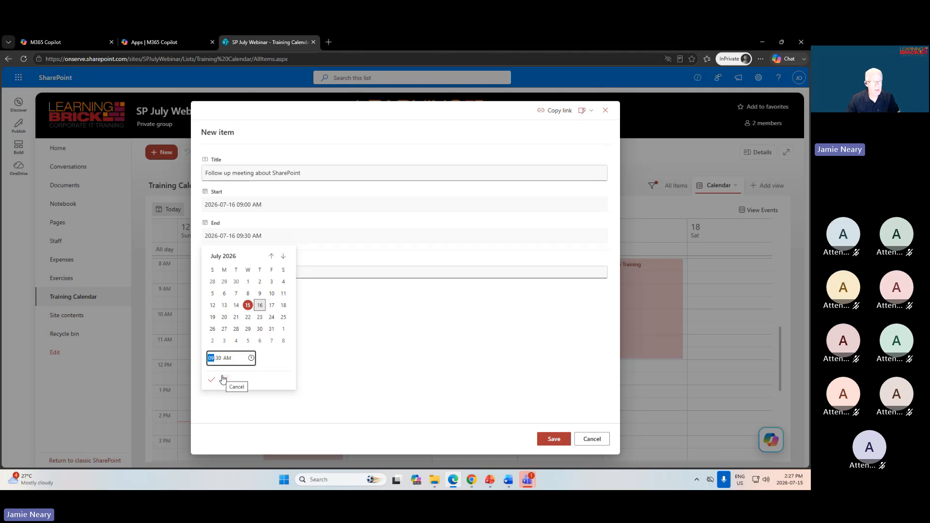
text(110)
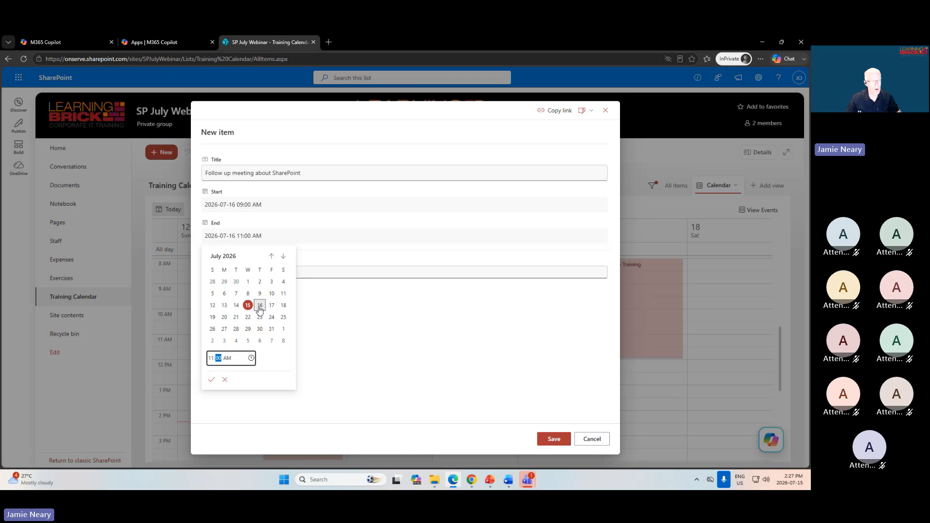
click(212, 380)
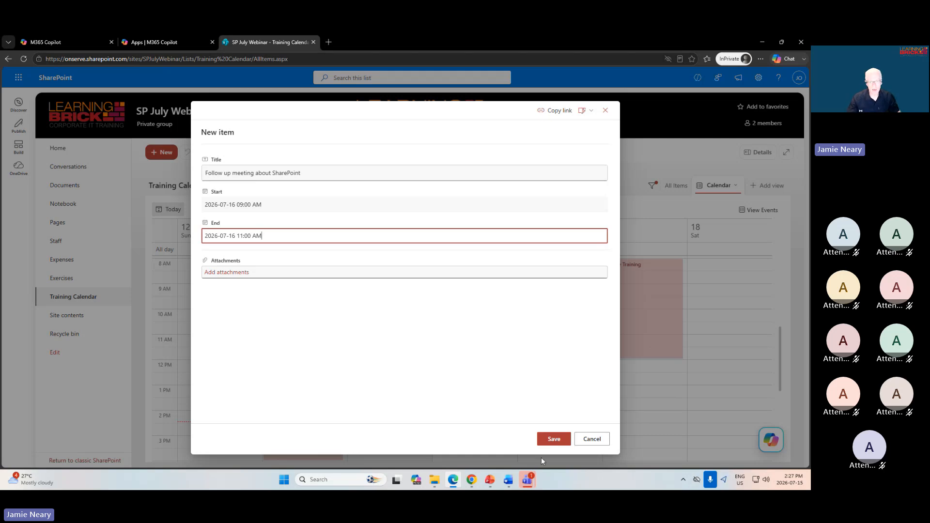
click(555, 439)
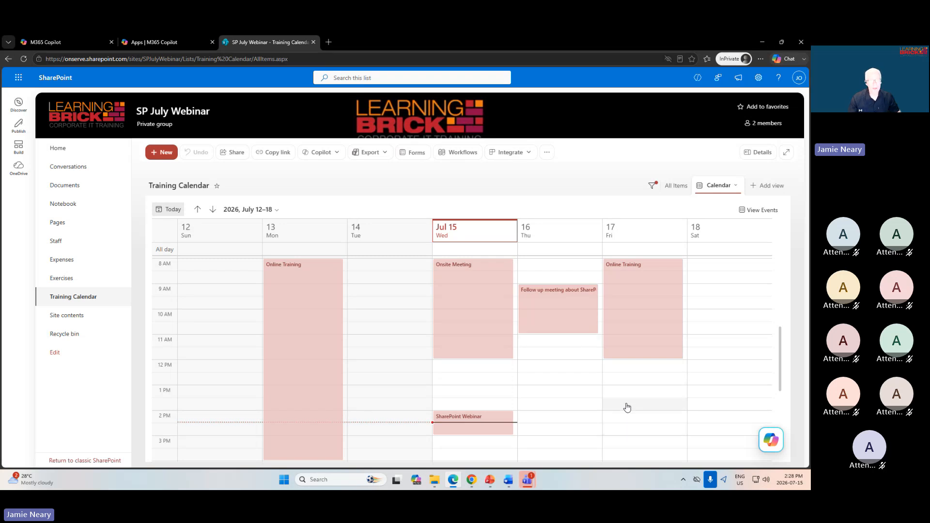
Switch to the Chrome window and check the updated Staff list and the Training Calendar's July 16 entry there.
click(479, 481)
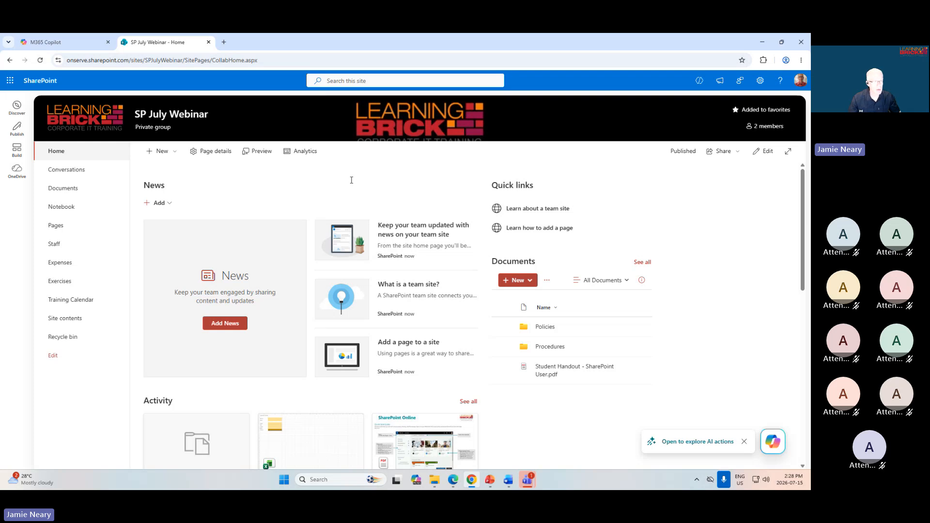
click(59, 247)
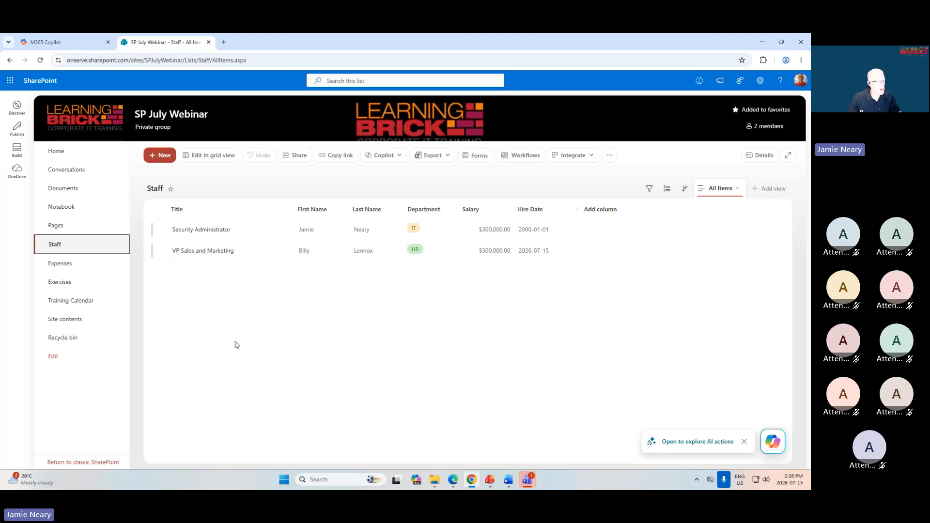
click(67, 301)
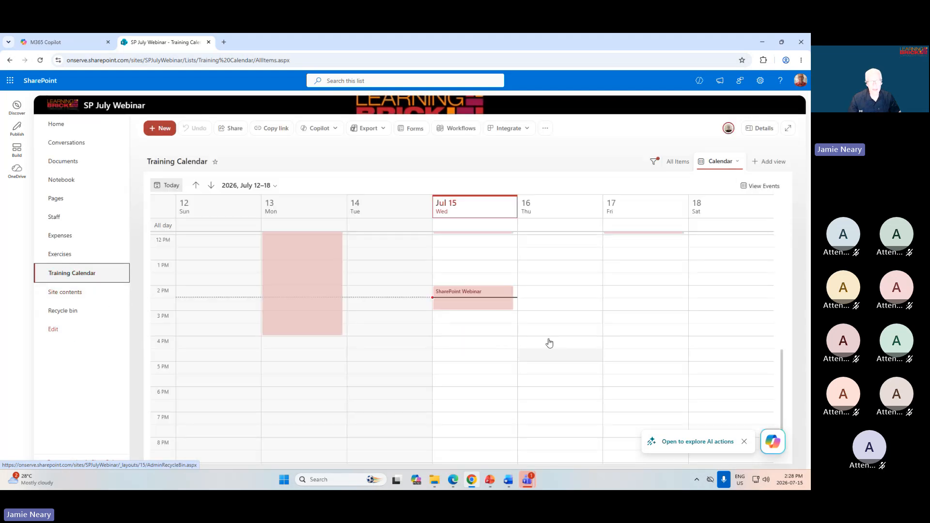
scroll(489, 310, up, 5)
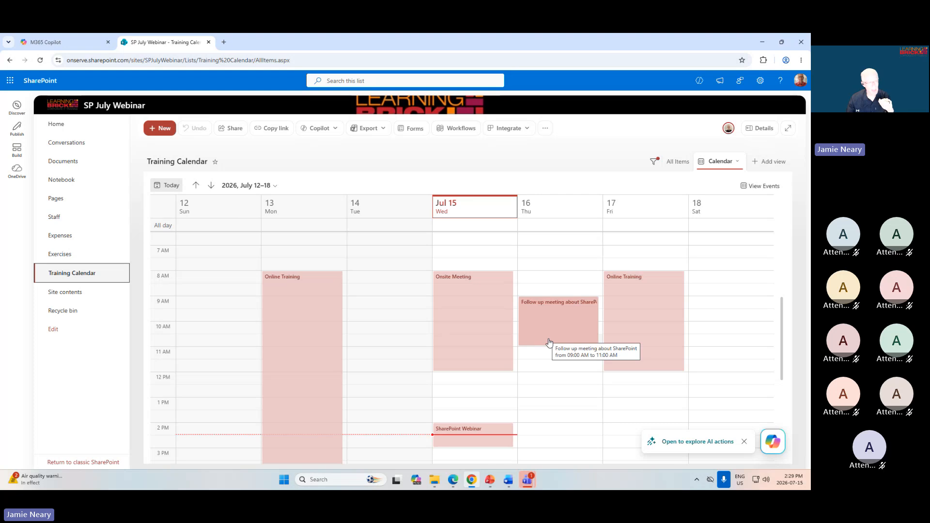
Return to the Staff list and open it in grid view.
click(54, 218)
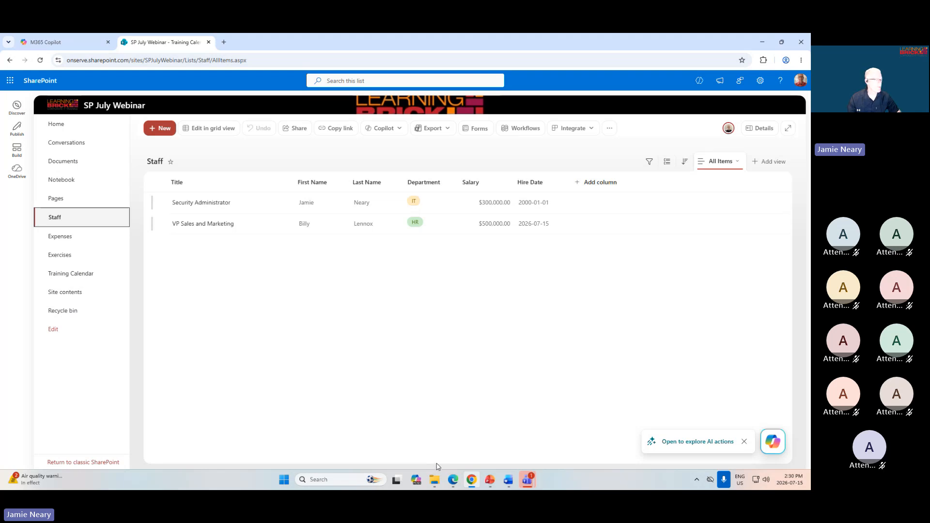
click(210, 129)
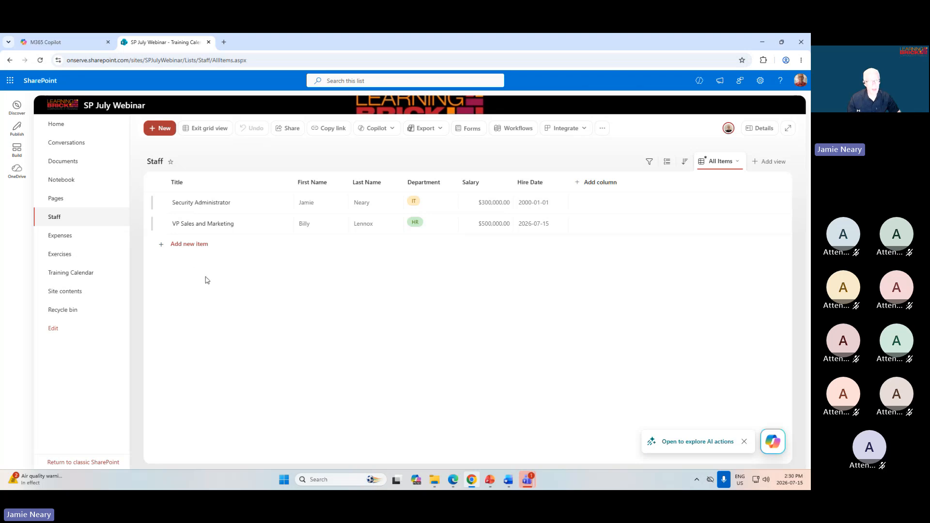
Add two new rows to the Staff list by filling the VP Sales and Marketing row's values down into them.
click(197, 248)
click(249, 230)
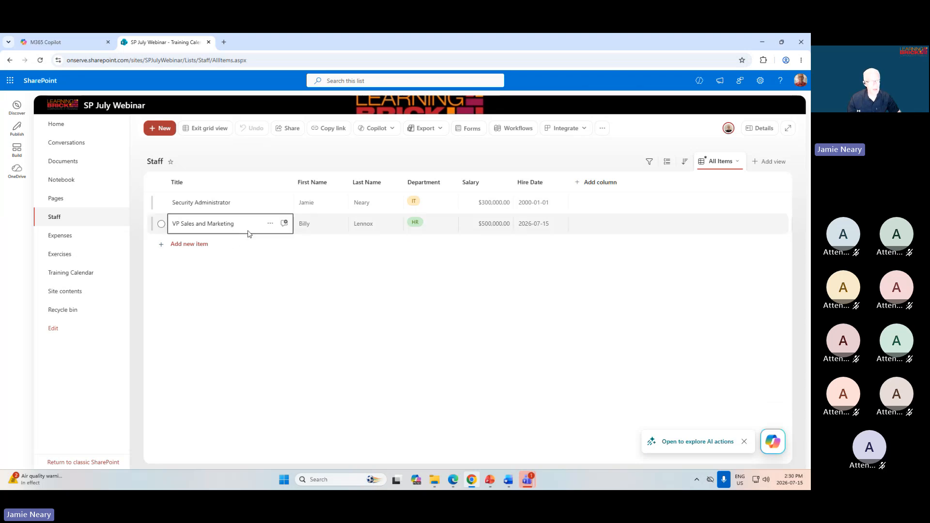
click(226, 242)
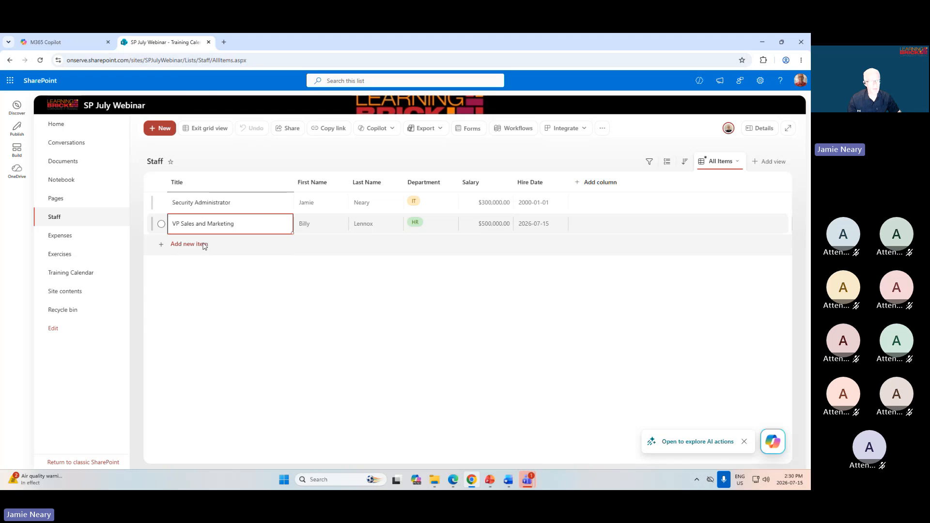
click(201, 246)
click(252, 232)
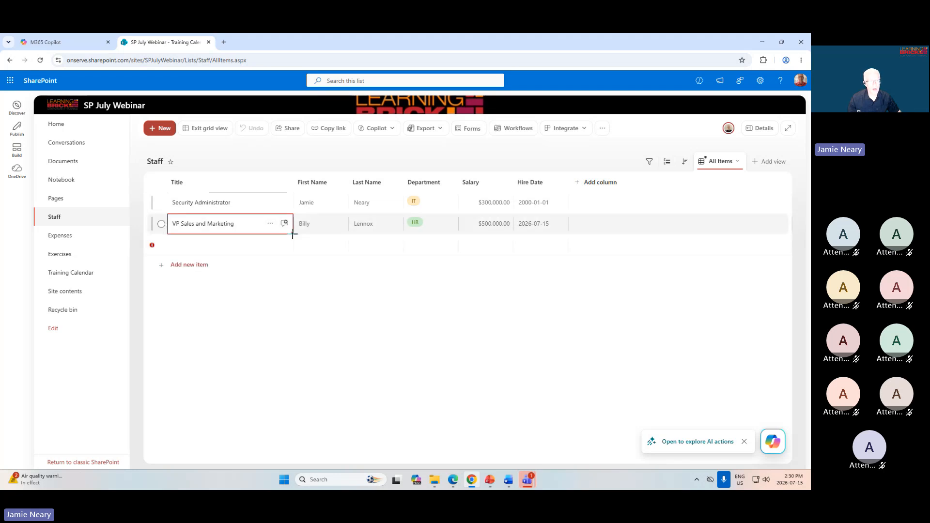
drag(293, 232, 515, 235)
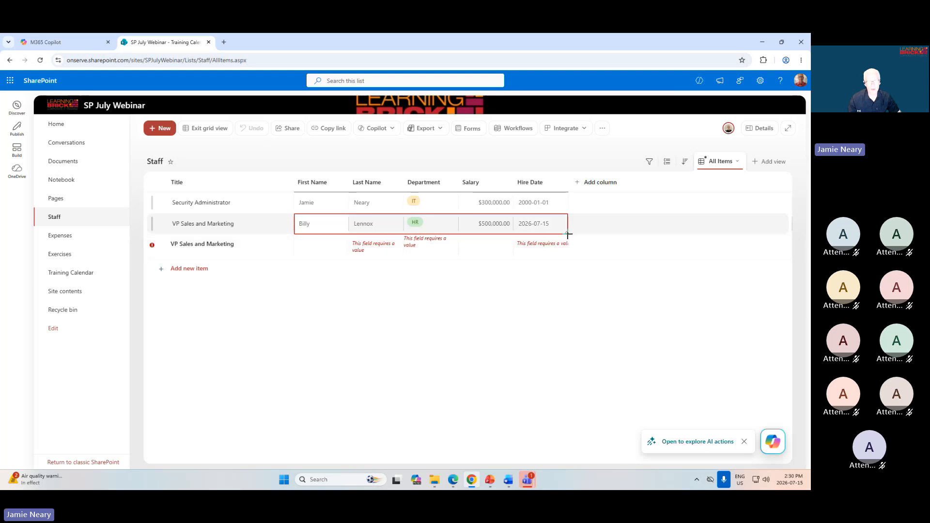
drag(568, 234, 569, 267)
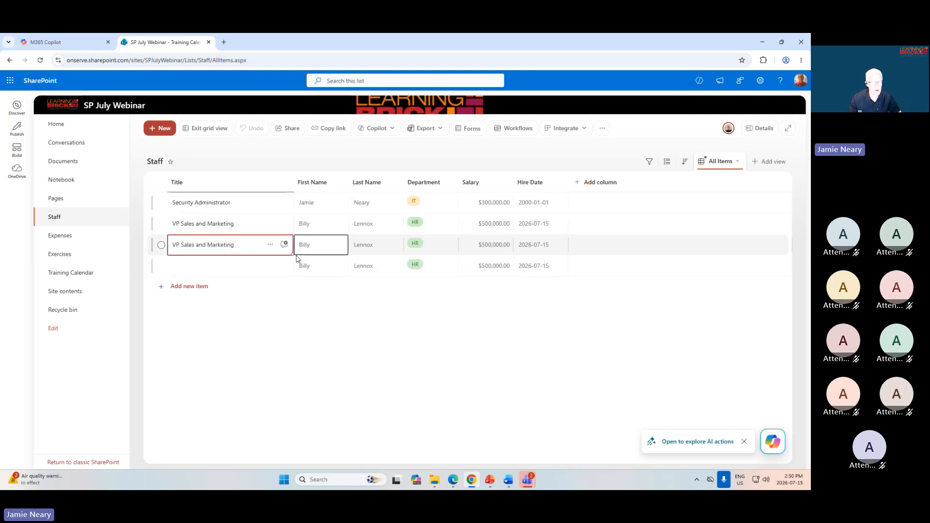
drag(292, 255, 293, 266)
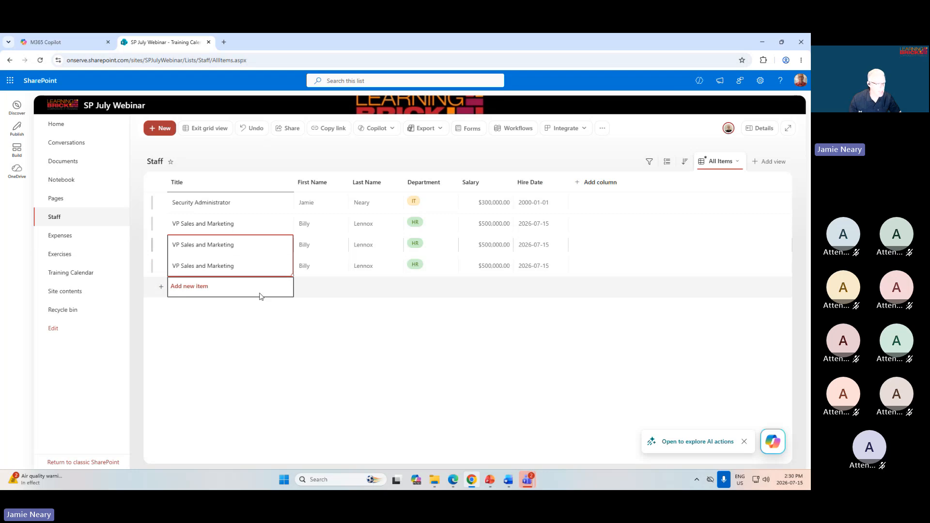
Change the title of the first copied VP Sales and Marketing row to Salesperson.
double_click(235, 246)
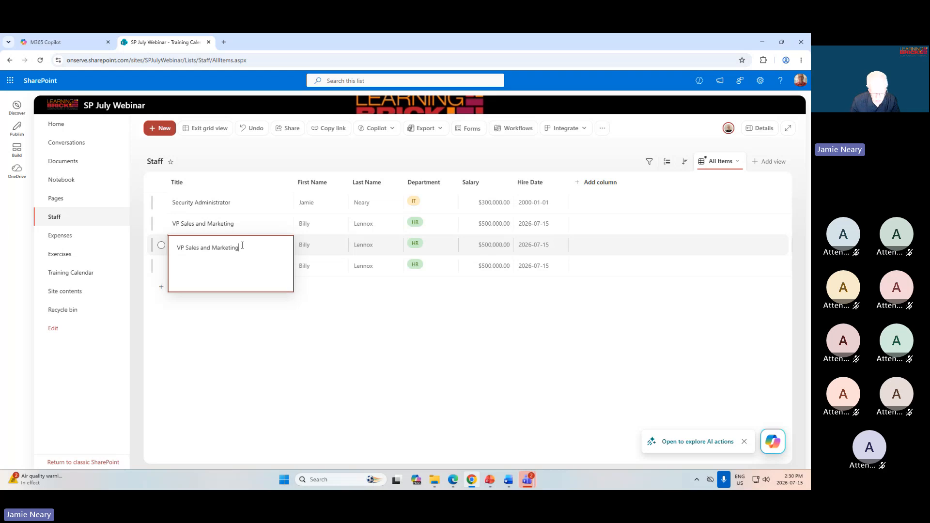
key(ctrl+a)
text(Salesperson)
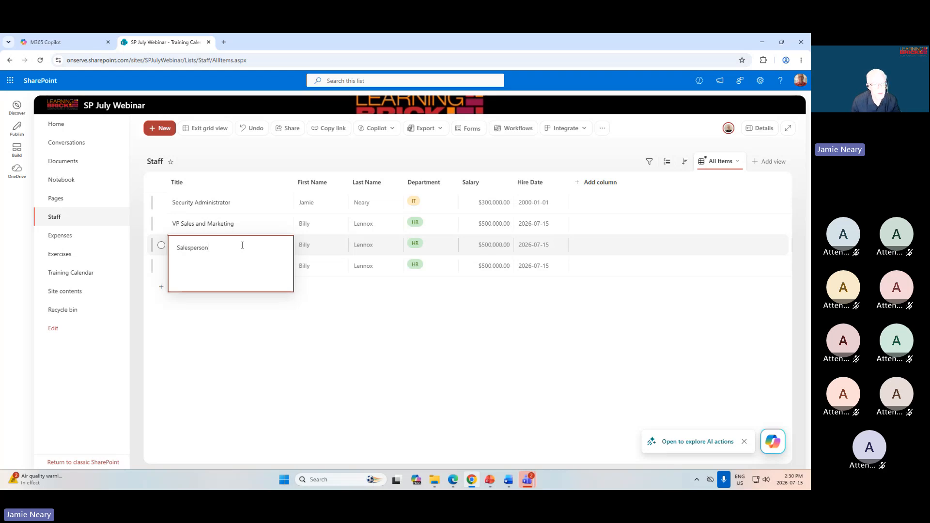
key(Return)
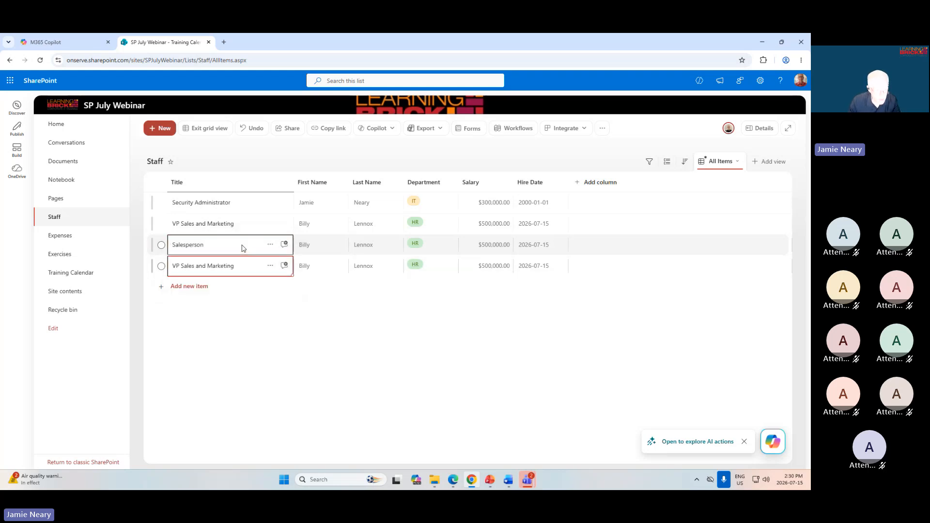
Change the title of the last row in the Staff list to Web designer.
double_click(253, 268)
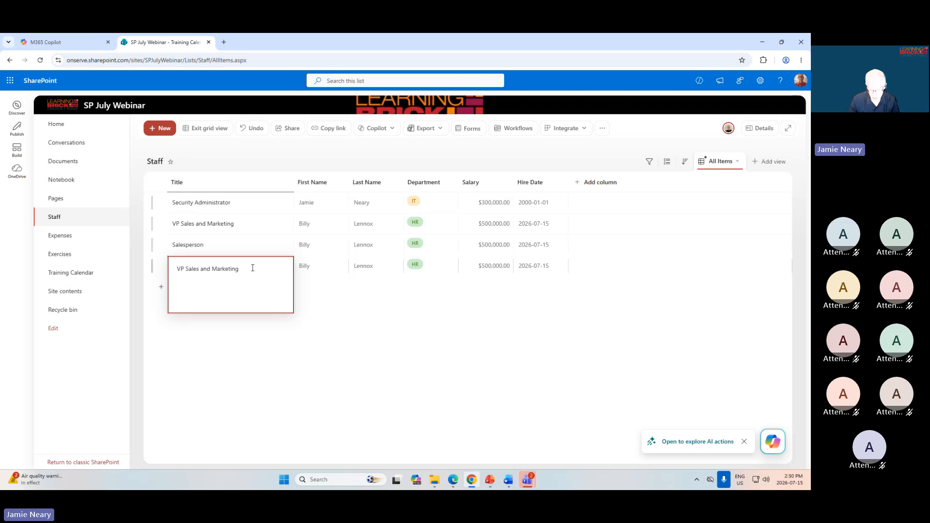
key(ctrl+a)
text(Web d)
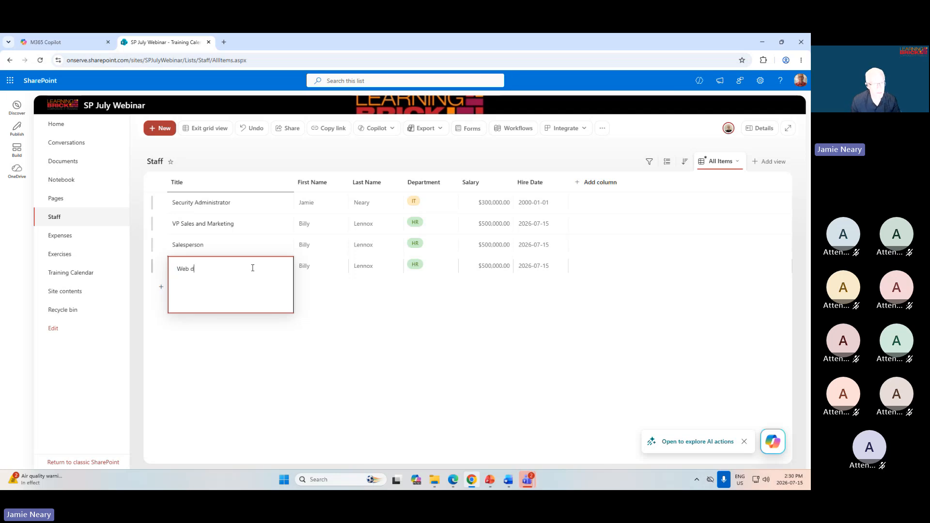
text(esigner)
key(Return)
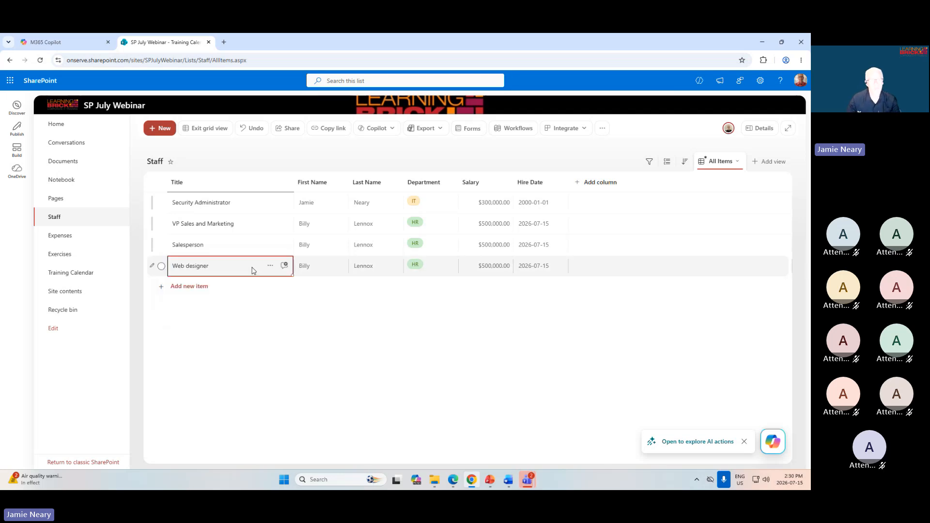
Replace the last name in the Salesperson row with a different surname.
click(376, 253)
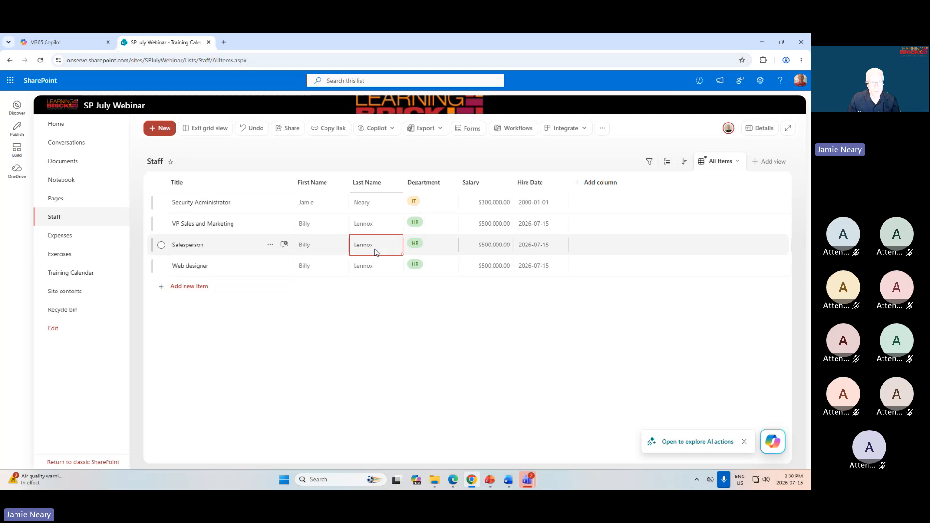
click(376, 252)
drag(381, 249, 356, 250)
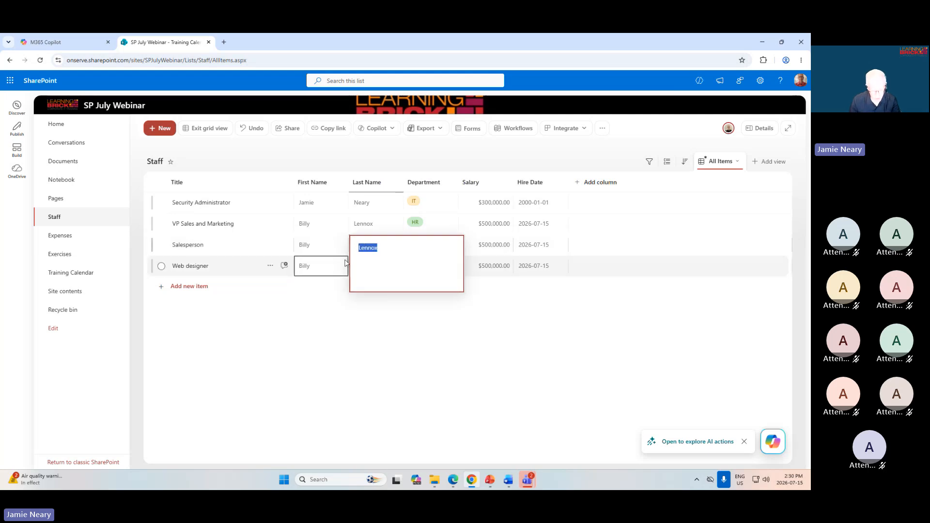
key(Return)
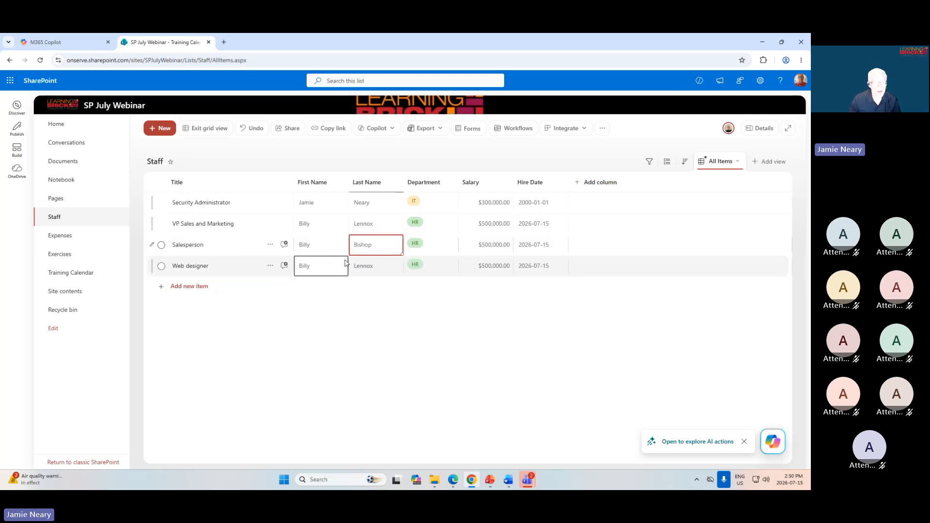
Replace the first name in the Web designer row with a different first name.
click(308, 271)
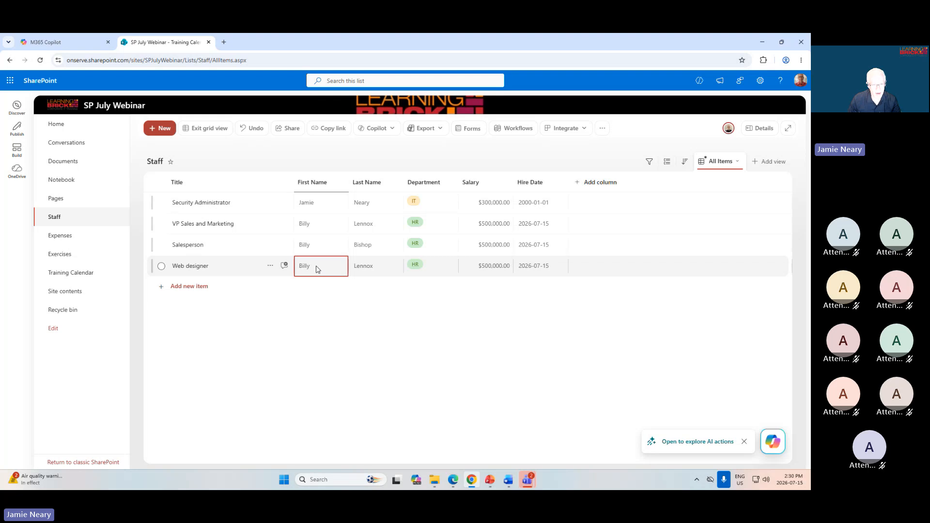
double_click(318, 269)
key(Return)
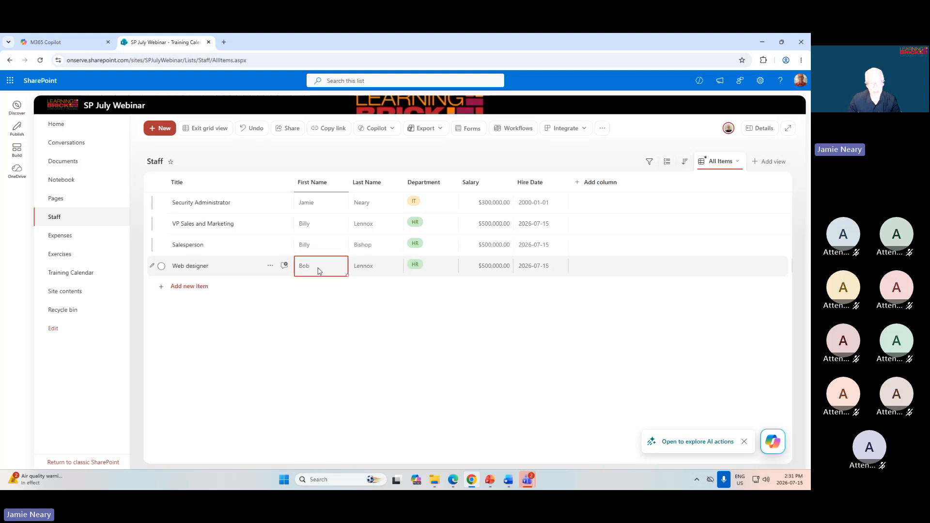
Set the Department to Sales for the Salesperson and VP Sales and Marketing rows, and to Marketing for the Web designer row.
click(443, 248)
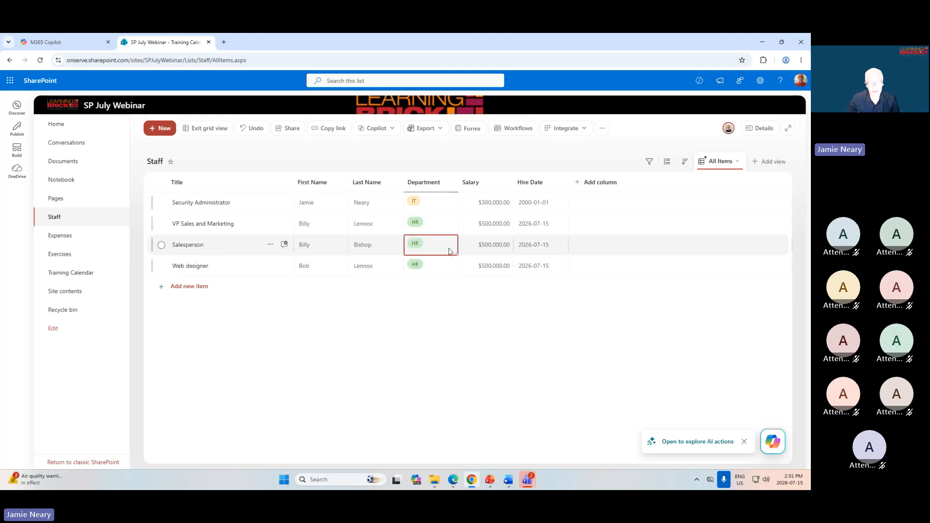
click(449, 252)
click(426, 337)
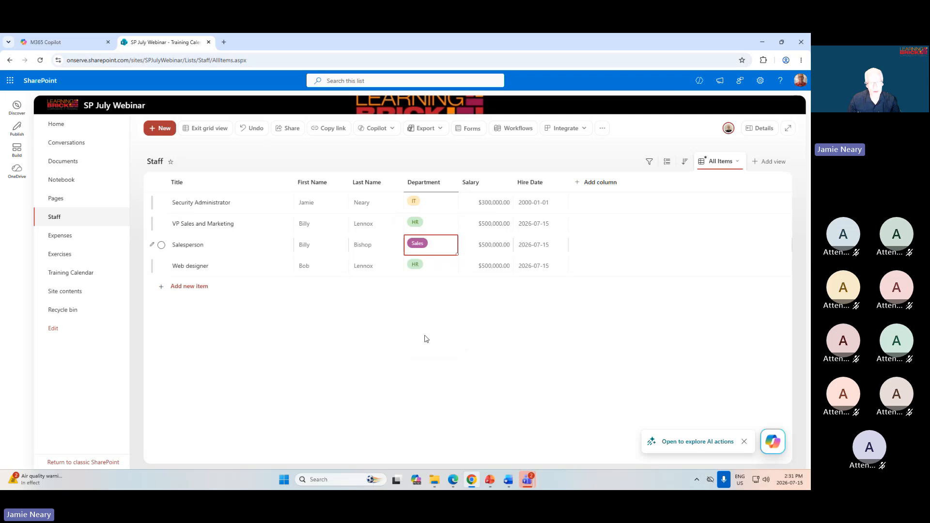
click(429, 267)
click(426, 270)
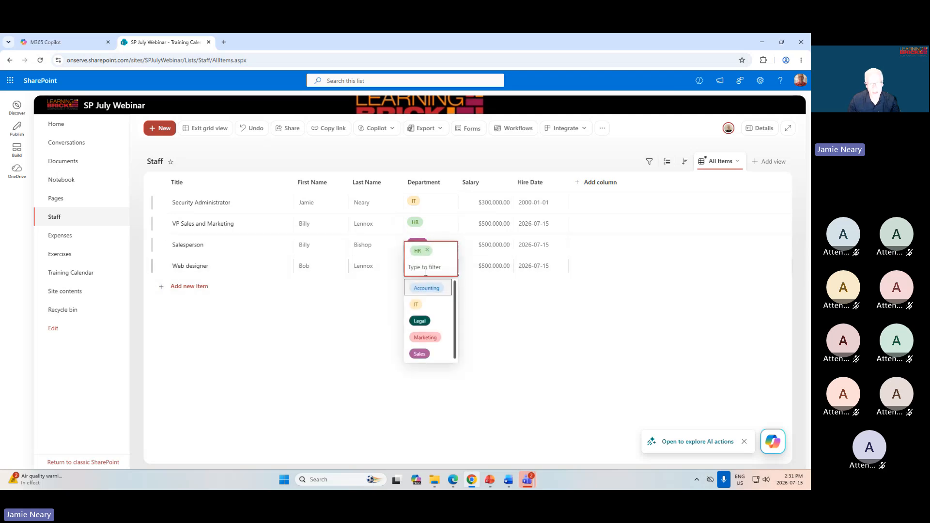
click(426, 340)
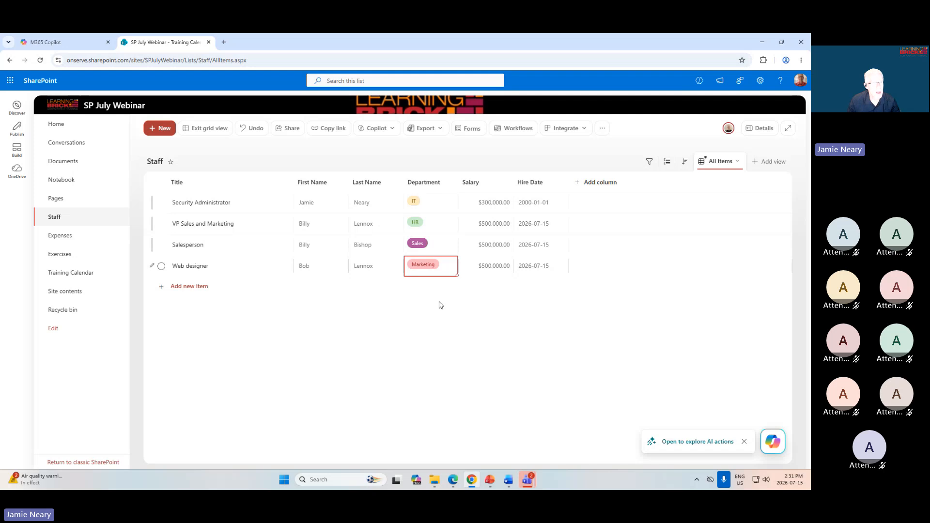
click(430, 226)
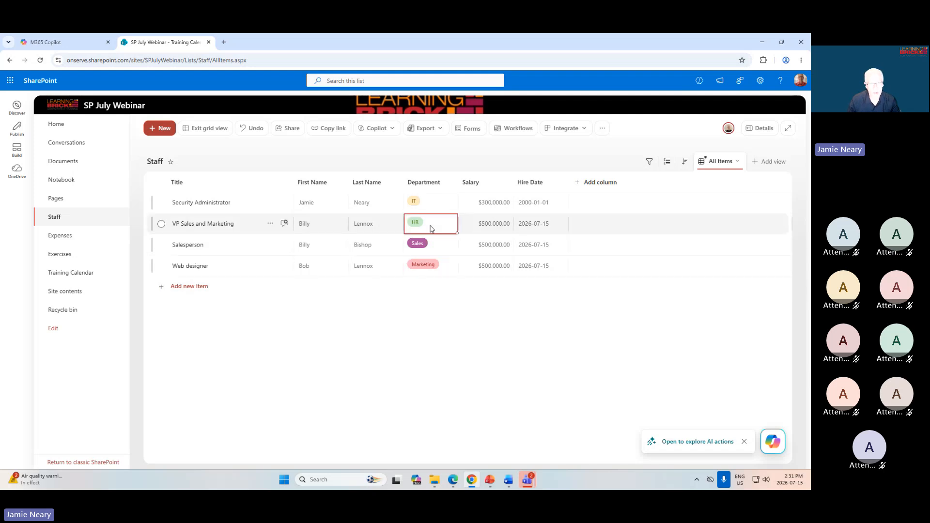
click(430, 226)
click(416, 277)
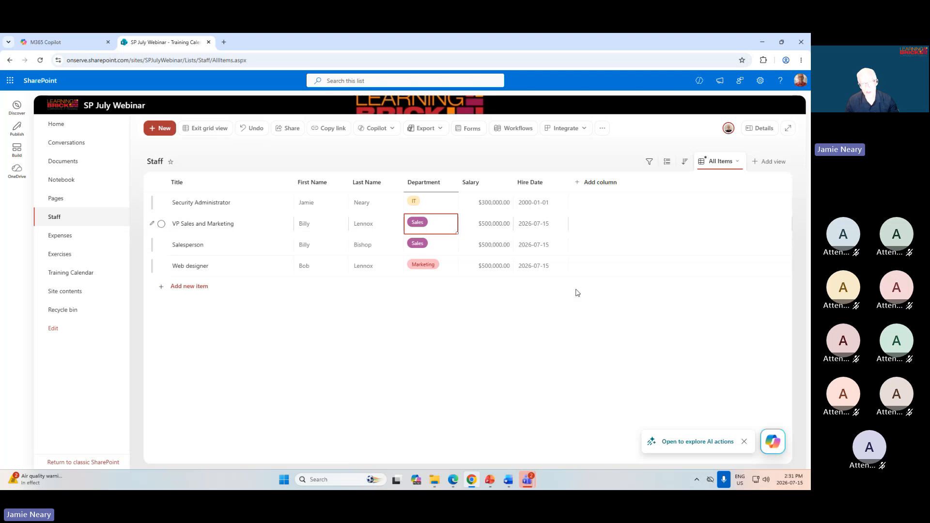
Set the Salary of the Salesperson and Web designer rows to 100000 and exit grid view.
double_click(491, 245)
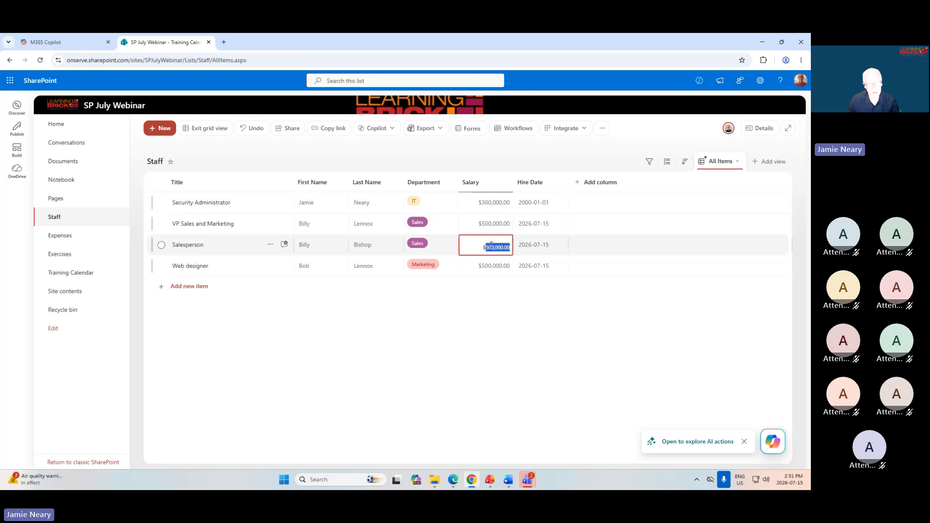
text(1000)
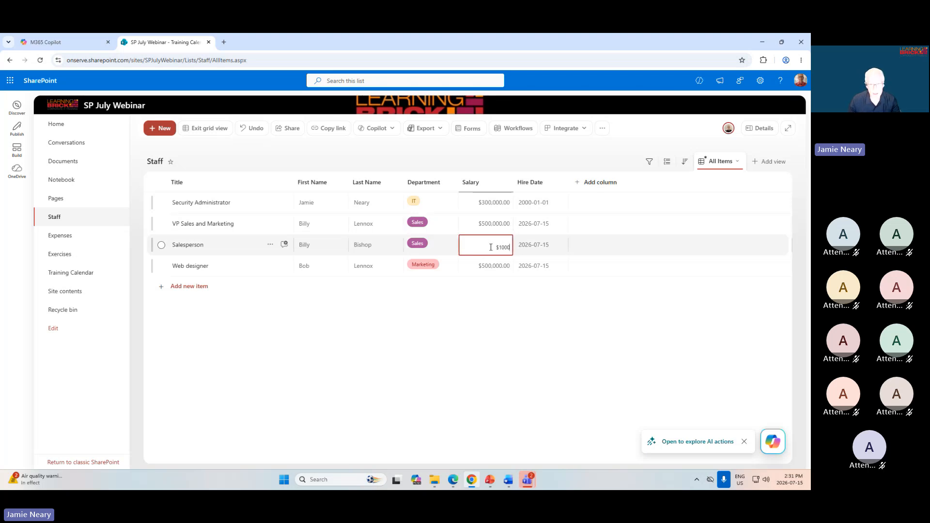
text(00)
key(Return)
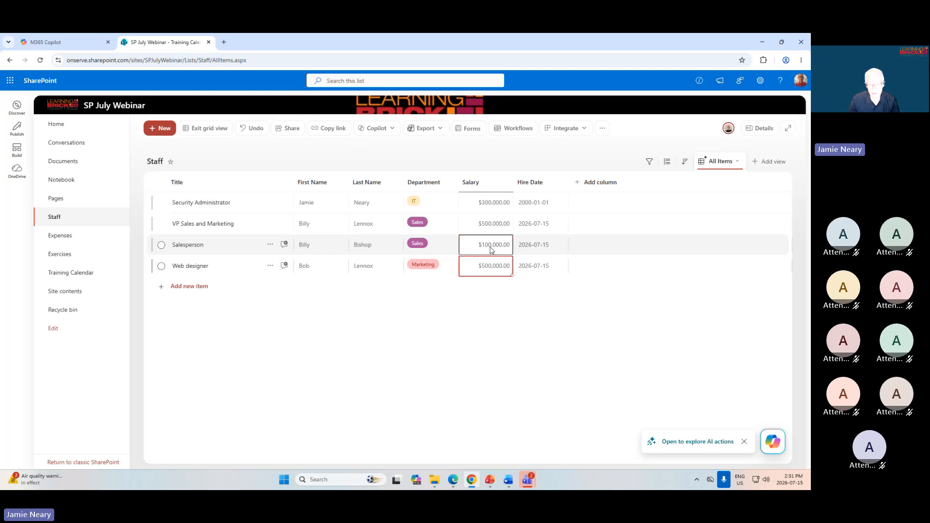
key(BackSpace)
text(100000)
click(487, 224)
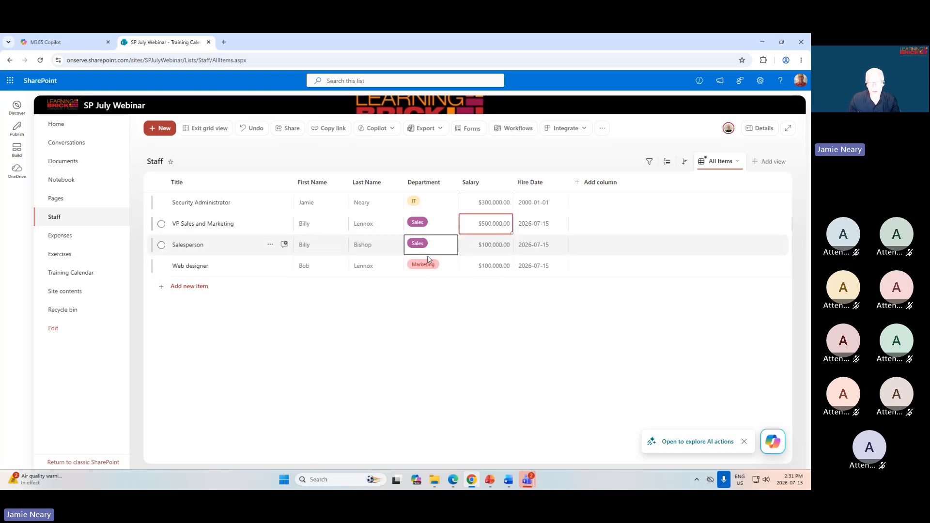
click(198, 129)
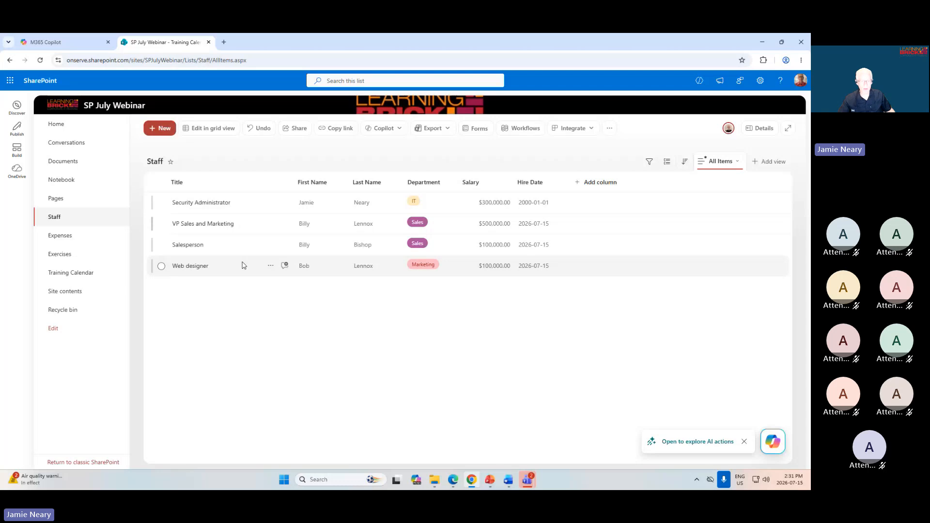
Switch to the Edge InPrivate window, open the Staff list and sort it by Last Name from A to Z.
click(454, 484)
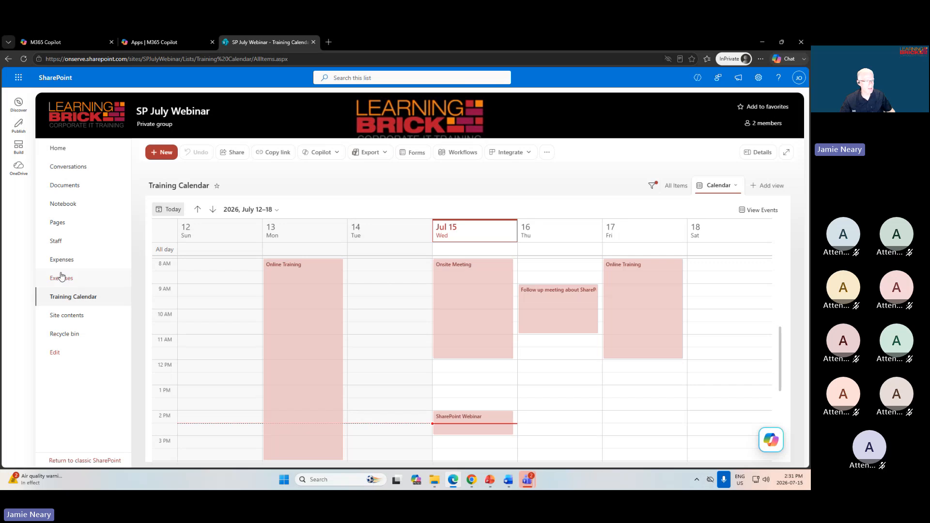
click(64, 242)
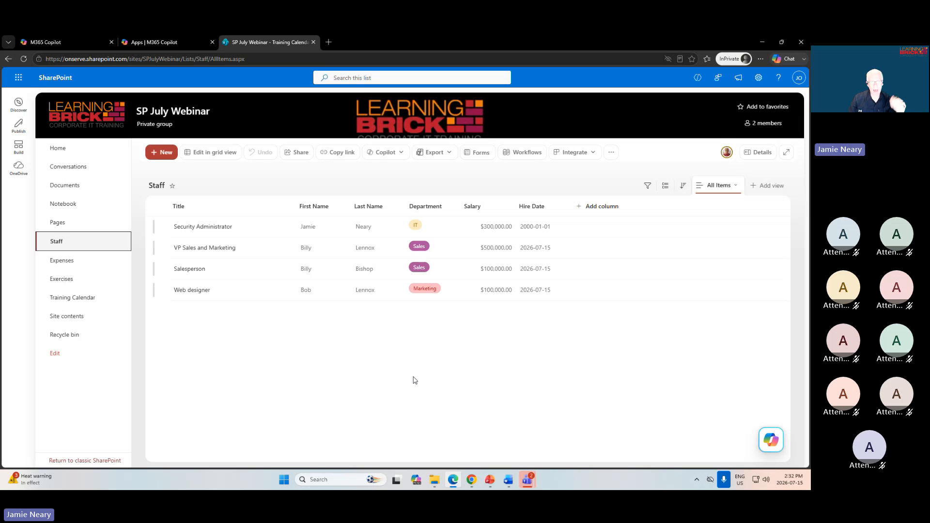
click(389, 208)
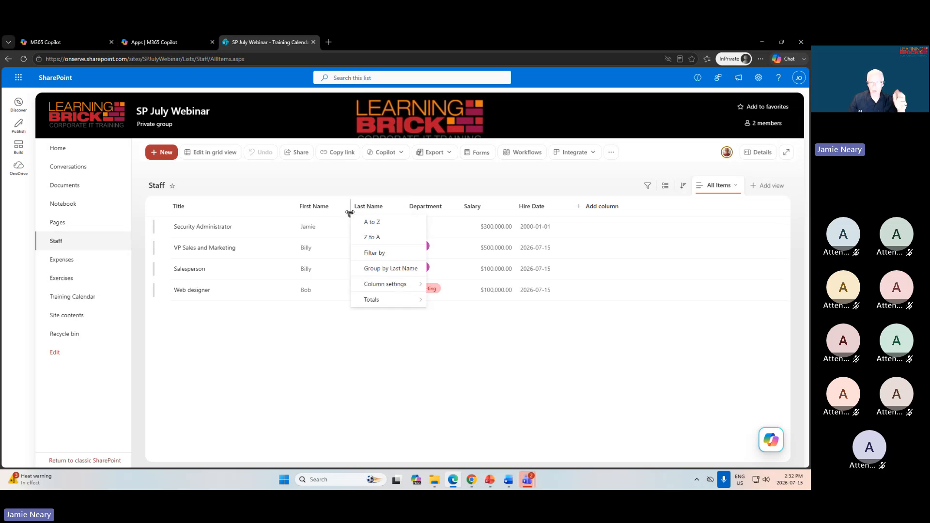
click(371, 221)
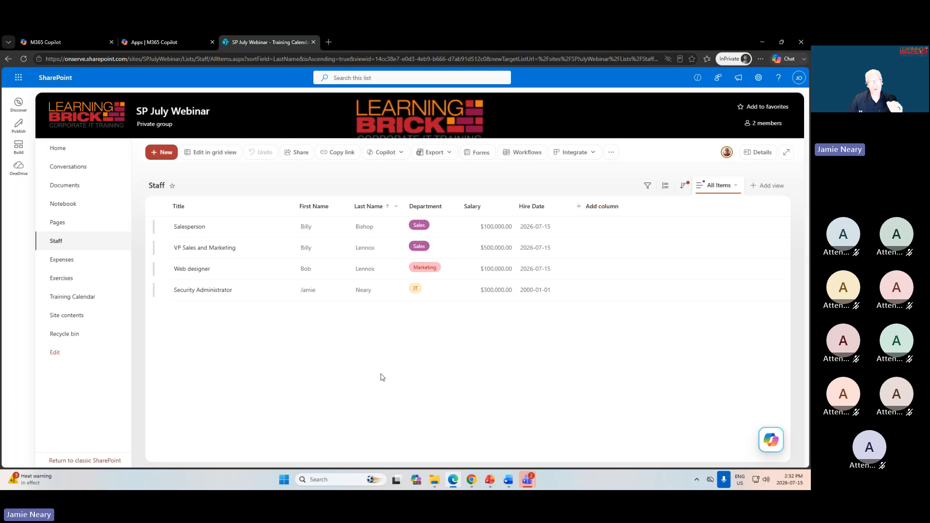
Filter the Staff list by Department to show only Sales.
click(443, 208)
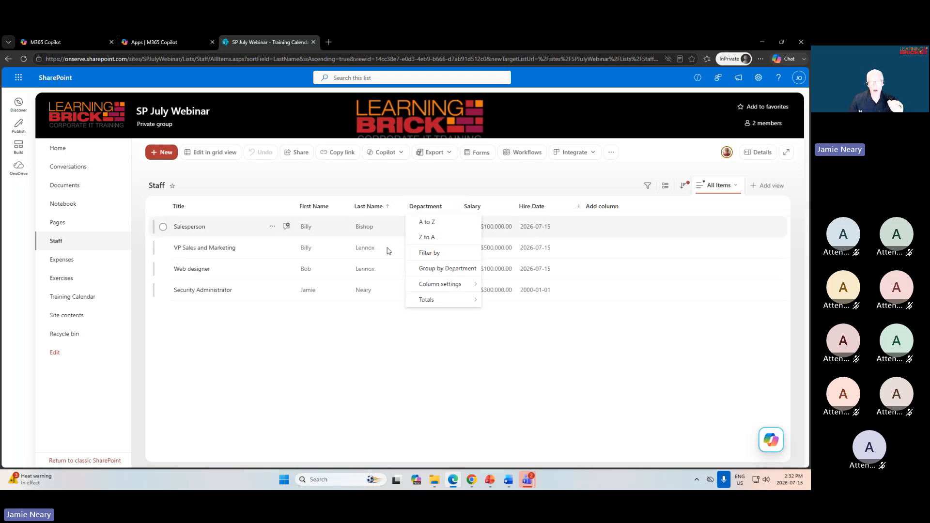
click(439, 255)
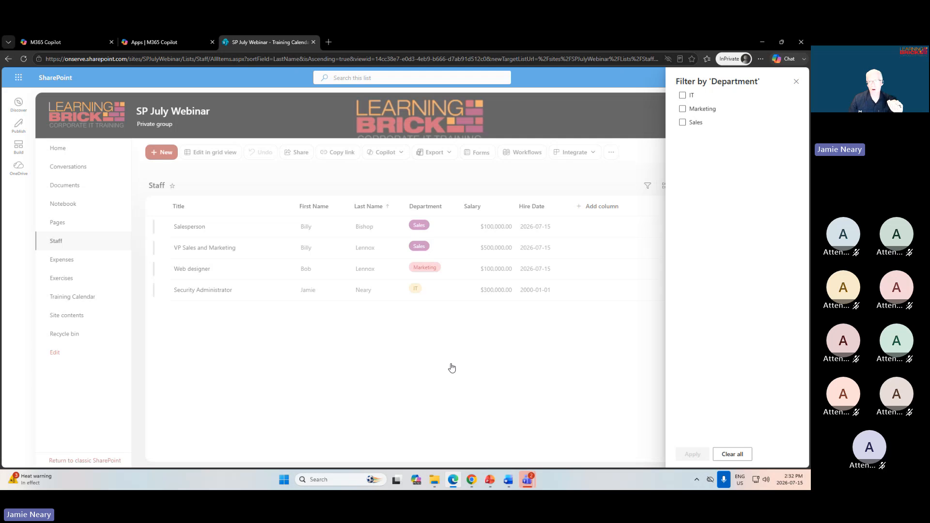
click(684, 125)
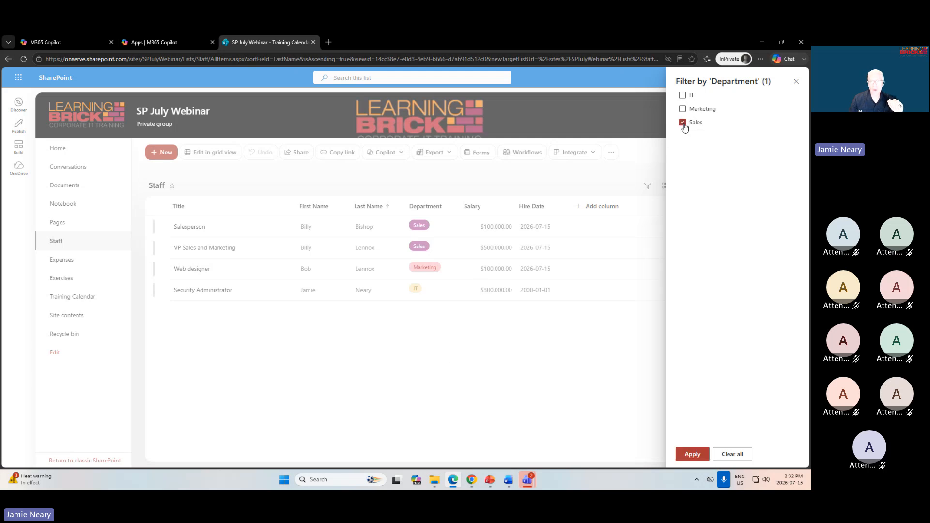
click(692, 454)
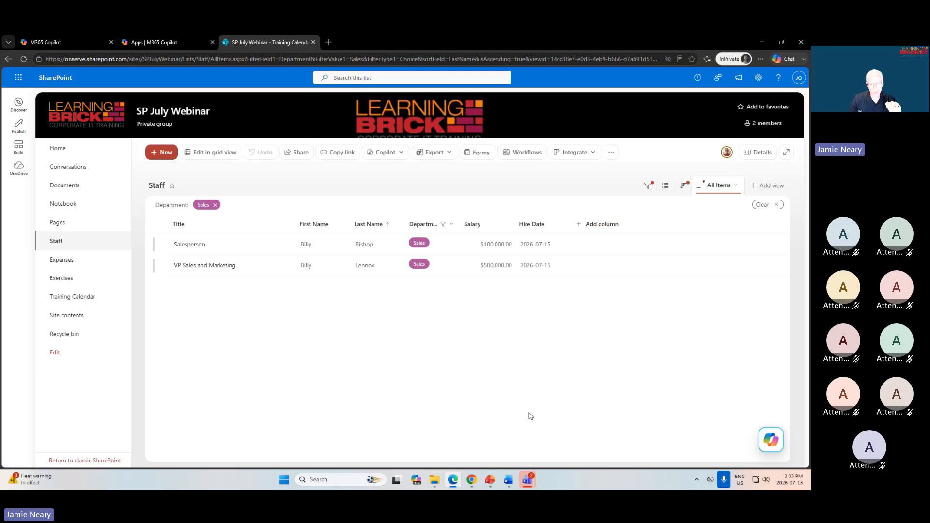
Switch to the Chrome window, group the Staff list by Department and collapse the IT and Marketing groups.
click(471, 480)
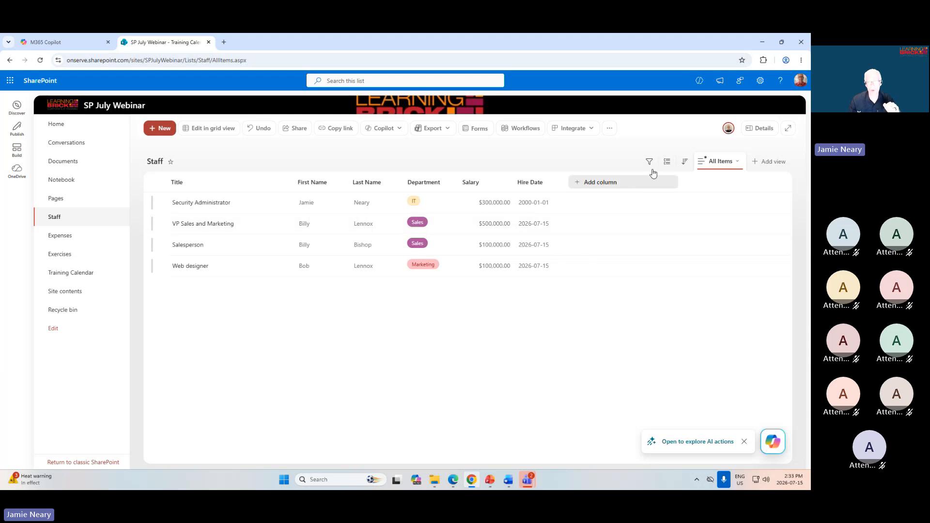
click(668, 163)
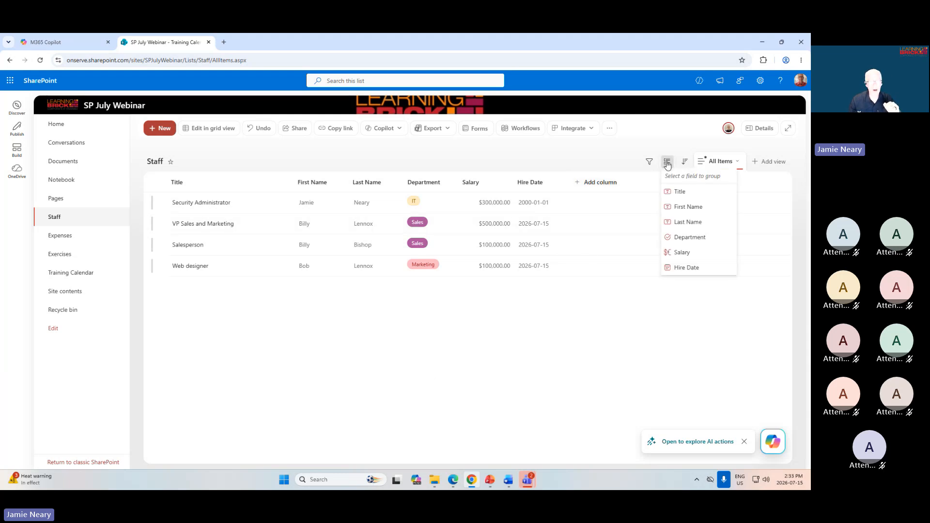
click(677, 238)
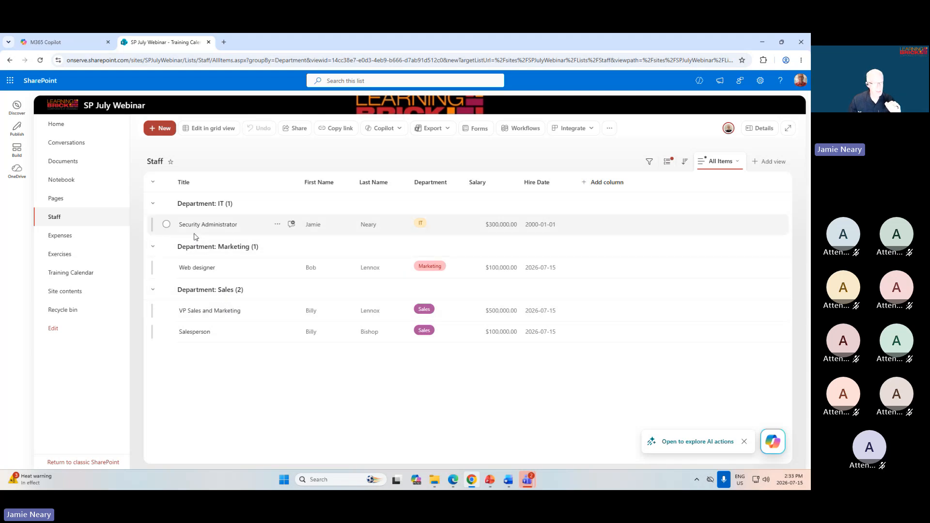
click(152, 205)
click(153, 226)
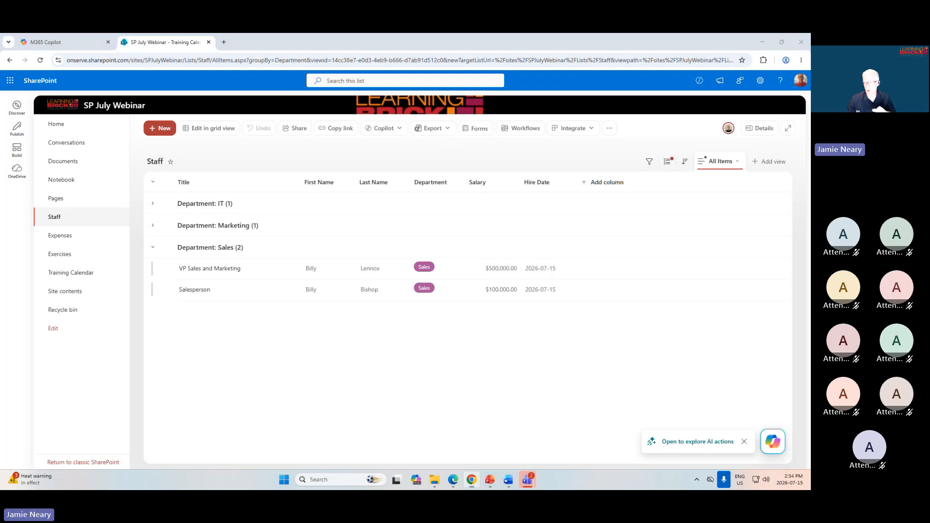
Switch to the PowerPoint slide show, advance to the Using Document Libraries slide and return to the Staff list in Chrome.
key(shift+F5)
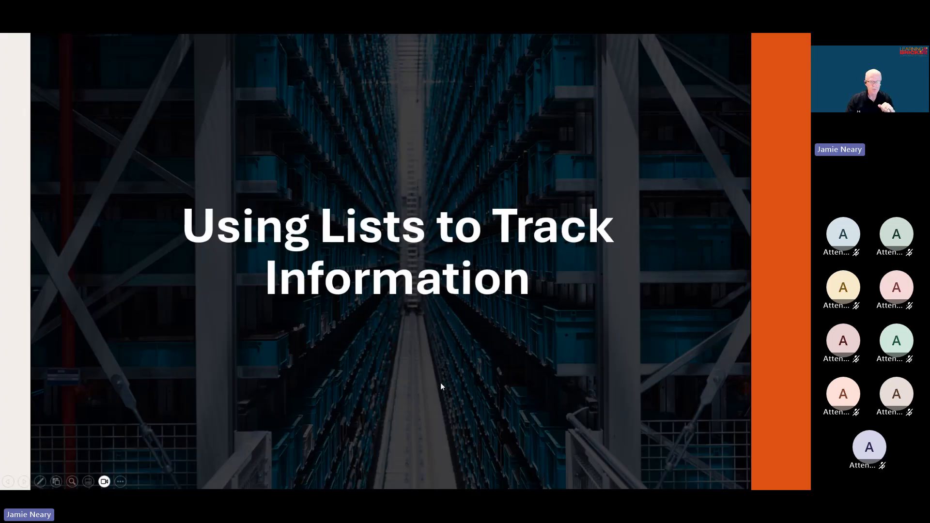
click(407, 347)
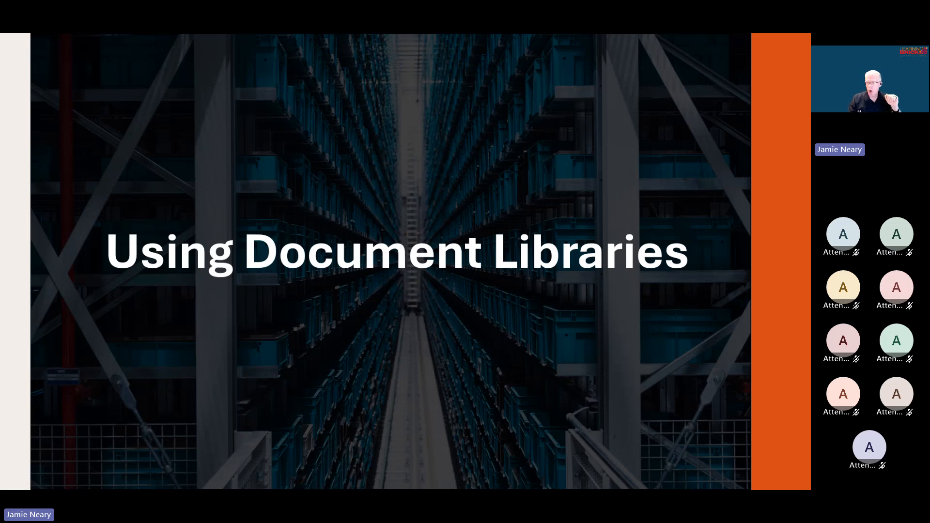
key(alt+Tab)
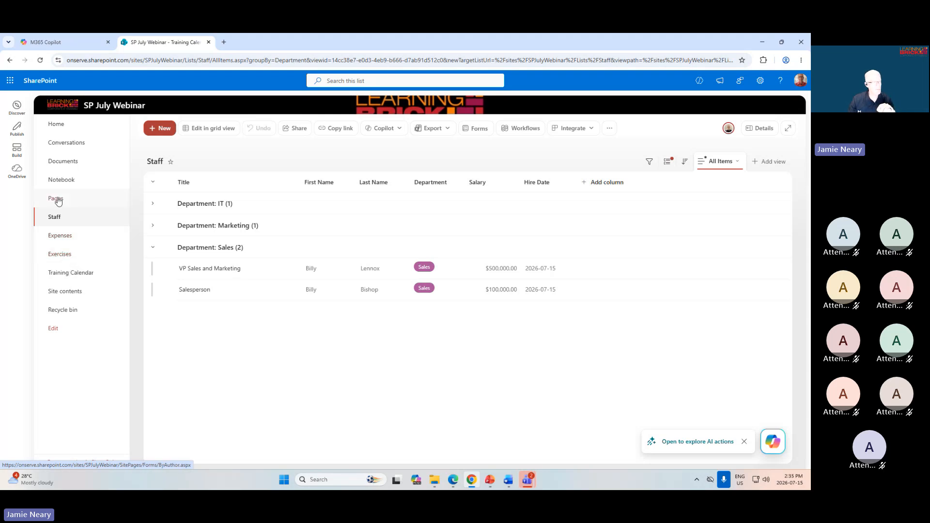
Look through the Policies and Procedures folders in the Documents library and the files in the Exercises library.
click(62, 163)
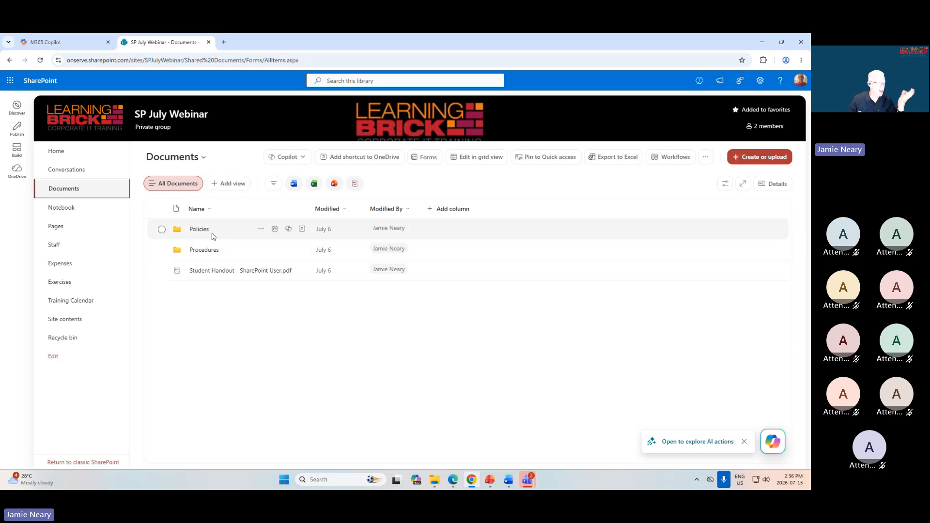
click(199, 229)
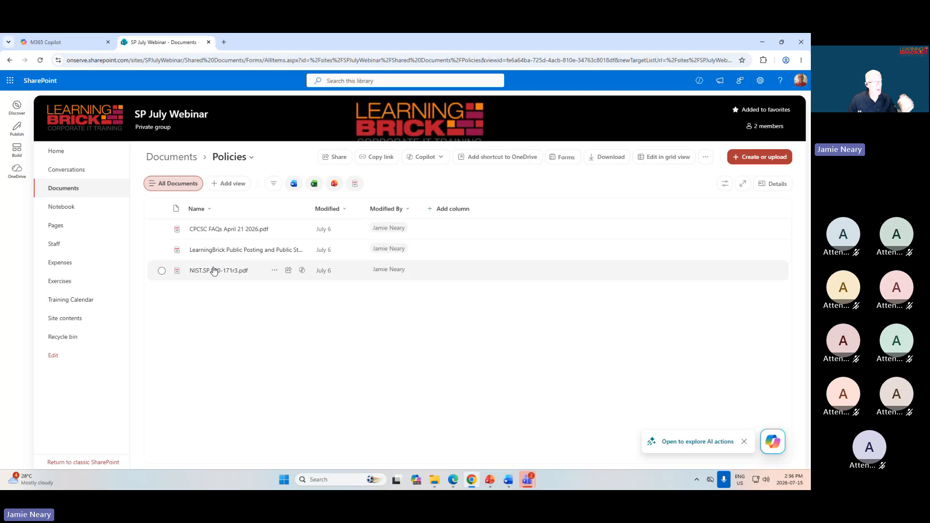
click(178, 165)
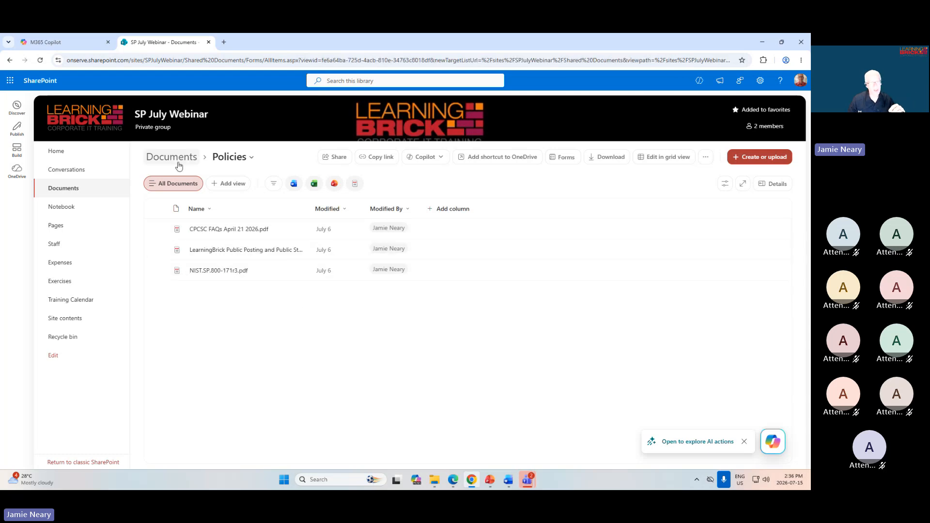
click(199, 251)
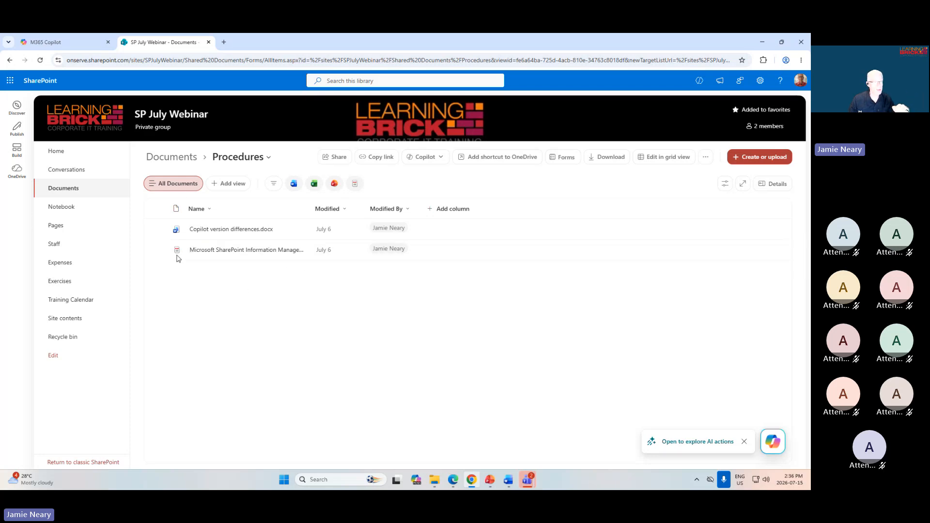
click(179, 167)
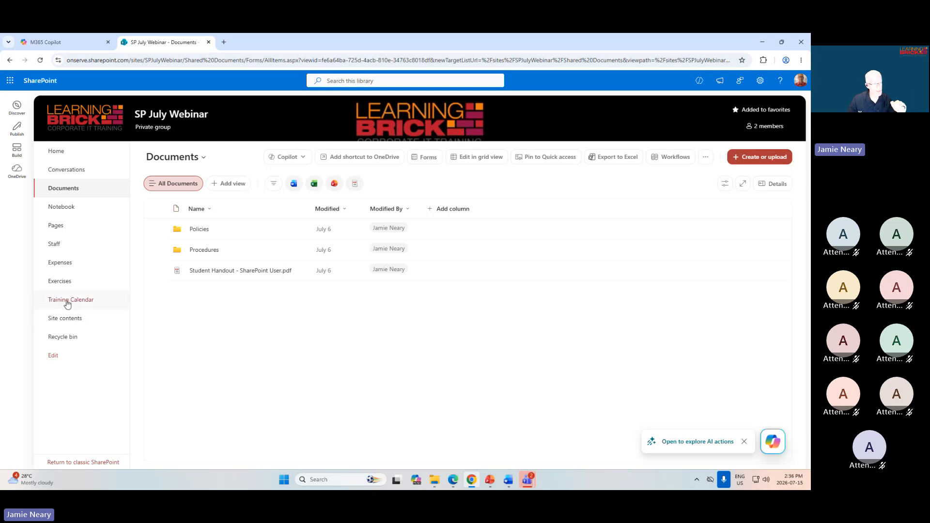
click(62, 283)
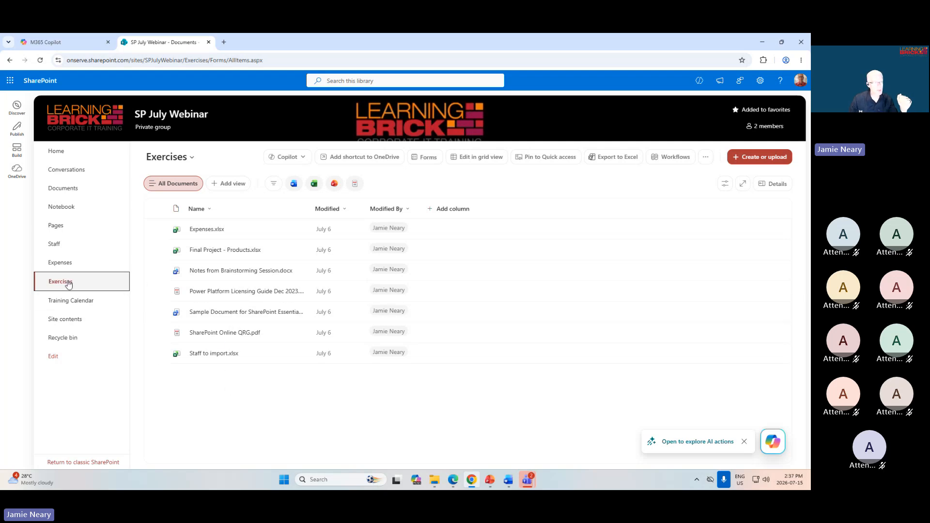
Open the Expenses library and view the local SP Essentials Exercises folder in File Explorer, minimizing its window when done.
click(61, 263)
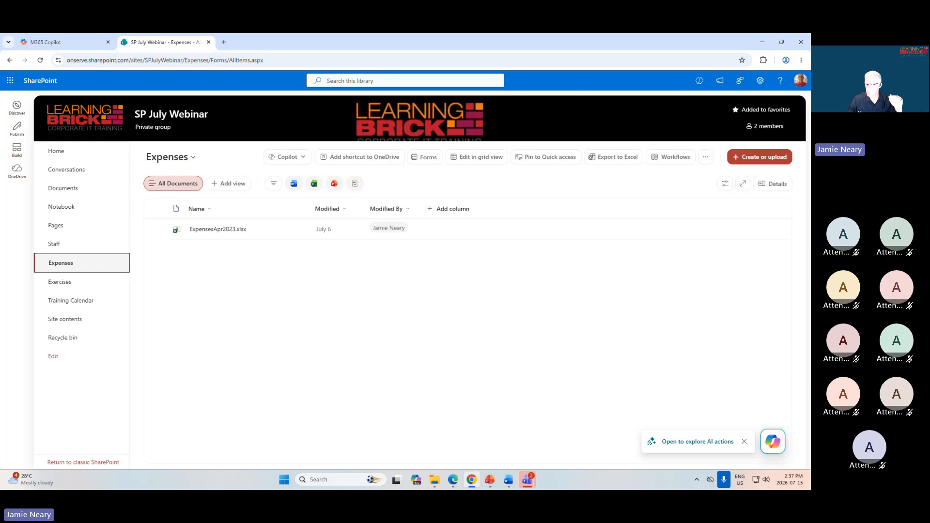
key(alt+Tab)
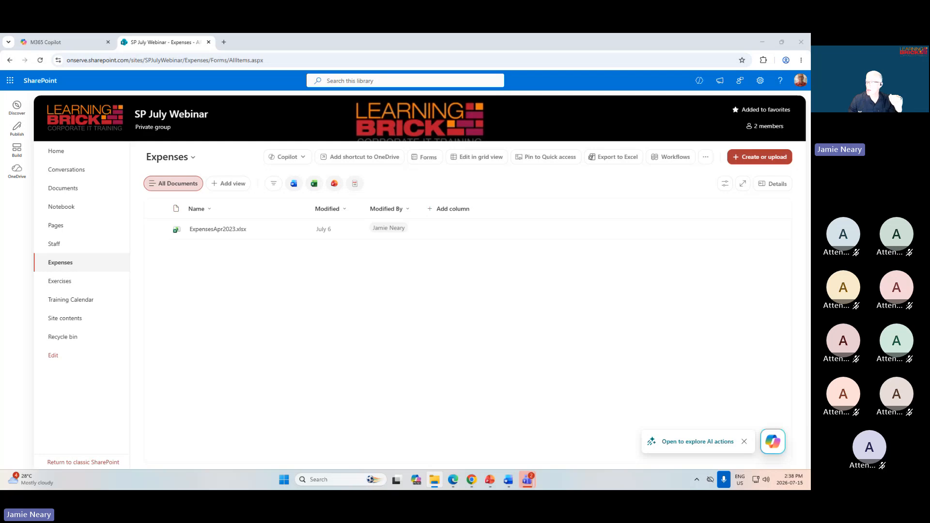
drag(809, 382, 472, 132)
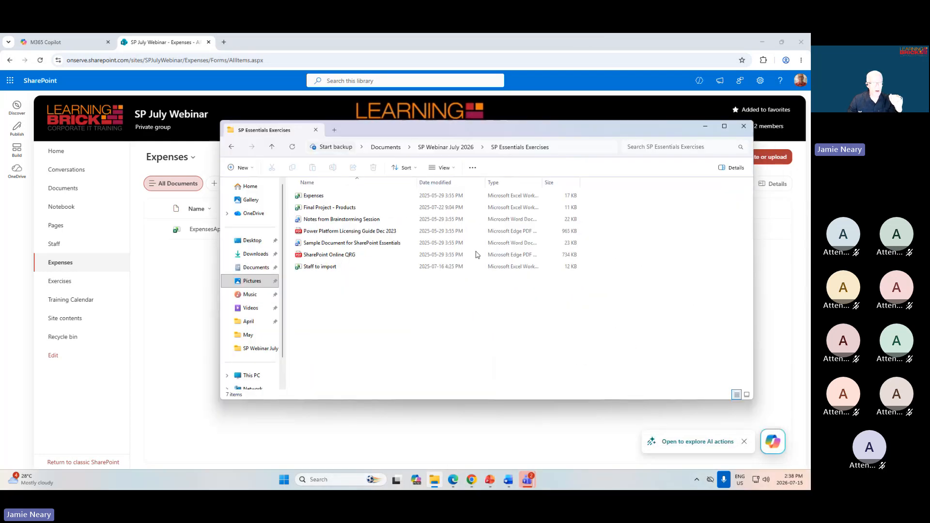
click(373, 208)
click(449, 332)
drag(467, 127, 517, 123)
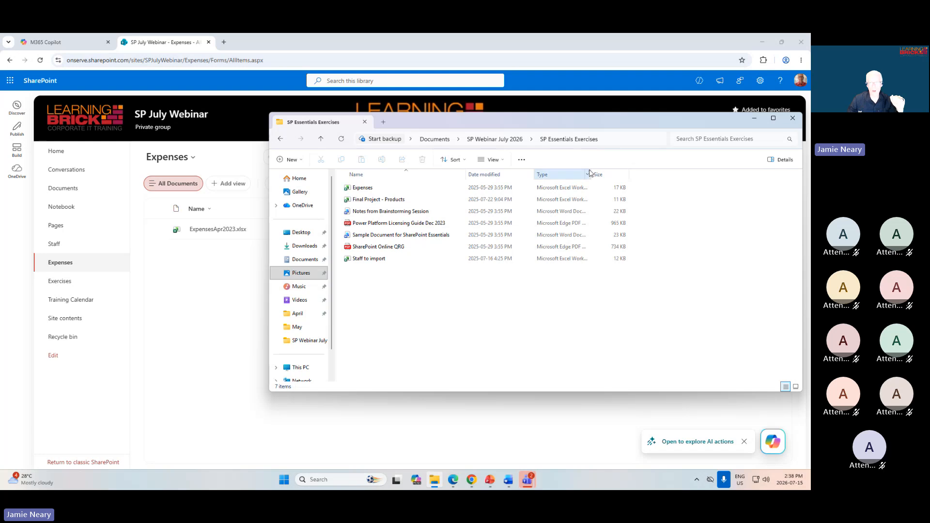
click(754, 119)
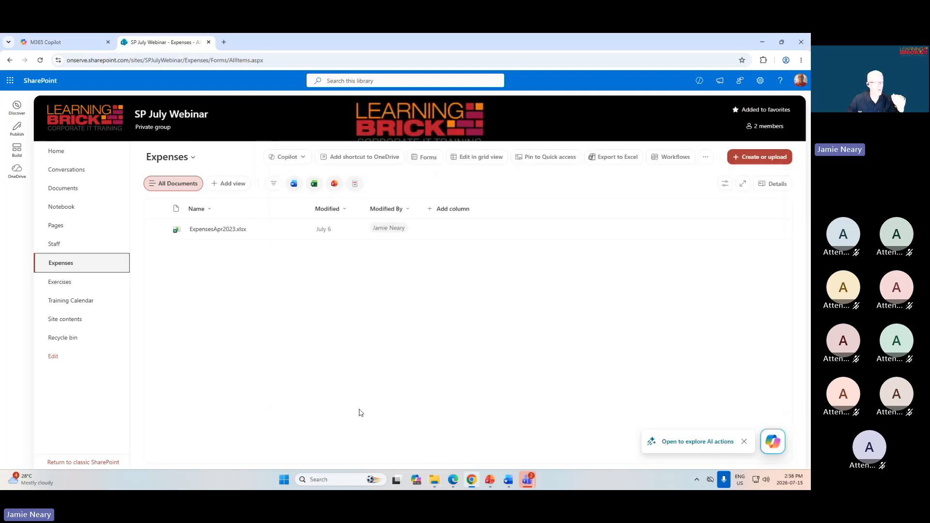
Upload the Expenses workbook from Documents > SP Webinar July 2026 > SP Essentials Exercises to the Expenses library.
click(759, 157)
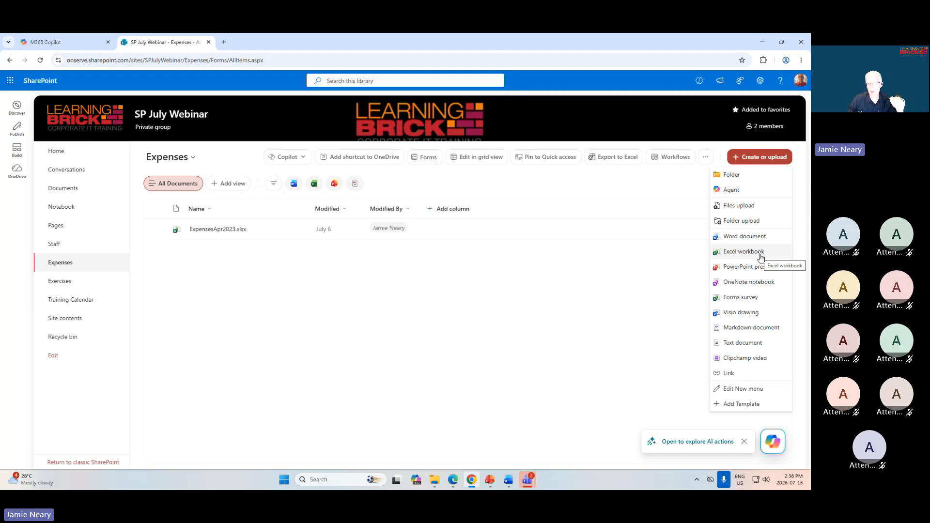
click(734, 206)
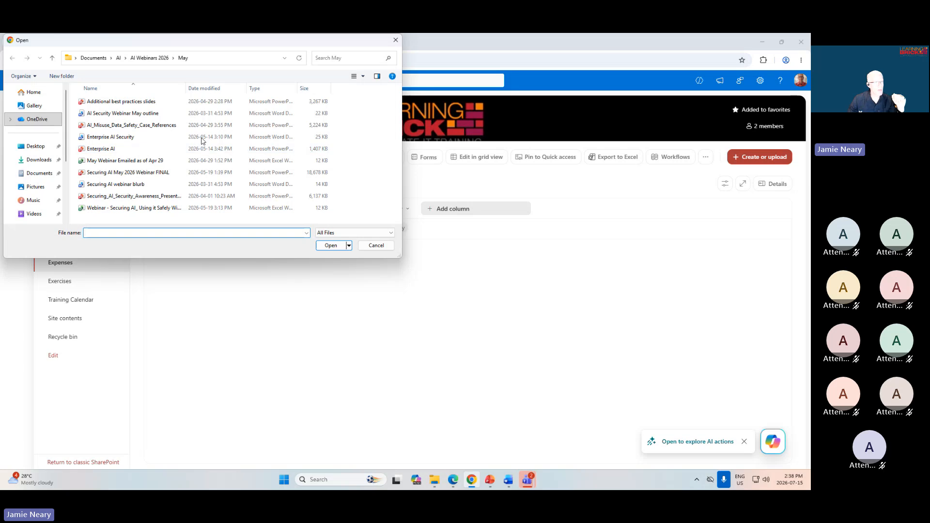
click(44, 174)
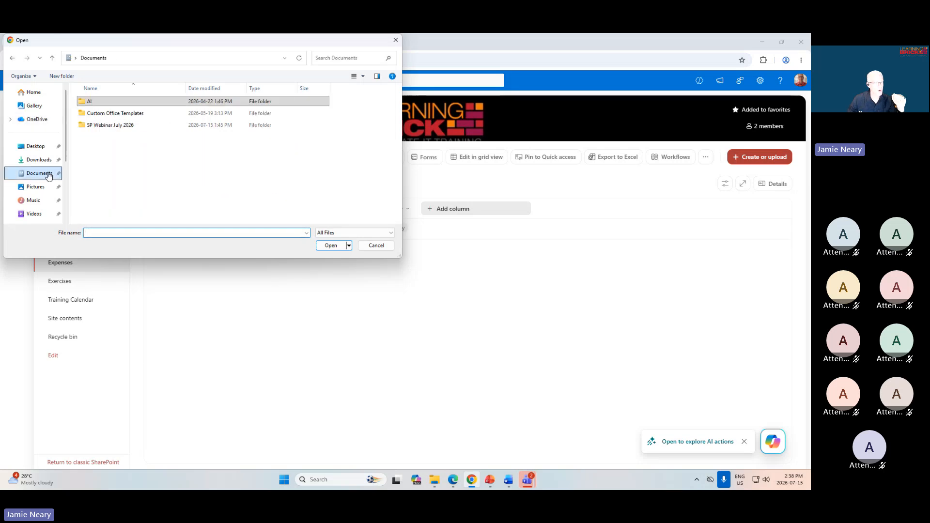
click(105, 126)
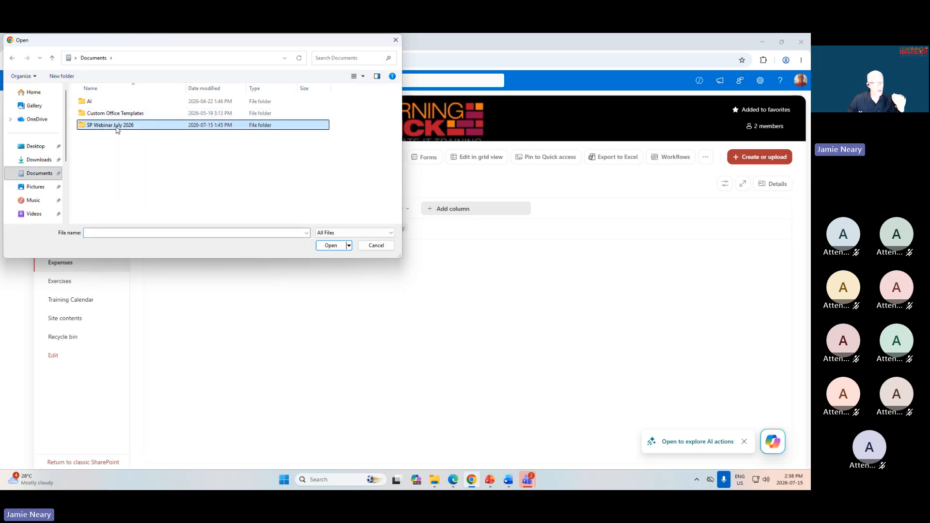
double_click(117, 126)
double_click(113, 113)
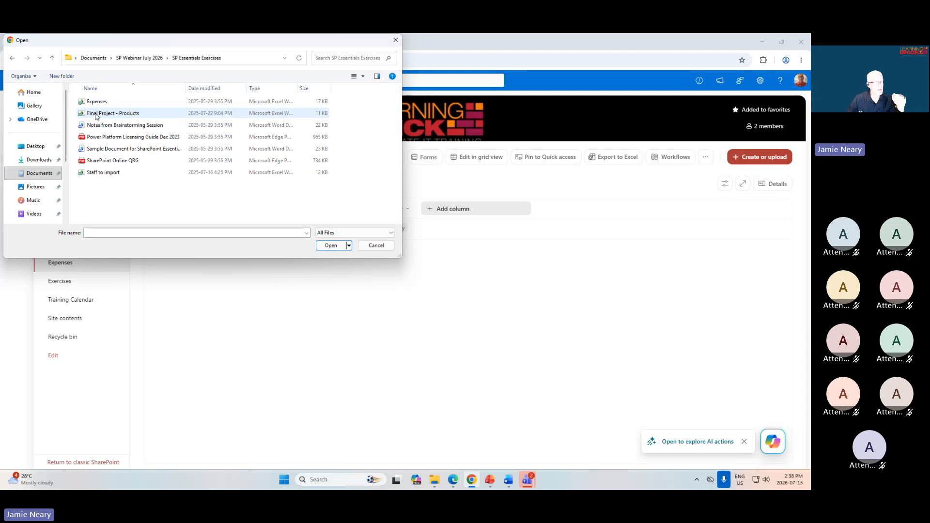
click(135, 101)
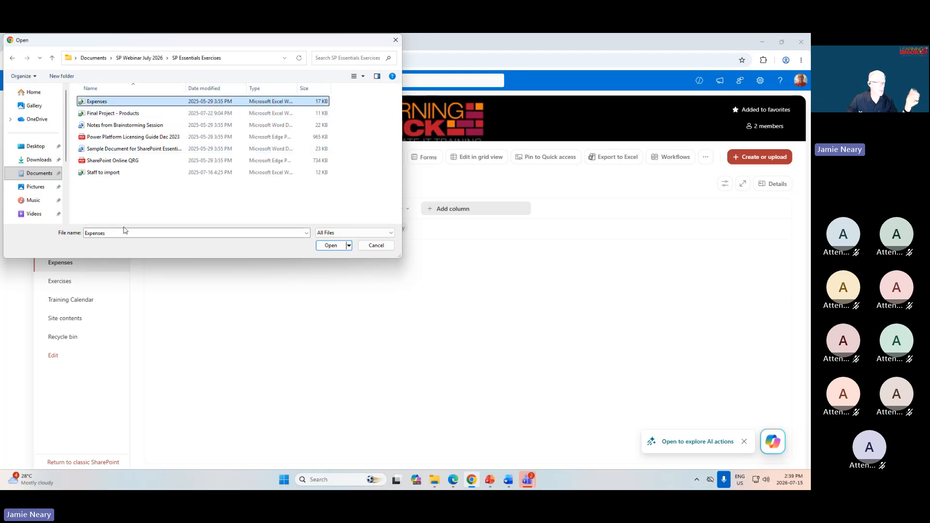
click(331, 246)
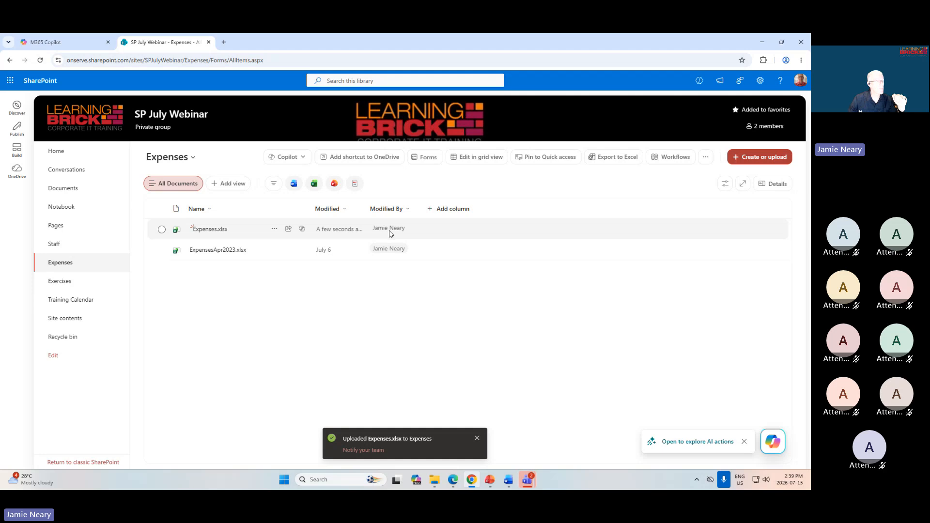
mouse_move(390, 233)
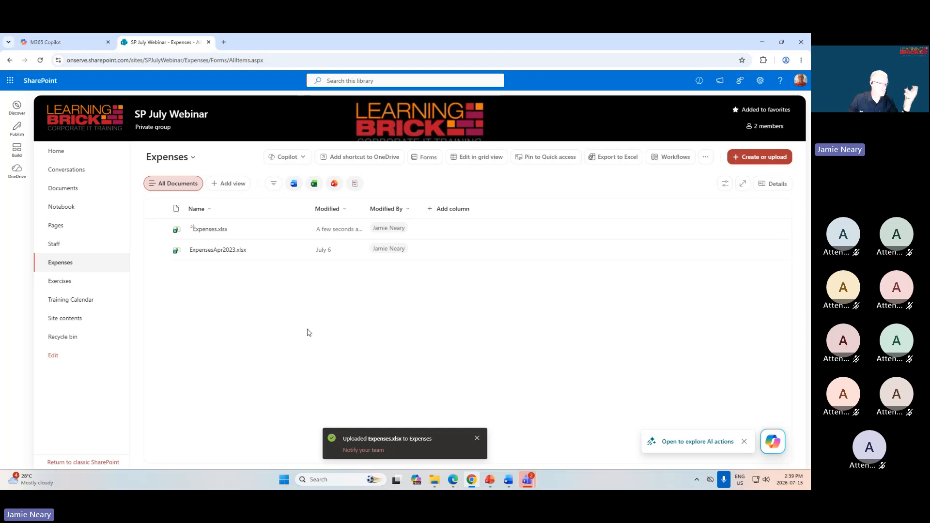
Open Expenses.xlsx from the Expenses library in the browser and select the Name entry cell B3.
click(161, 229)
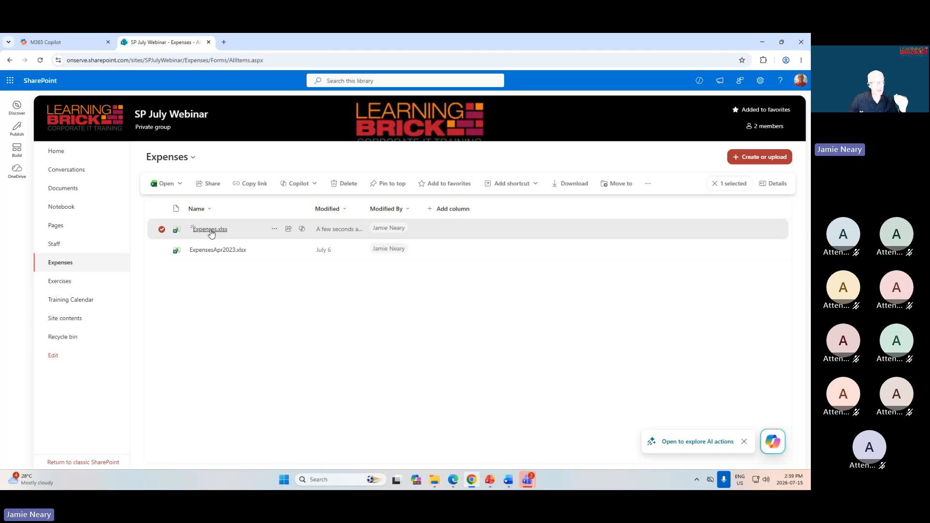
mouse_move(212, 232)
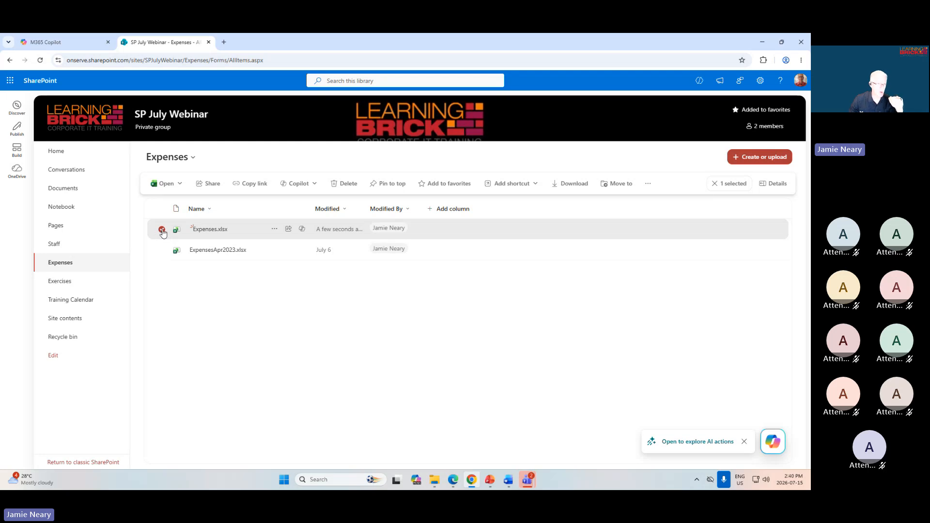
click(177, 185)
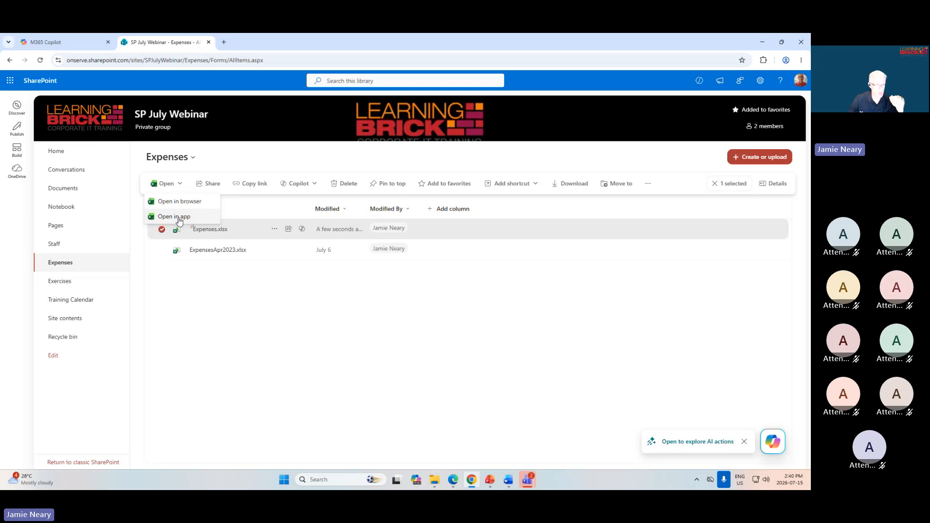
click(173, 201)
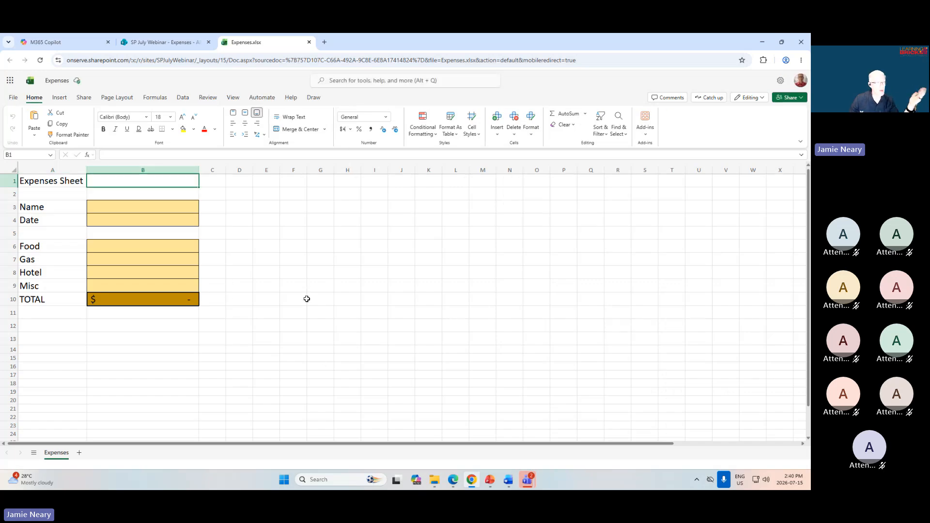
click(145, 209)
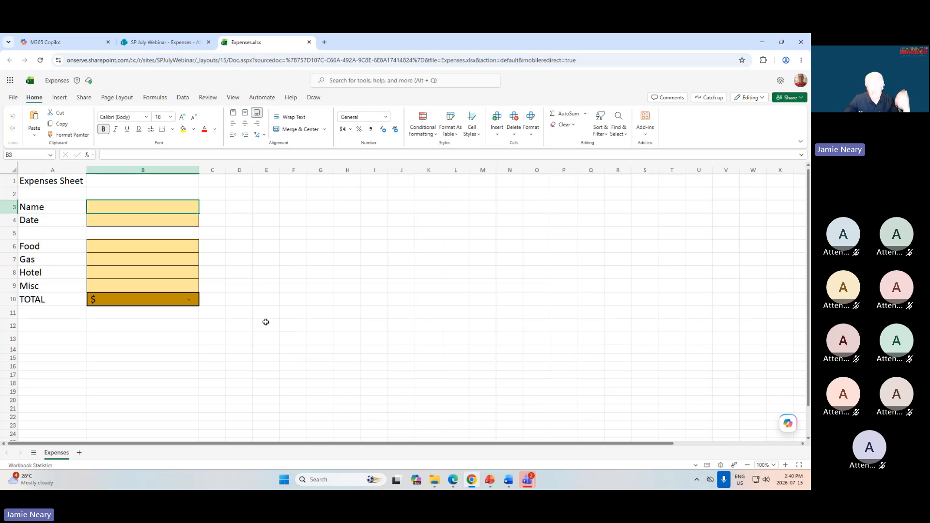
Enter the person's first name in the Name cell B3 and the current date, 2026-07-15, in the Date cell B4.
text(Jamie)
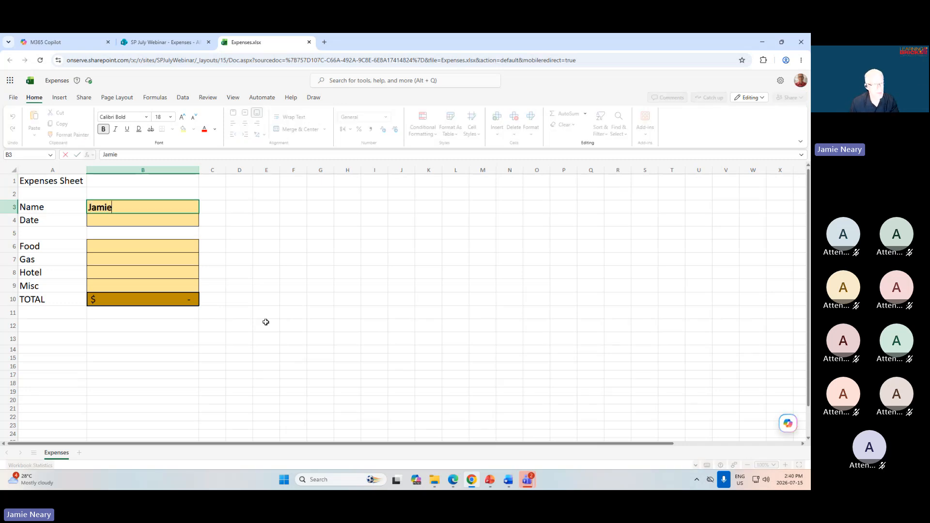
key(Tab)
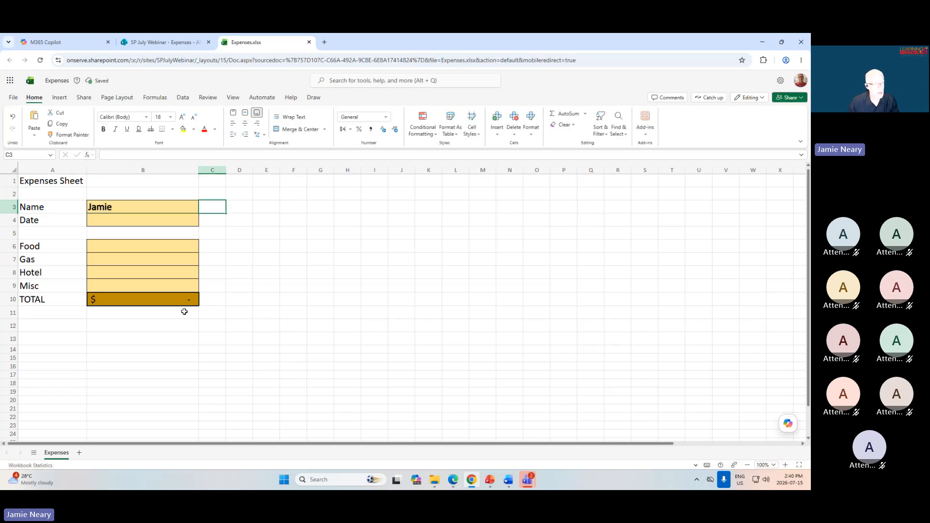
click(177, 227)
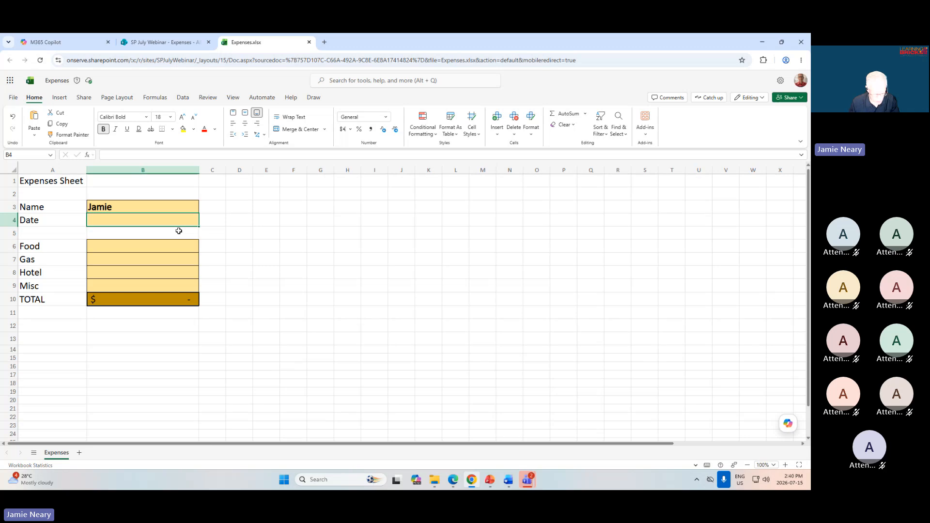
key(ctrl+semicolon)
key(Return)
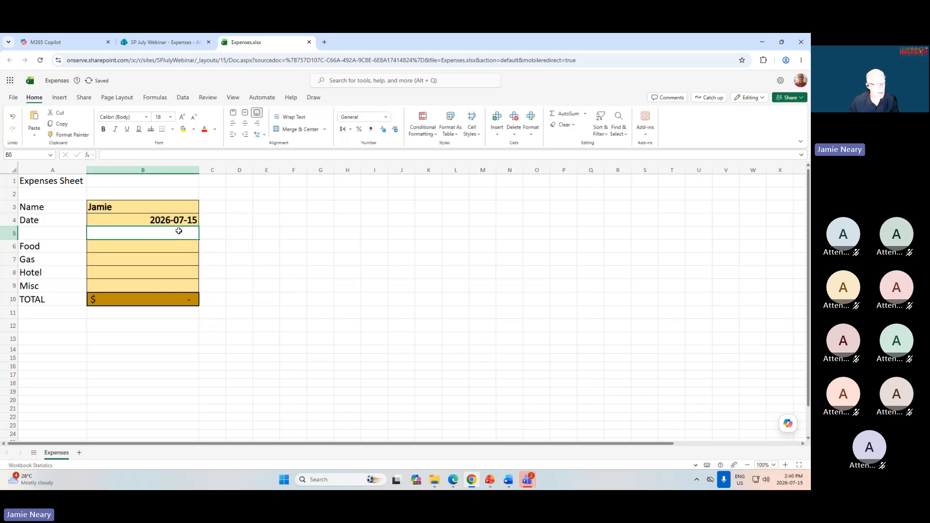
Fill in the expense amounts in B6:B9: Food 500, Gas 1500, Hotel 2500 and Misc 10000.
key(Return)
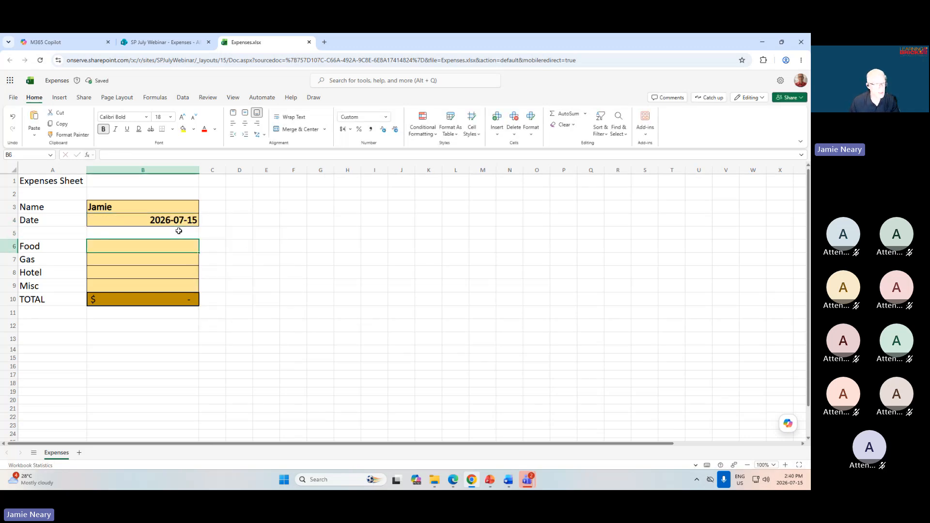
text(500)
key(Return)
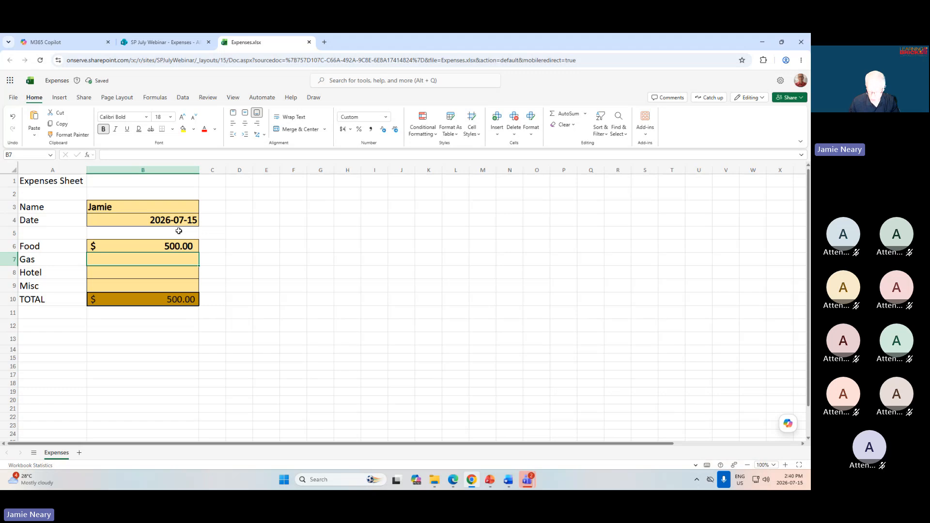
text(1500)
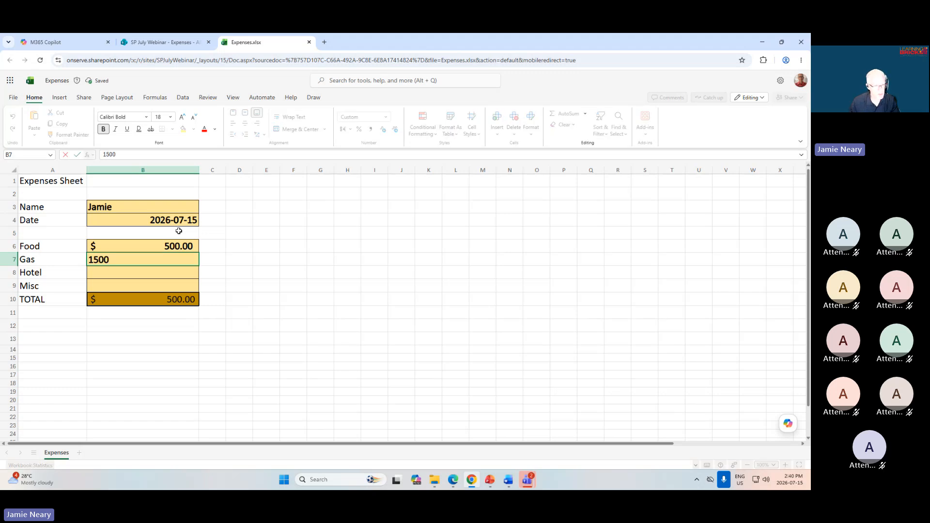
key(Return)
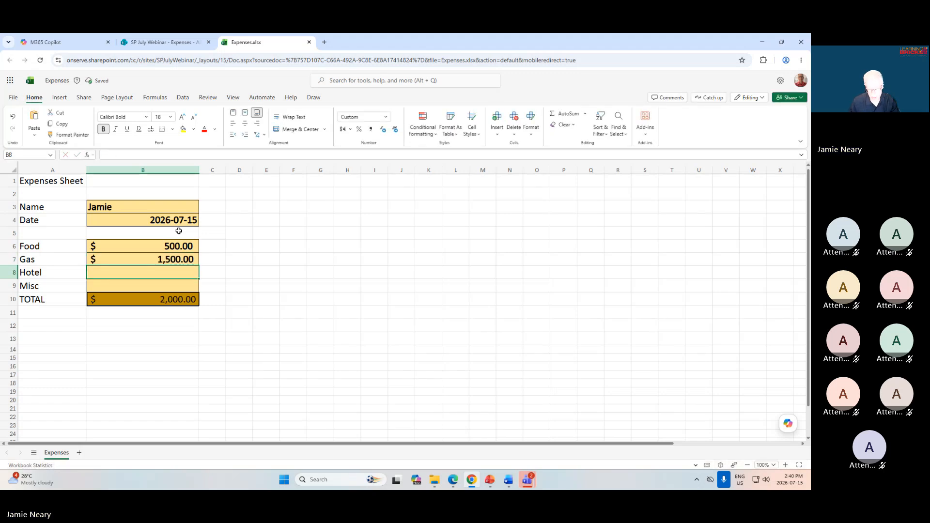
text(2500)
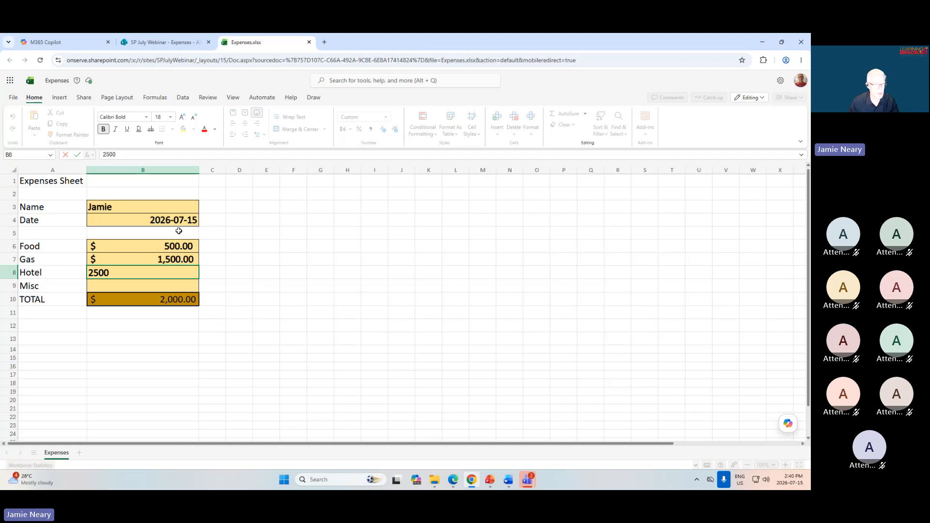
key(Return)
text(10000)
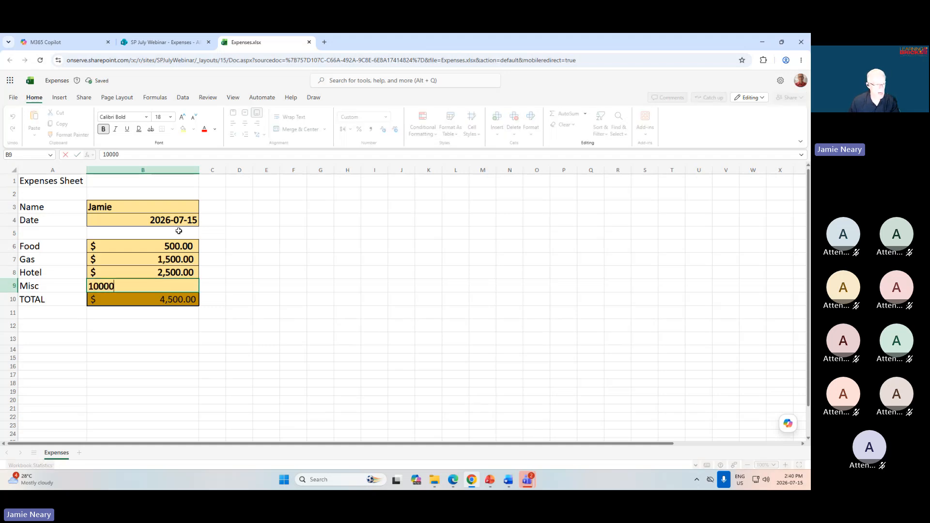
key(Return)
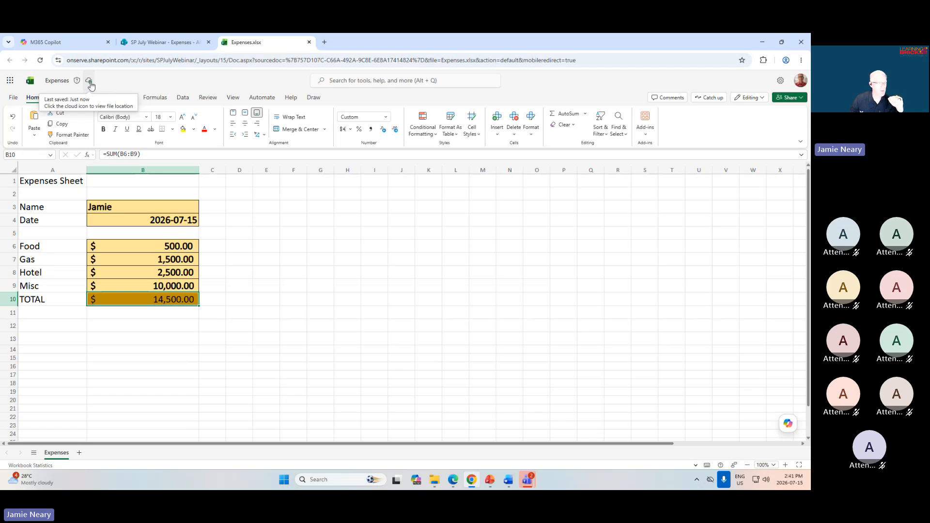
Close the workbook, reopen Expenses.xlsx from the Expenses library to check the saved entries, and close it again.
click(309, 42)
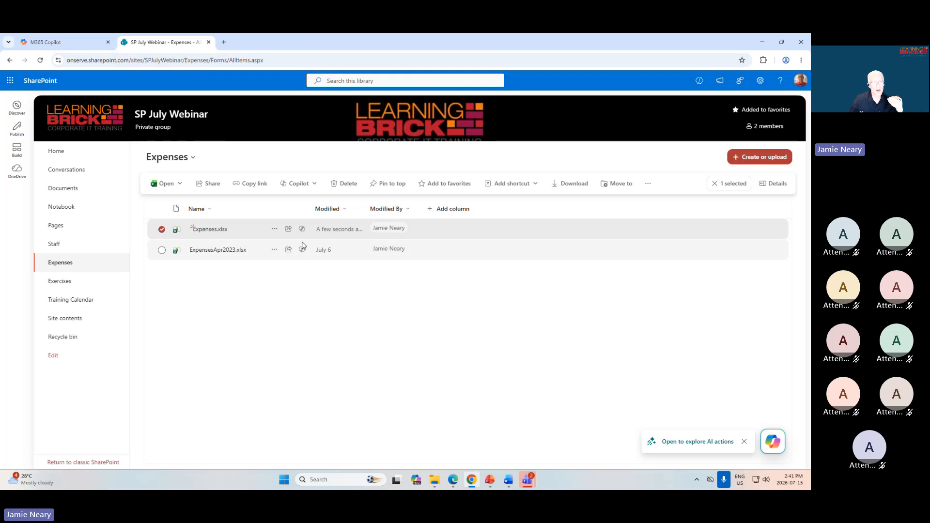
click(288, 313)
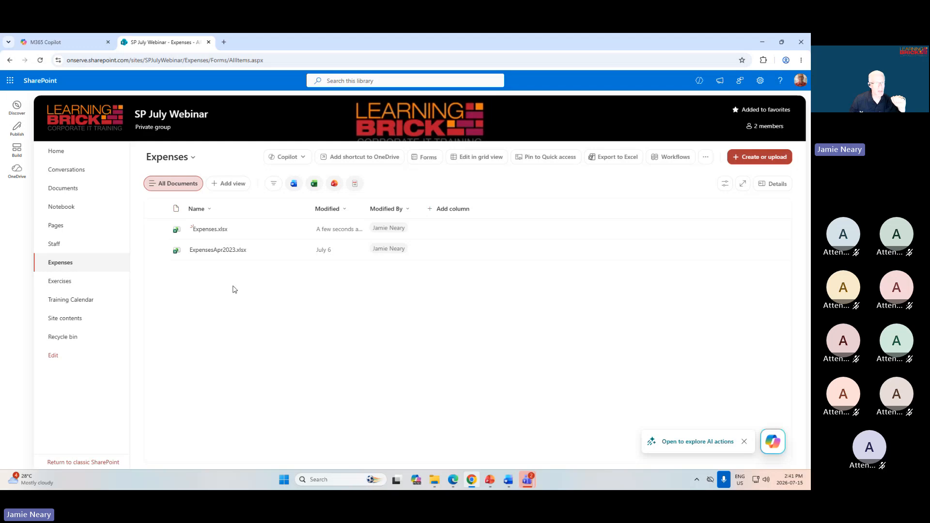
click(210, 230)
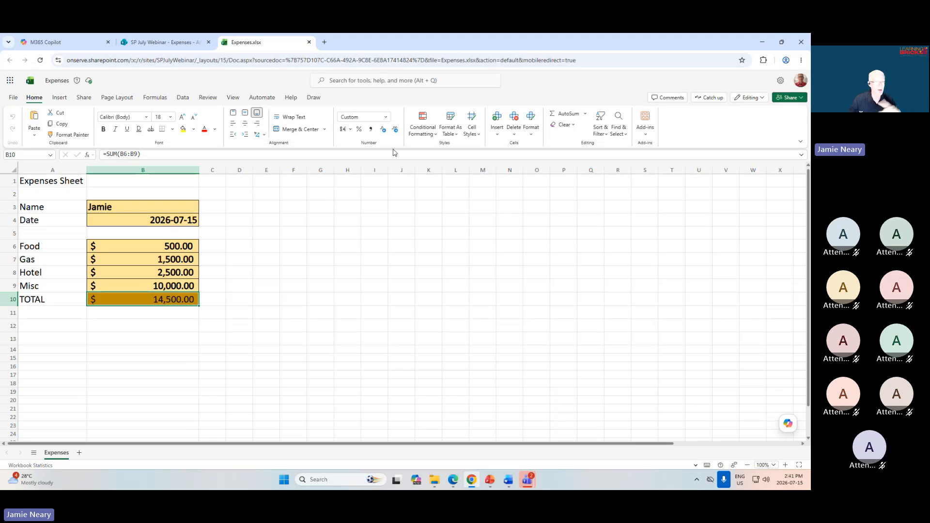
click(309, 43)
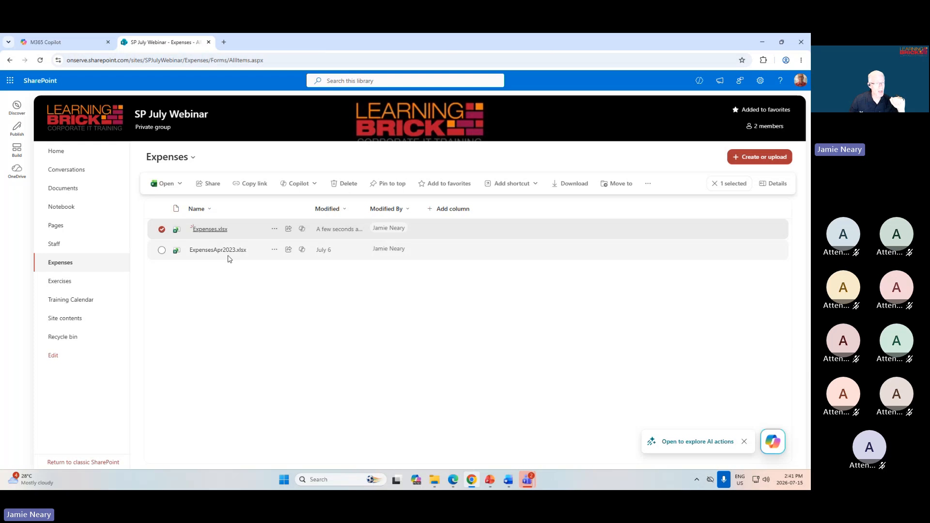
Open Expenses.xlsx from the Expenses library in the Excel desktop app and dismiss the AutoSave notice.
click(180, 187)
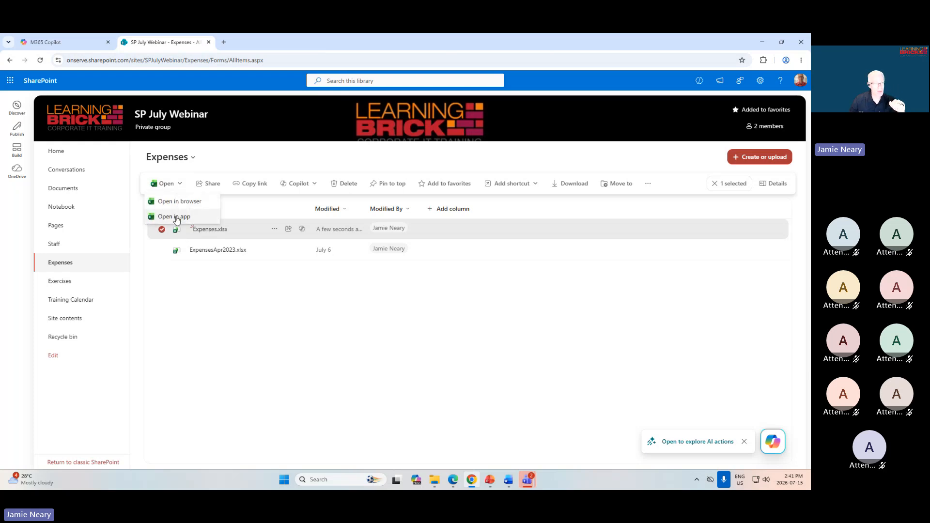
click(176, 216)
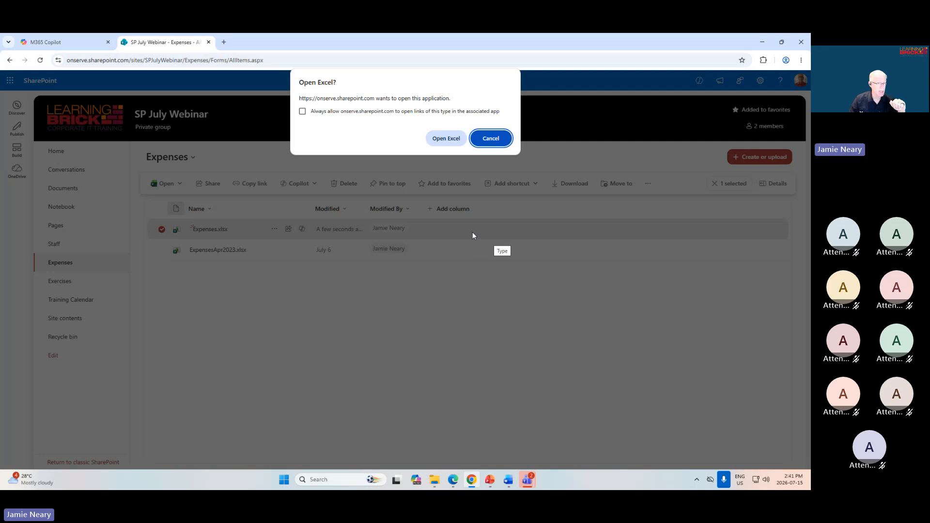
click(443, 140)
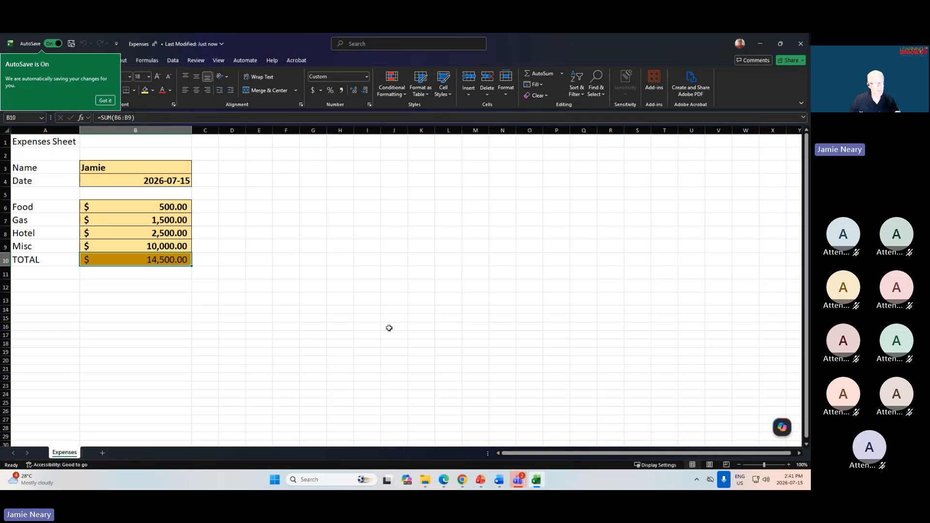
click(102, 101)
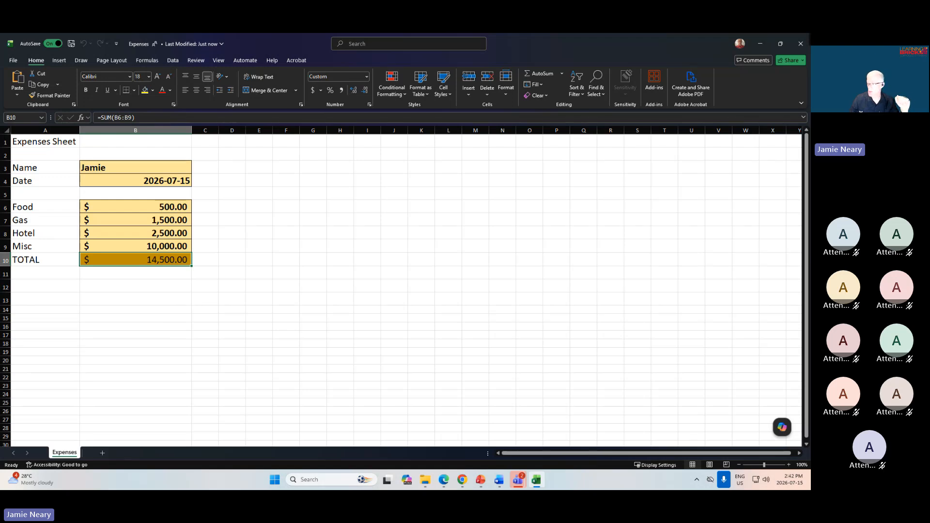
Switch to the PowerPoint slide show and advance past the Using Document Libraries slide.
key(alt+Tab)
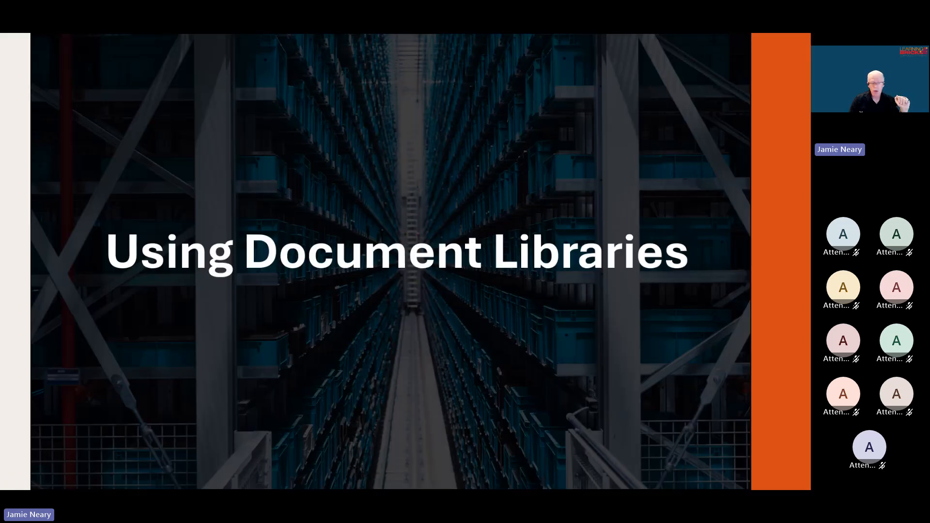
click(370, 320)
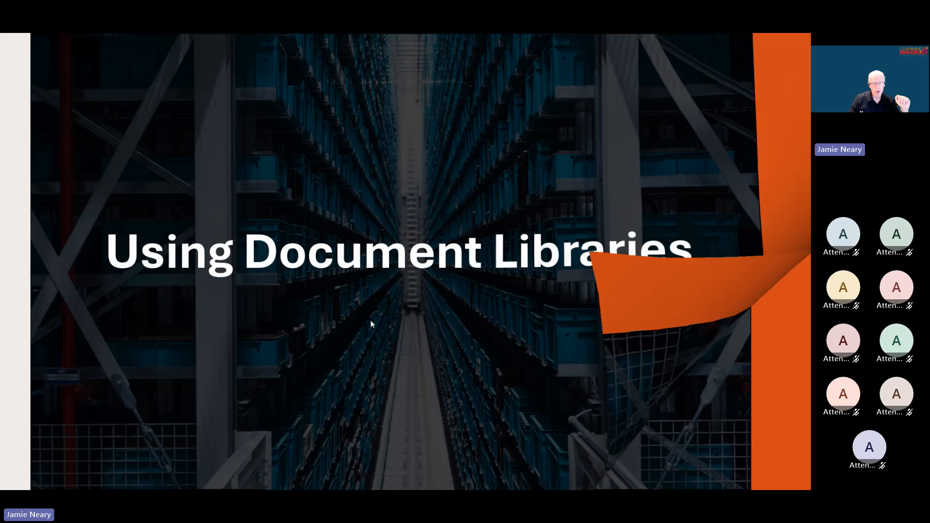
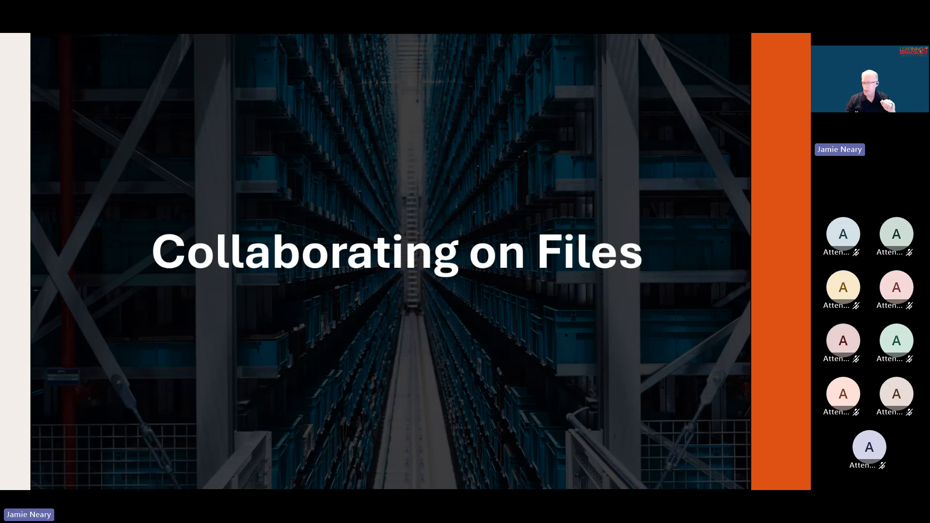
Switch to the Edge session, open Expenses.xlsx from the Expenses library, check who else is editing, and select date cell B4.
key(alt+Tab)
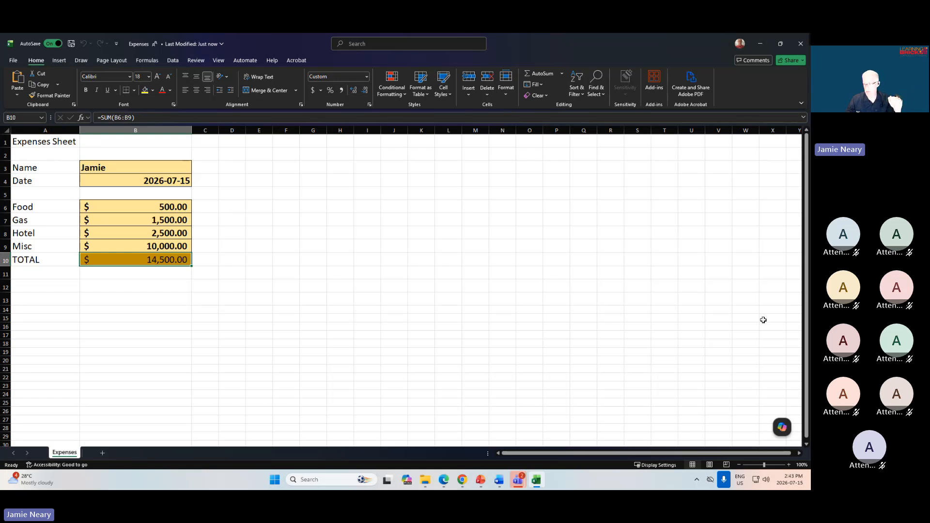
key(alt+Tab)
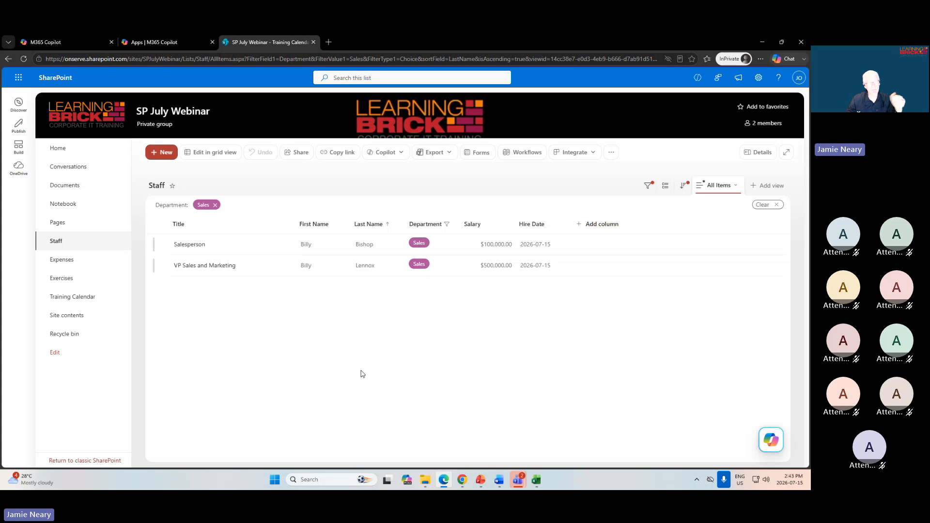
click(62, 260)
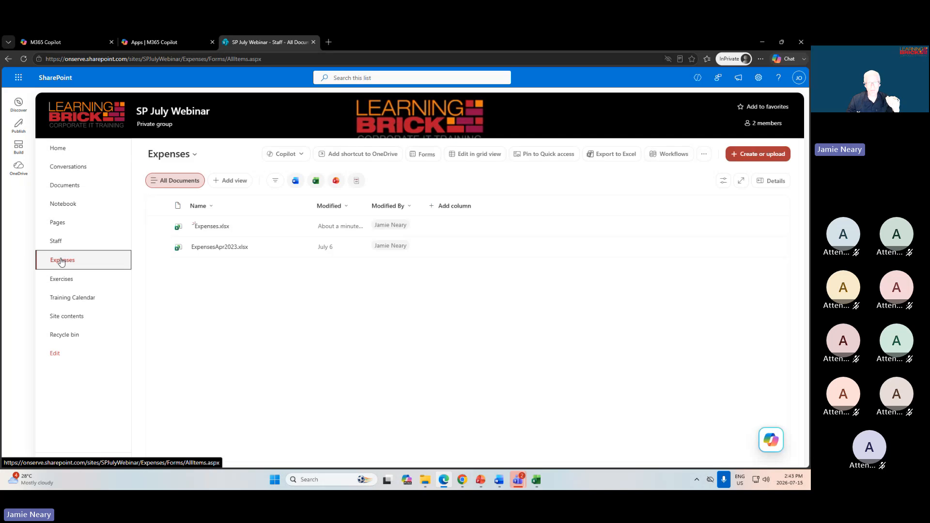
click(212, 228)
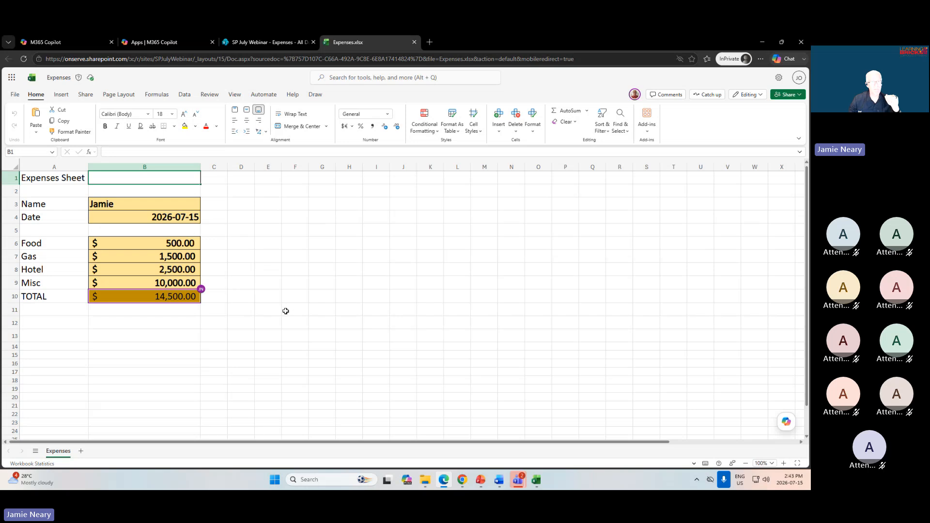
click(635, 95)
click(147, 218)
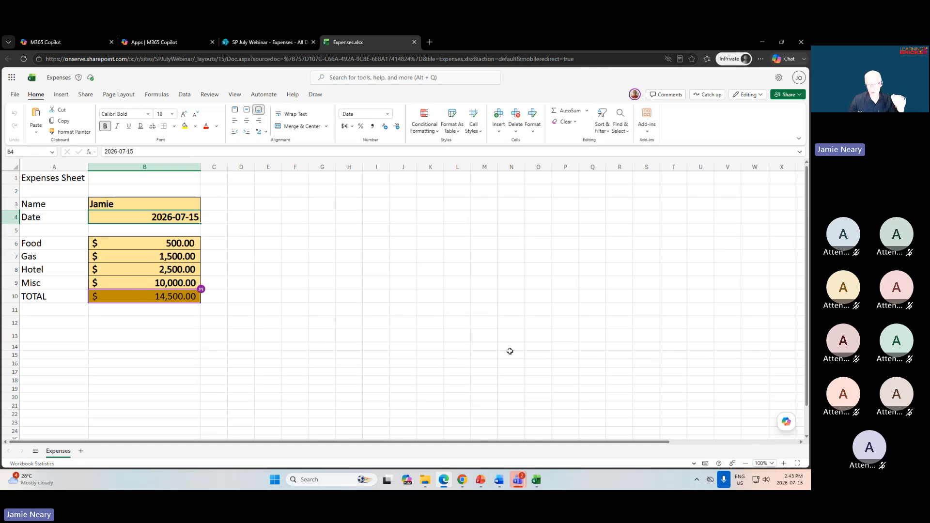
Switch to desktop Excel, check the co-author's presence, and arrange its window side by side with the Edge copy of Expenses.xlsx.
click(537, 481)
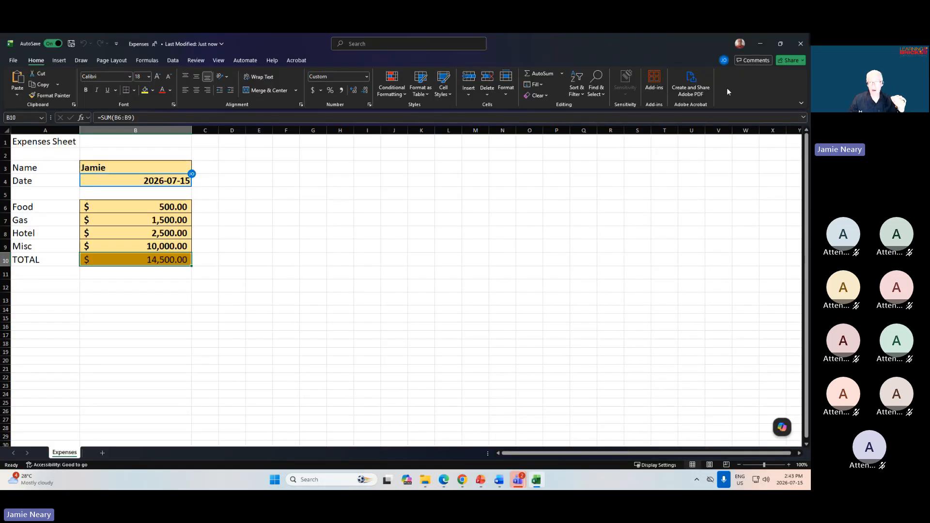
mouse_move(724, 63)
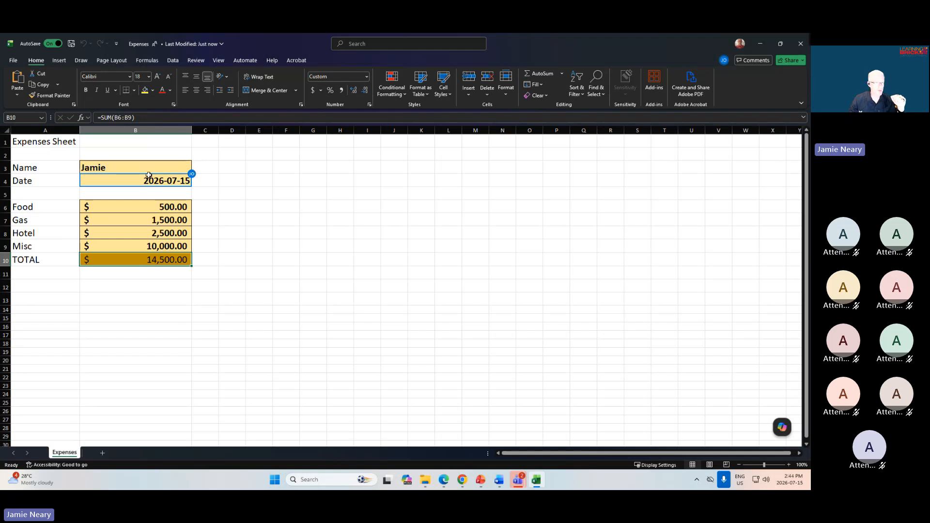
mouse_move(194, 176)
drag(532, 40, 802, 207)
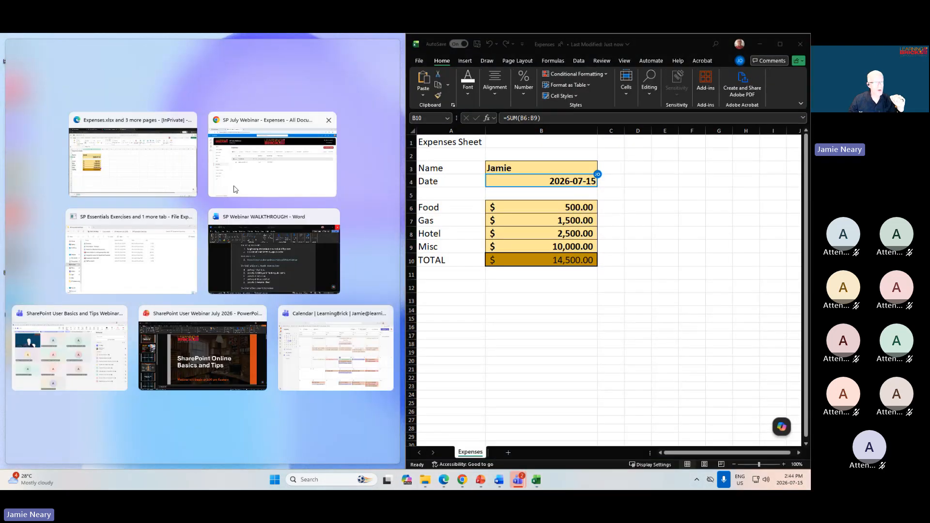
click(130, 175)
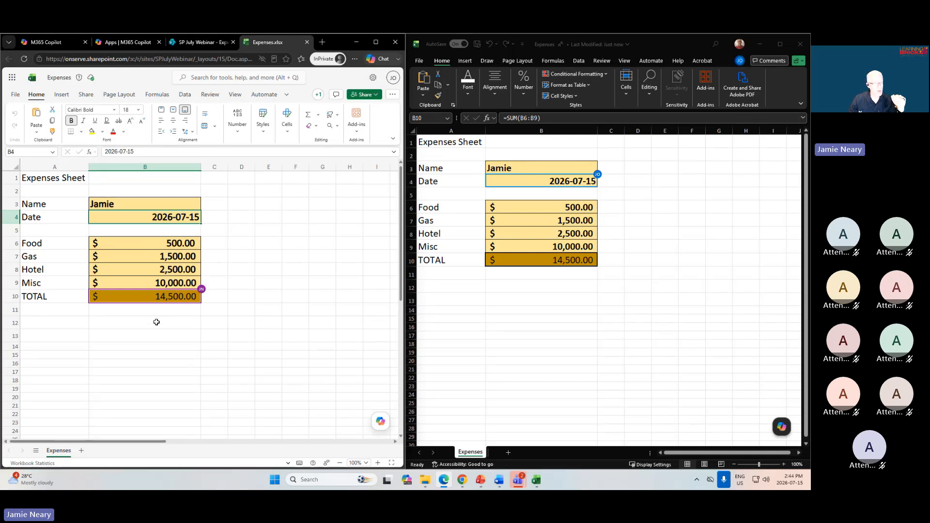
Set the Misc amount in B9 to 1000 in the online copy of Expenses.xlsx.
click(163, 284)
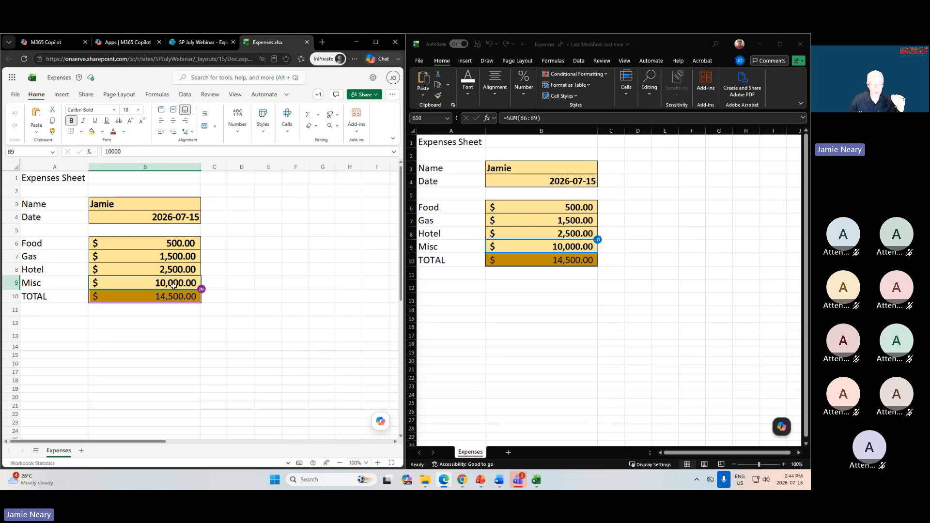
text(1000)
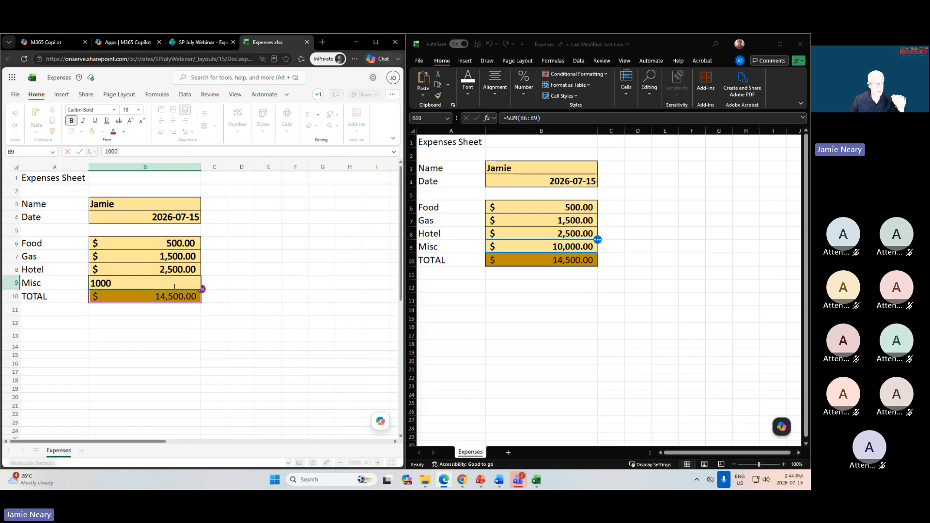
key(Return)
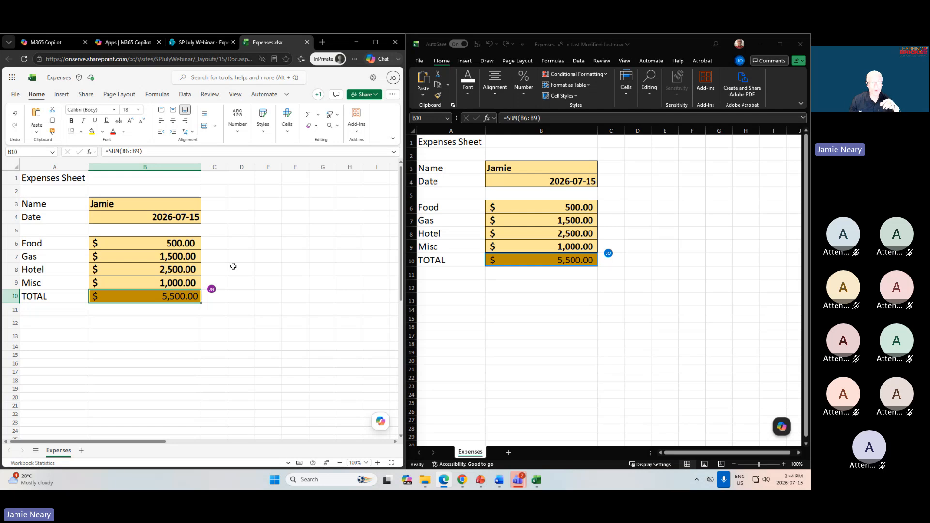
Close the desktop Excel copy of Expenses.xlsx and maximize the Edge window.
click(657, 42)
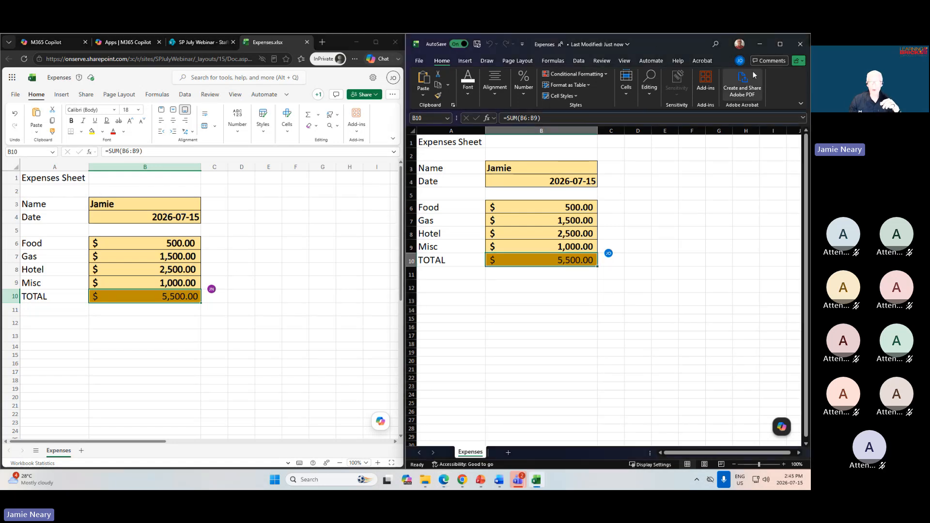
click(775, 44)
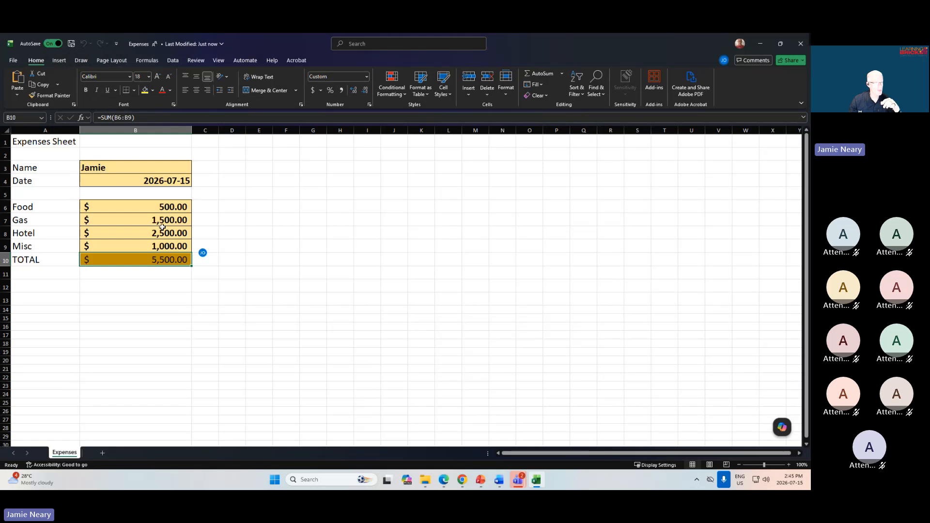
click(798, 44)
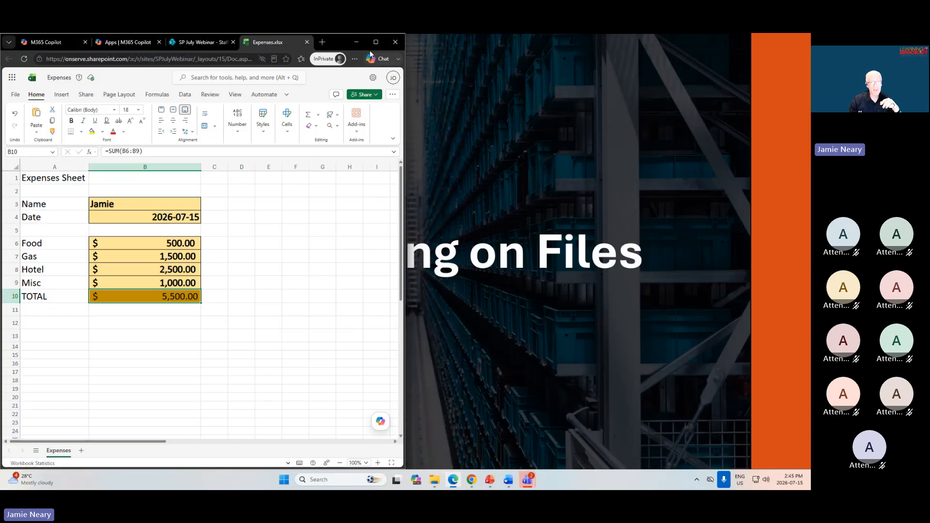
click(376, 42)
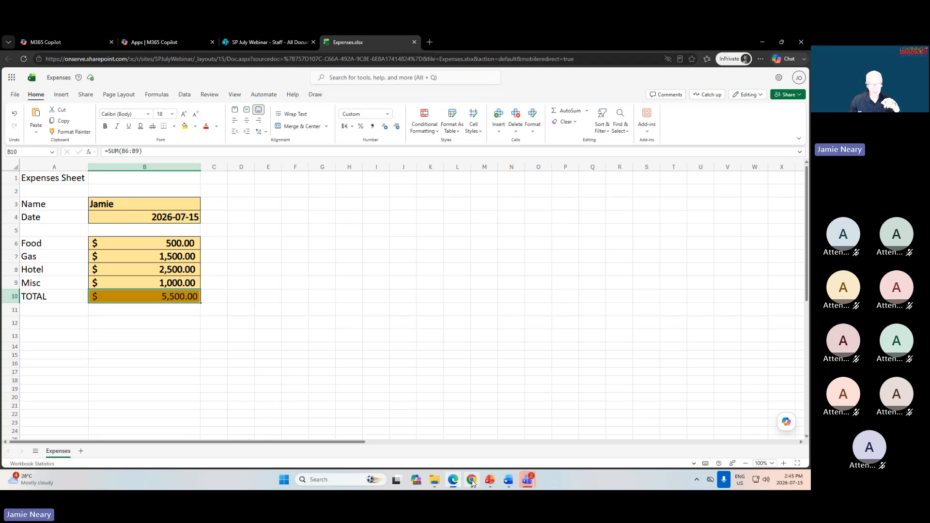
Switch to the Expenses library in Chrome and check out ExpensesApr2023.xlsx.
mouse_move(471, 479)
click(495, 436)
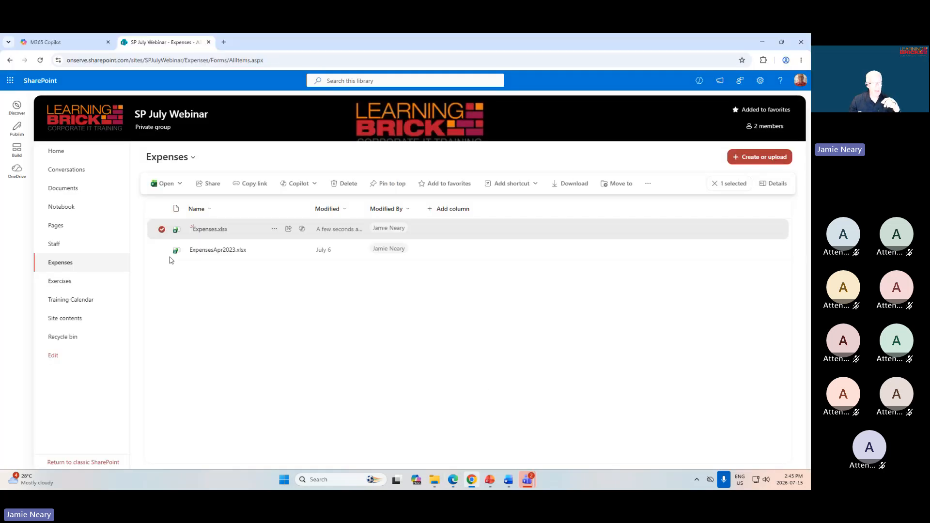
click(162, 229)
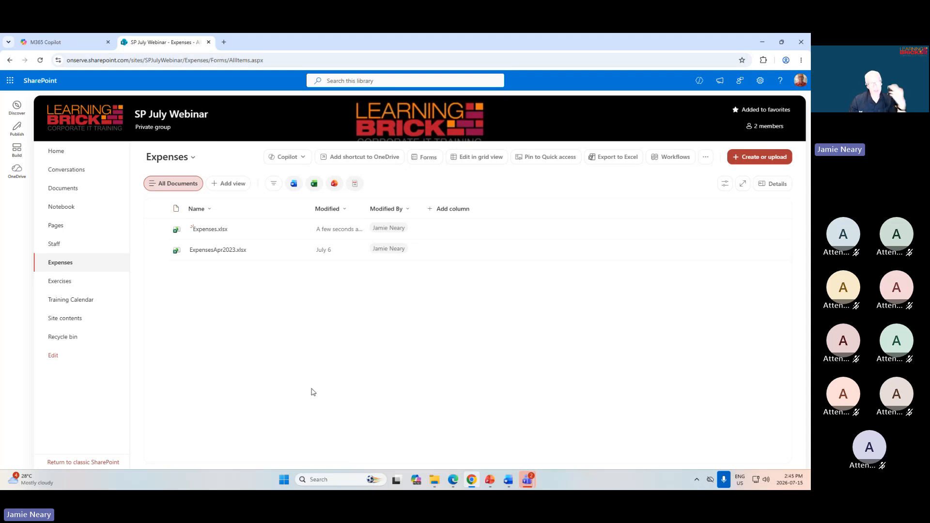
click(162, 250)
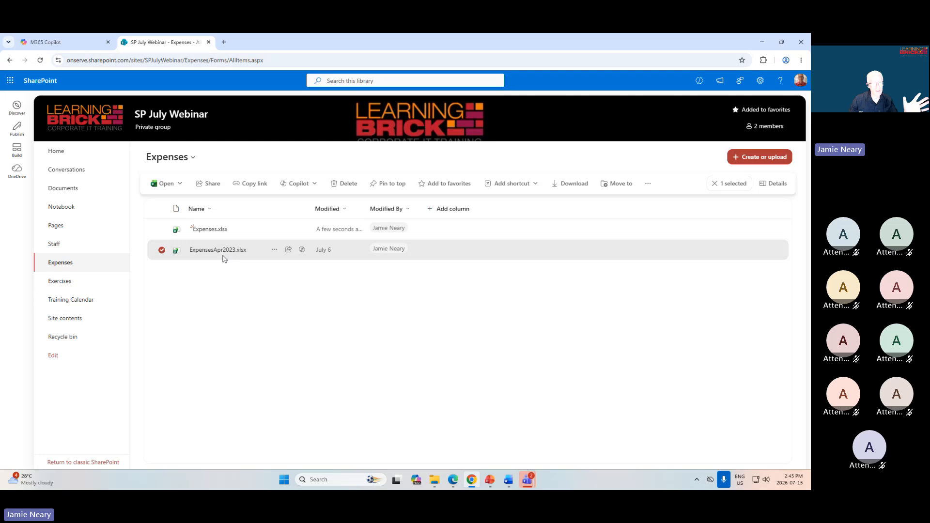
click(274, 251)
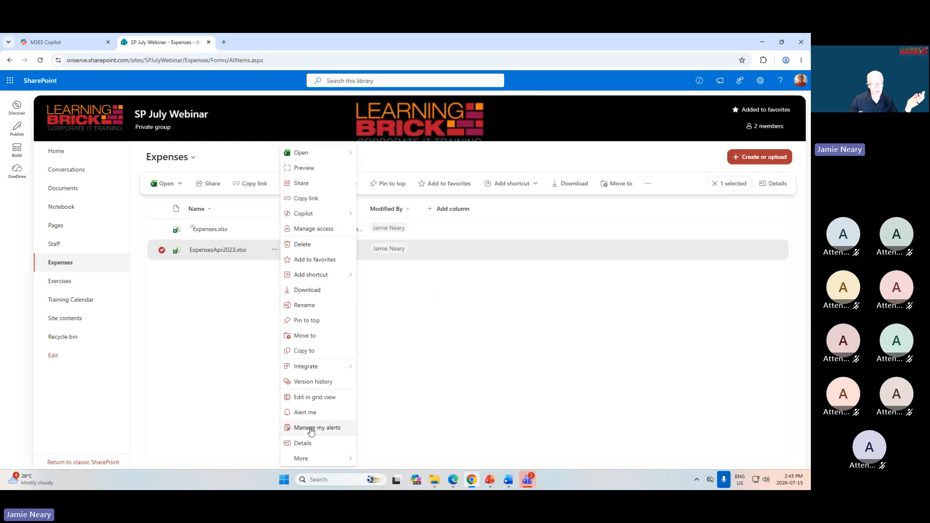
mouse_move(301, 460)
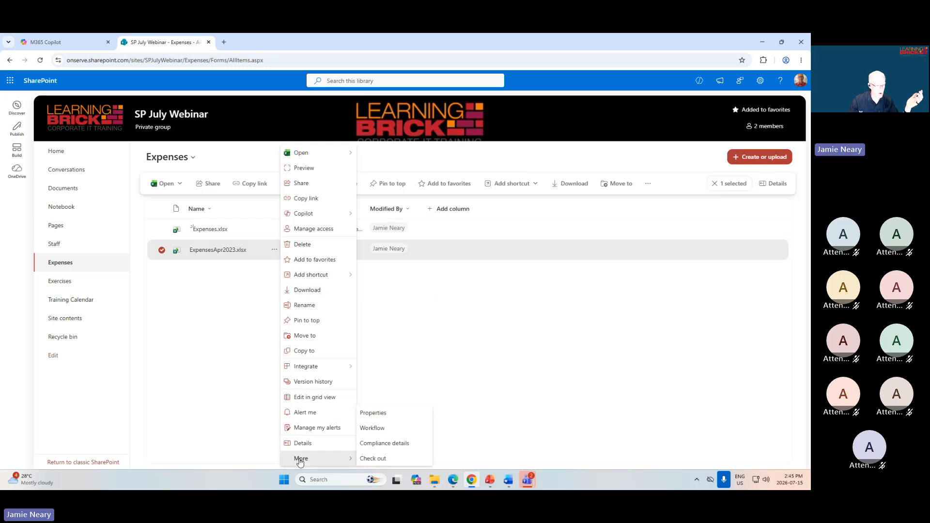
click(379, 460)
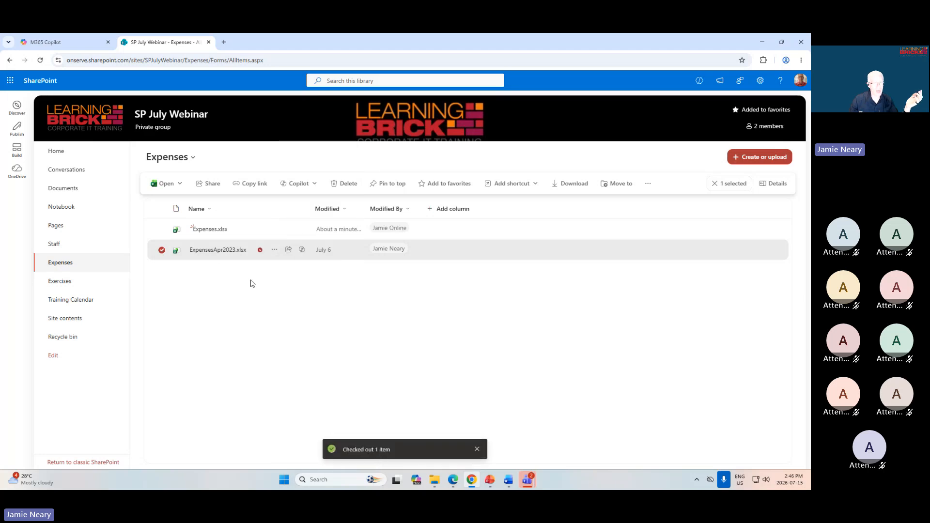
mouse_move(262, 256)
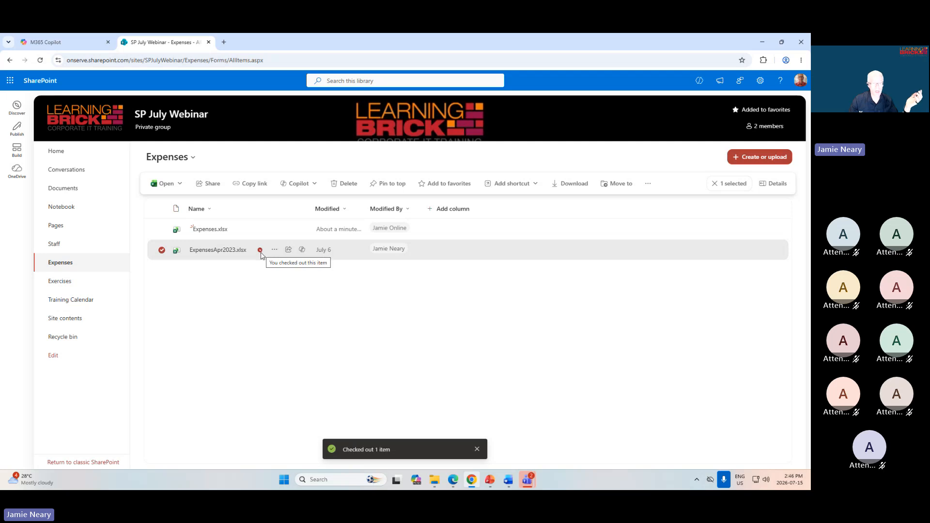
In Edge, close Expenses.xlsx, refresh the Expenses library, and inspect the check-out indicator on ExpensesApr2023.xlsx.
click(450, 484)
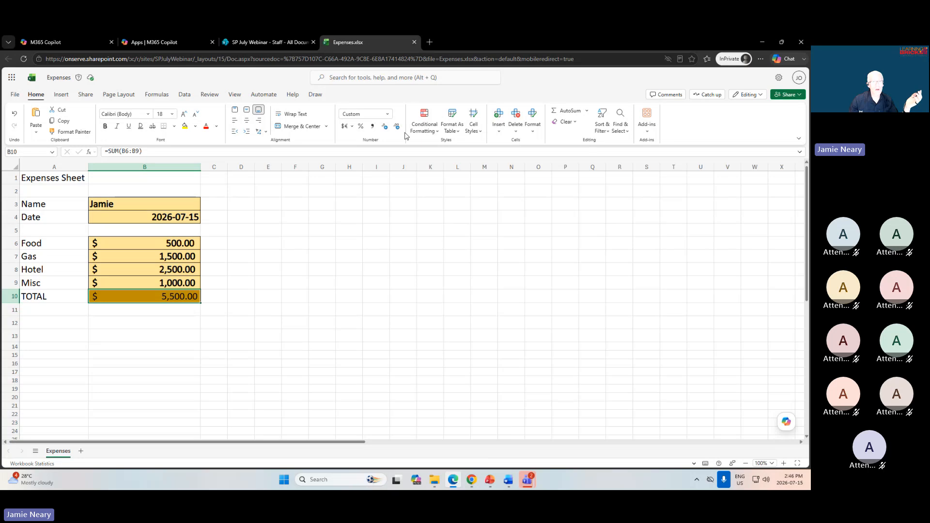
click(414, 42)
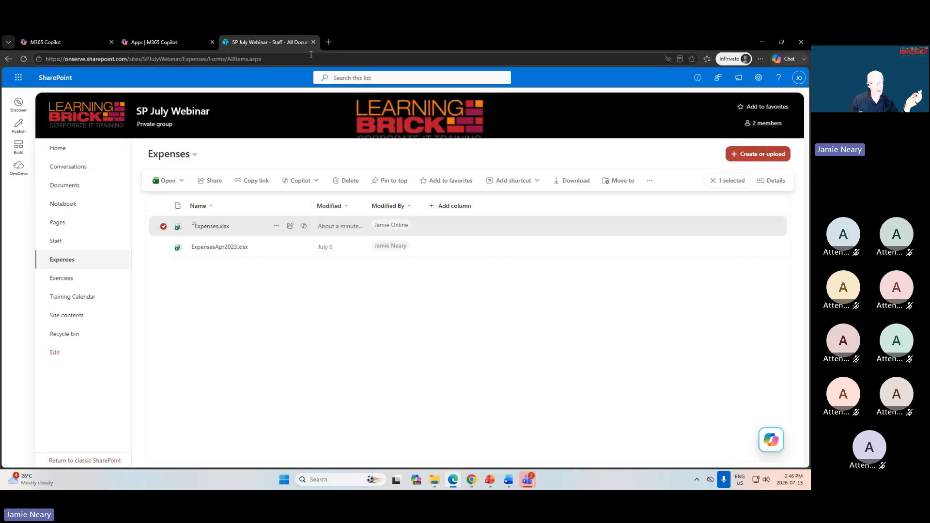
click(164, 227)
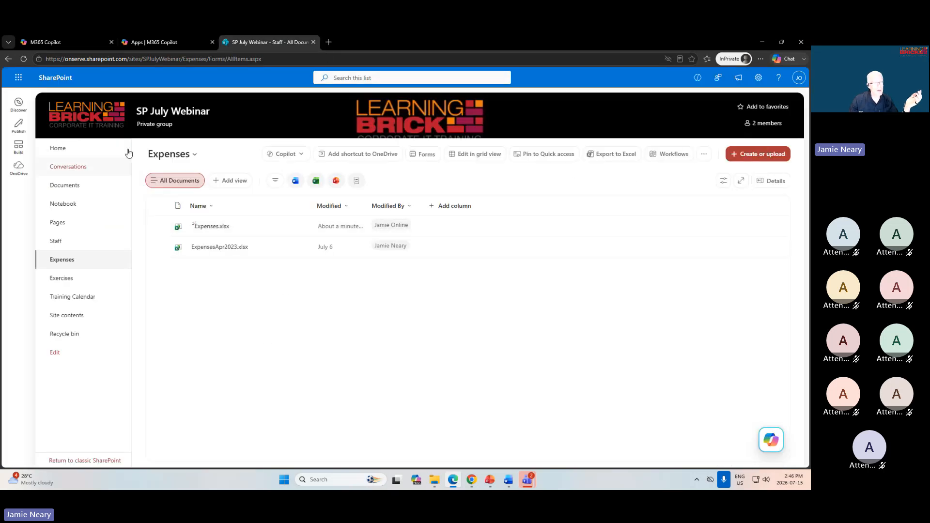
click(24, 58)
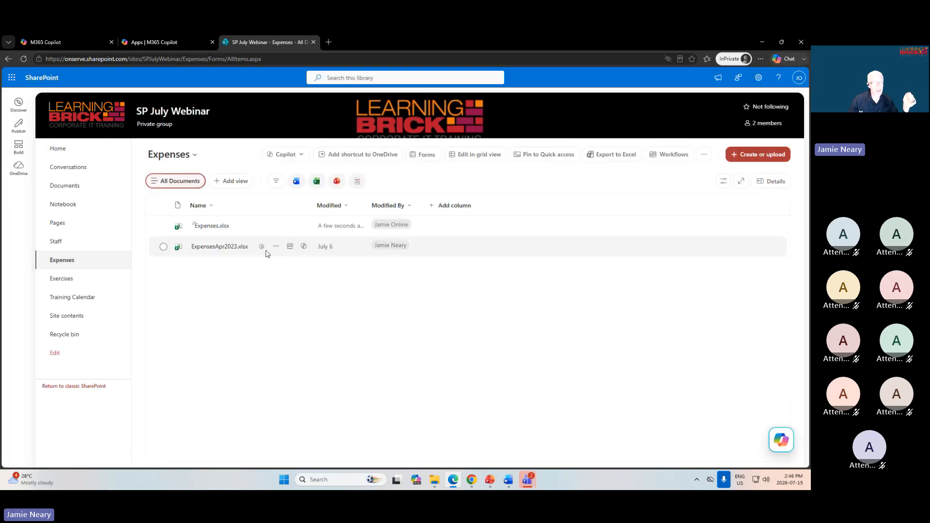
mouse_move(262, 248)
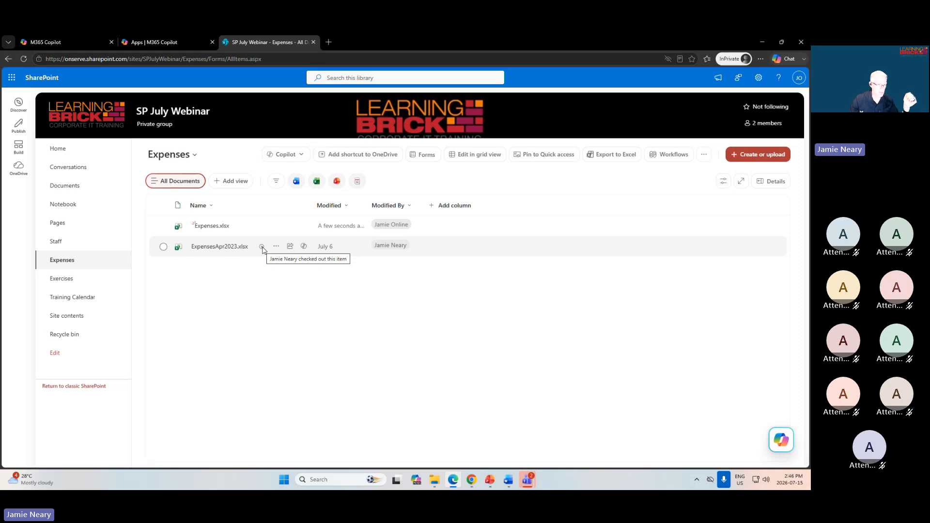
Open ExpensesApr2023.xlsx in Edge to examine its editing status, then close it and deselect it in the library.
click(225, 249)
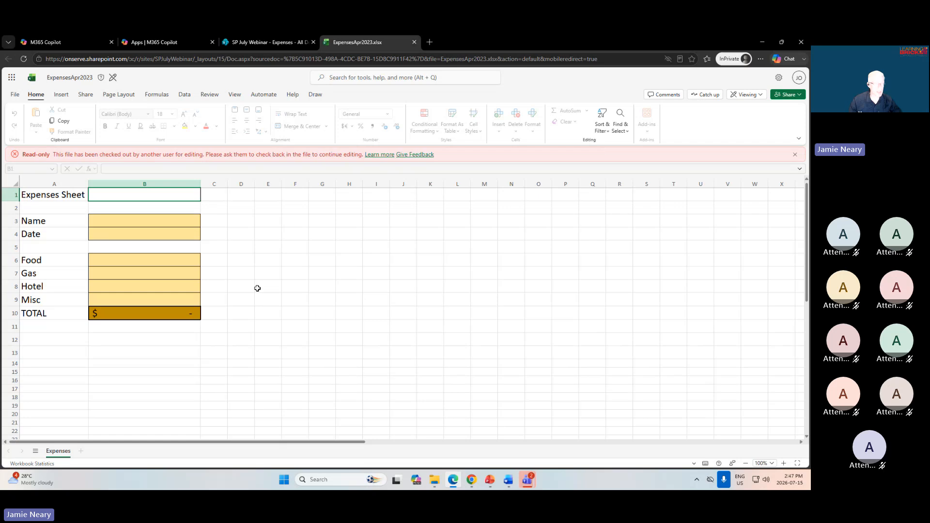
click(414, 42)
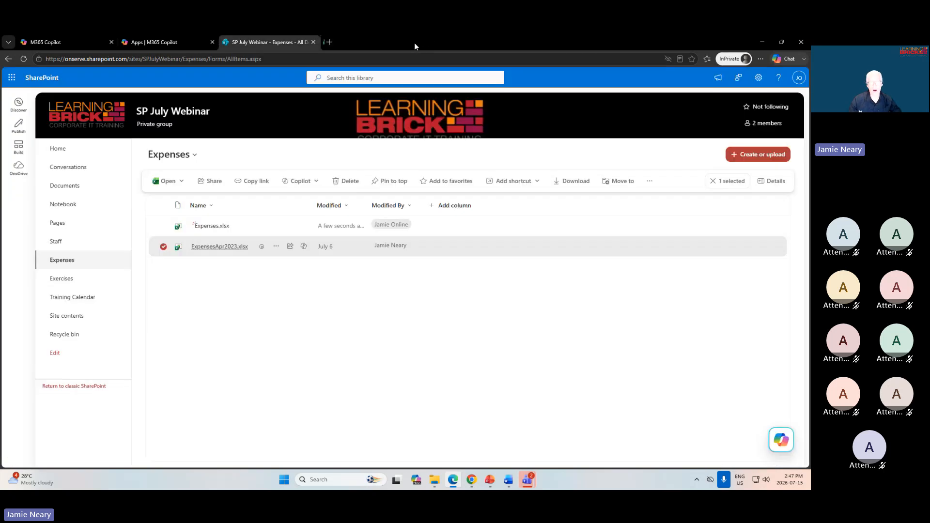
click(237, 342)
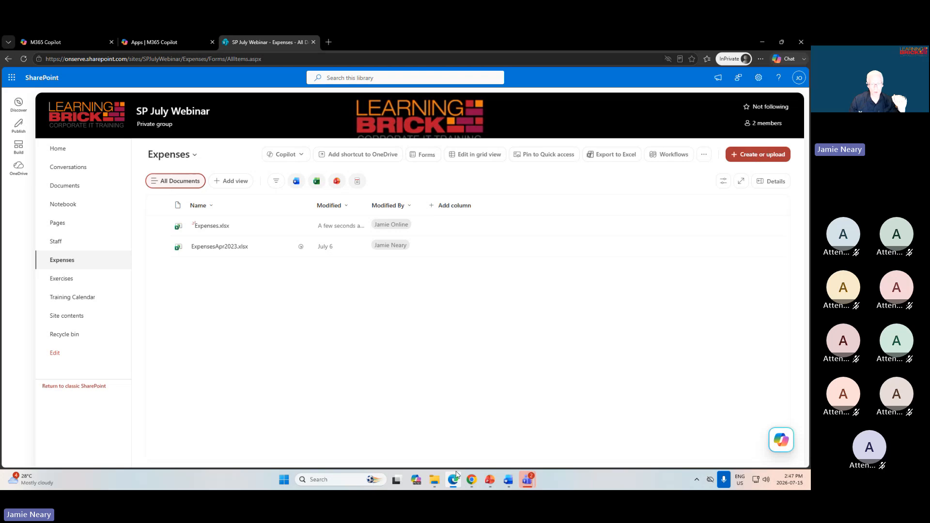
Upload Final Project - Products.xlsx from the SP Essentials Exercises folder to the Expenses library.
click(435, 481)
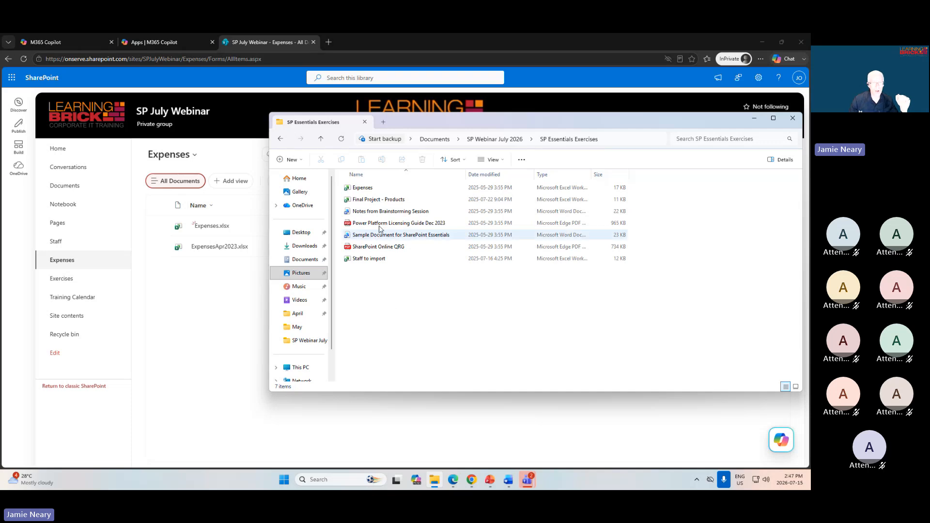
click(380, 202)
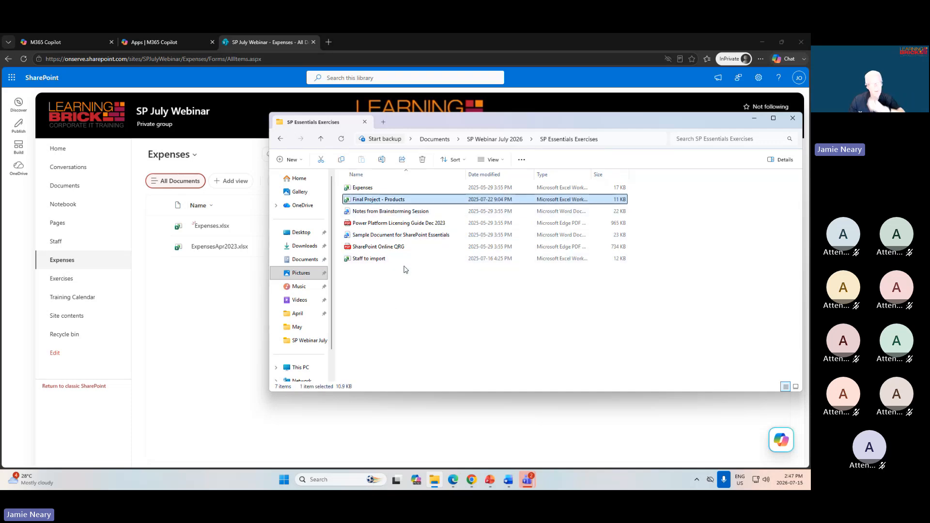
drag(381, 200, 227, 316)
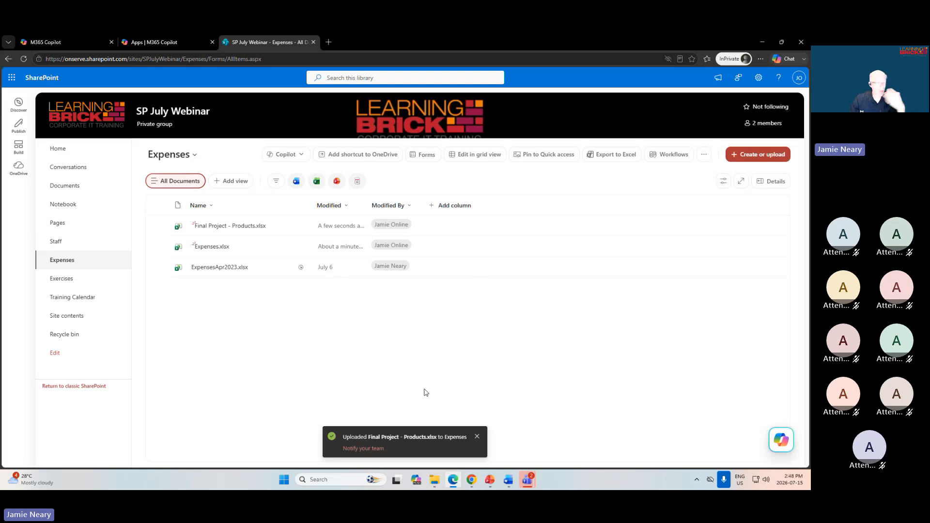
Switch to Chrome and check in ExpensesApr2023.xlsx with the comment "Done with changes", then deselect the file.
click(472, 481)
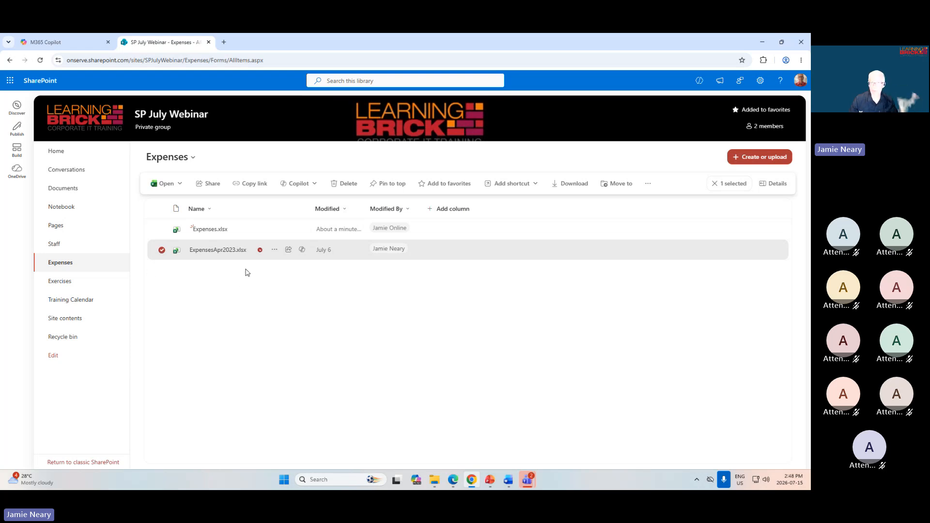
click(275, 250)
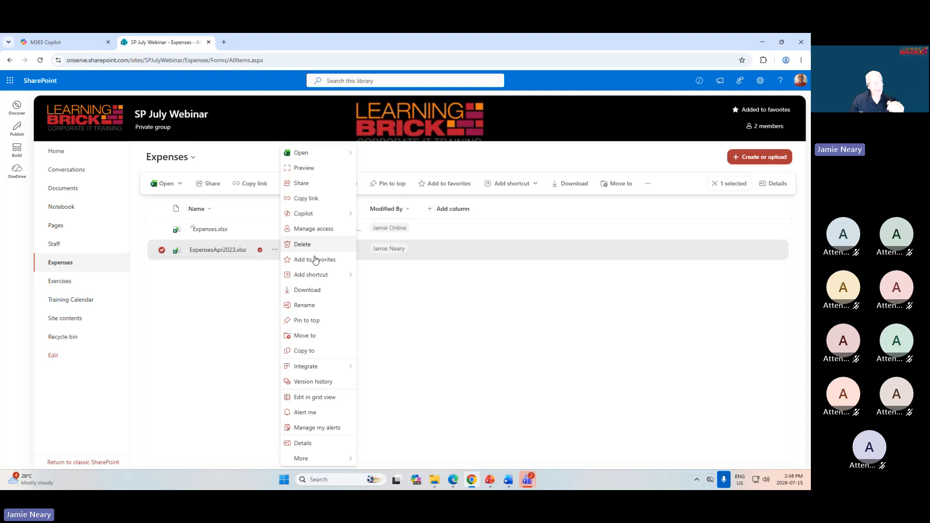
mouse_move(306, 460)
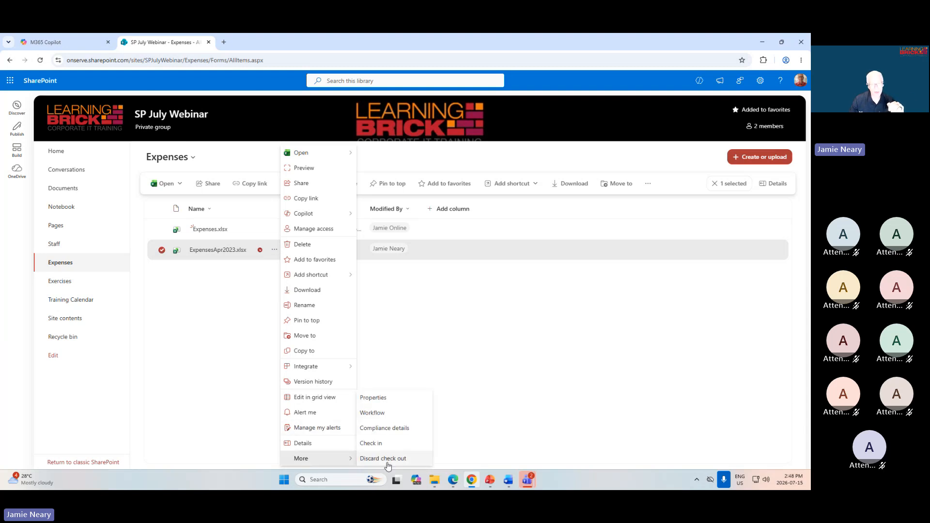
click(383, 444)
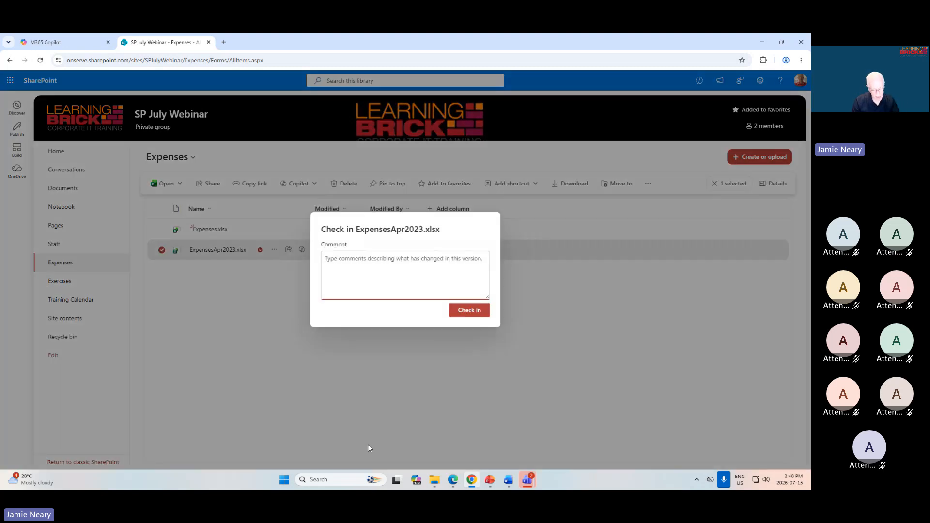
text(Done with changes)
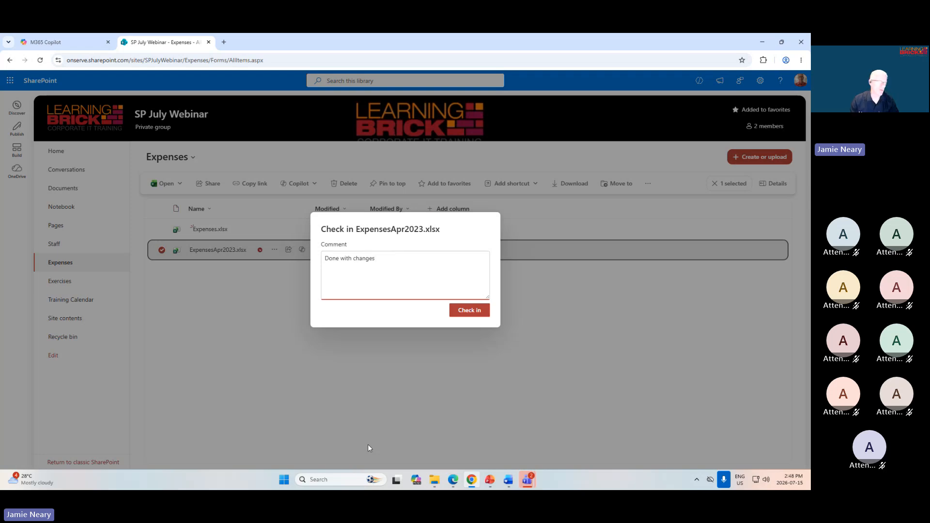
click(469, 313)
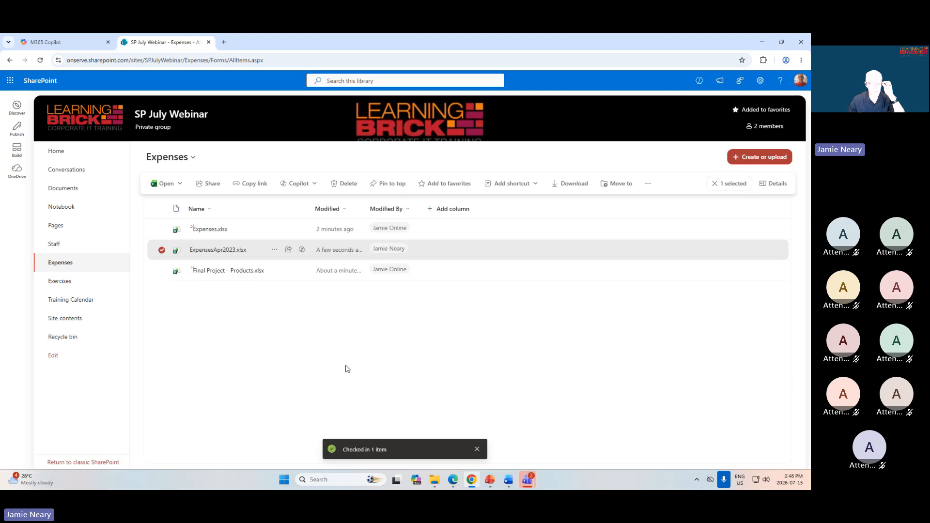
click(238, 377)
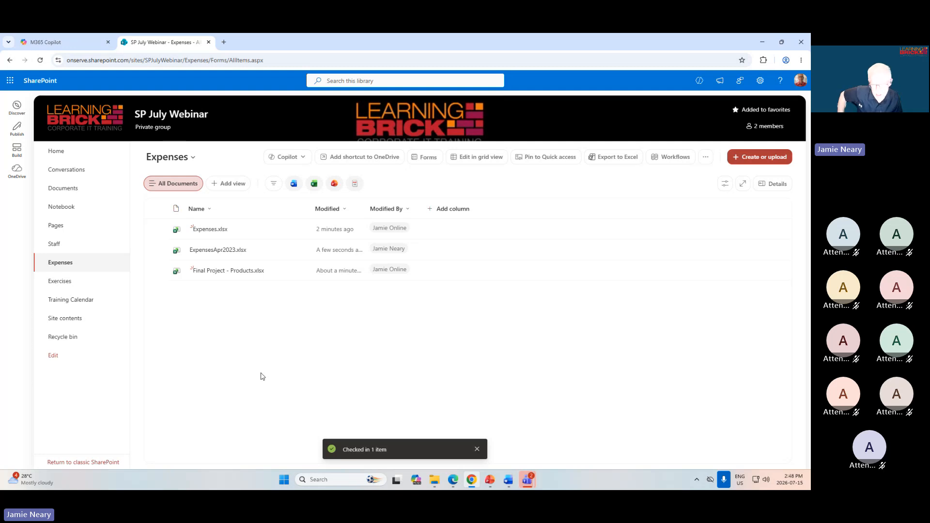
Look through the Staff list and the Documents and Exercises libraries, and show the view options of Exercises.
click(55, 248)
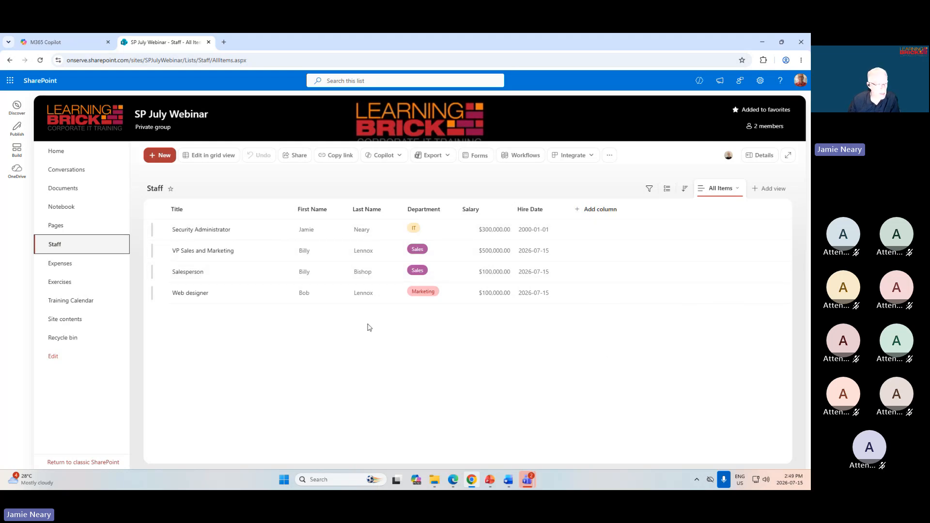
click(63, 189)
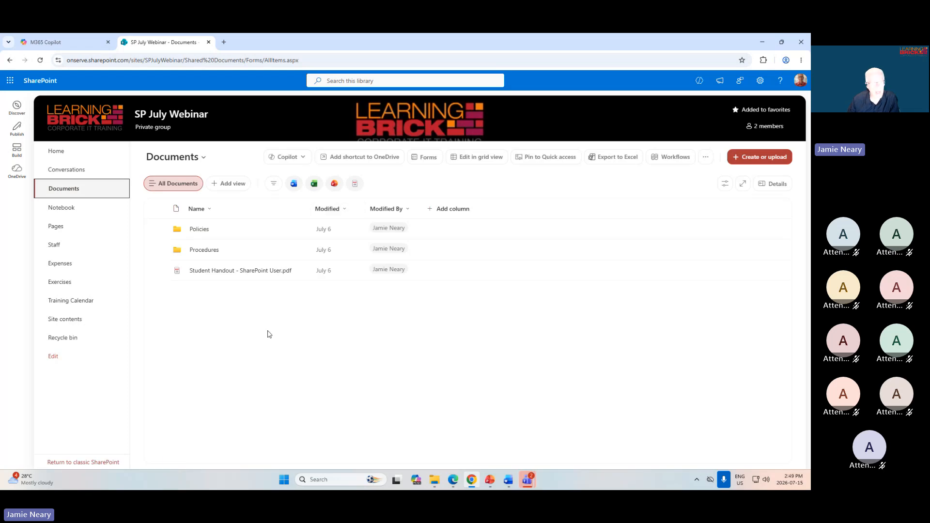
click(67, 286)
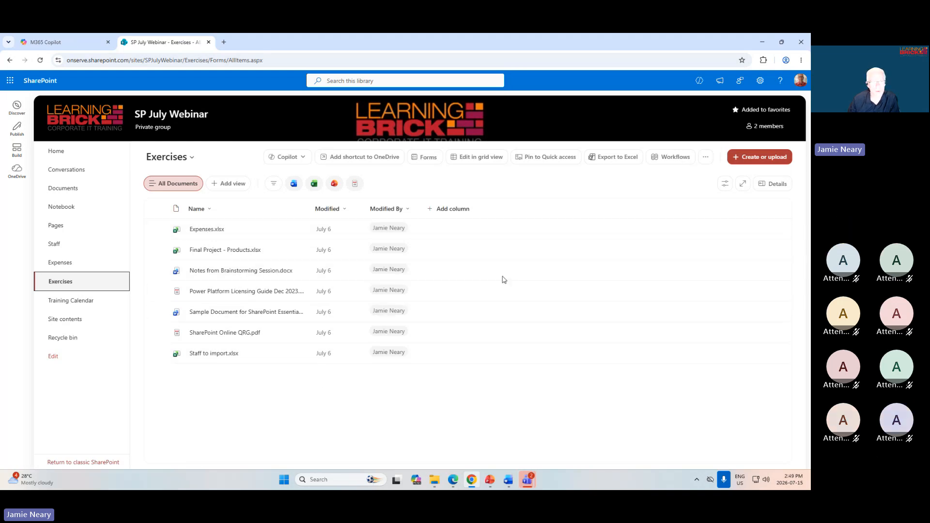
click(725, 185)
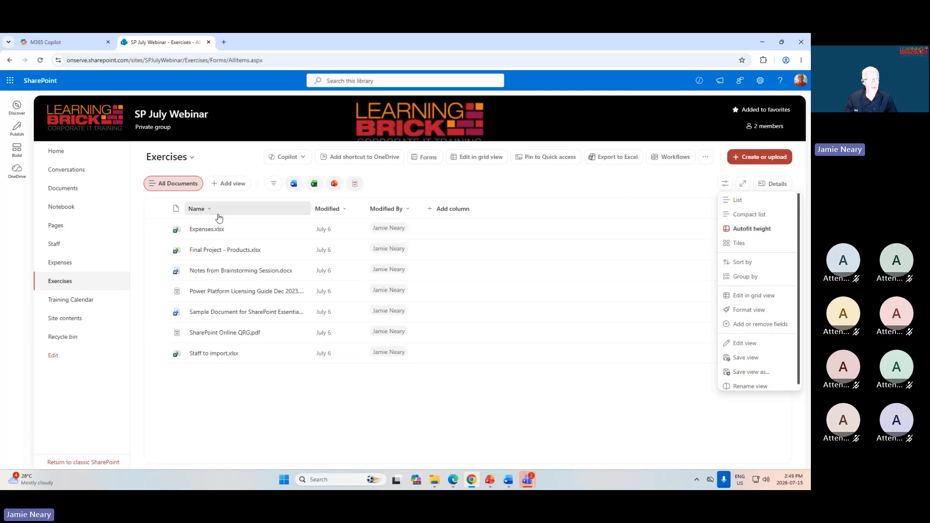
Filter the Exercises library to show only Word files, then close the filter settings.
click(274, 187)
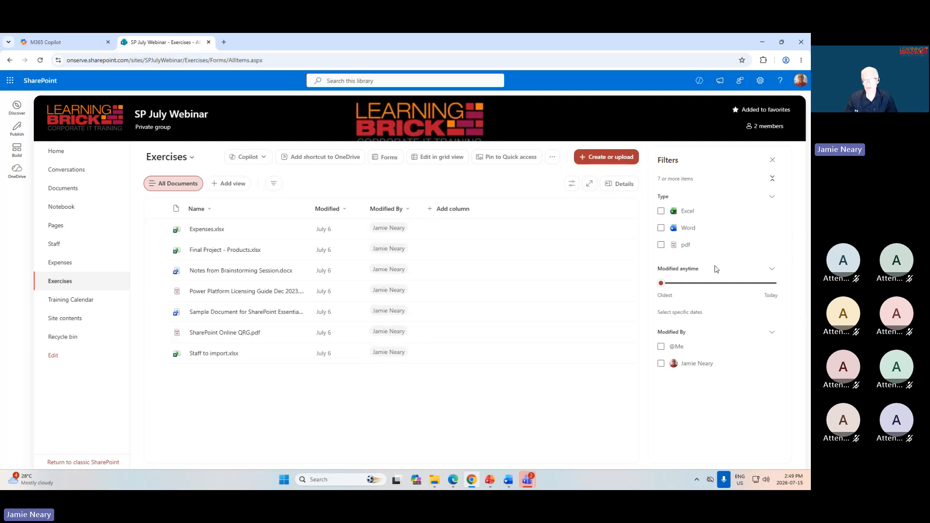
click(660, 230)
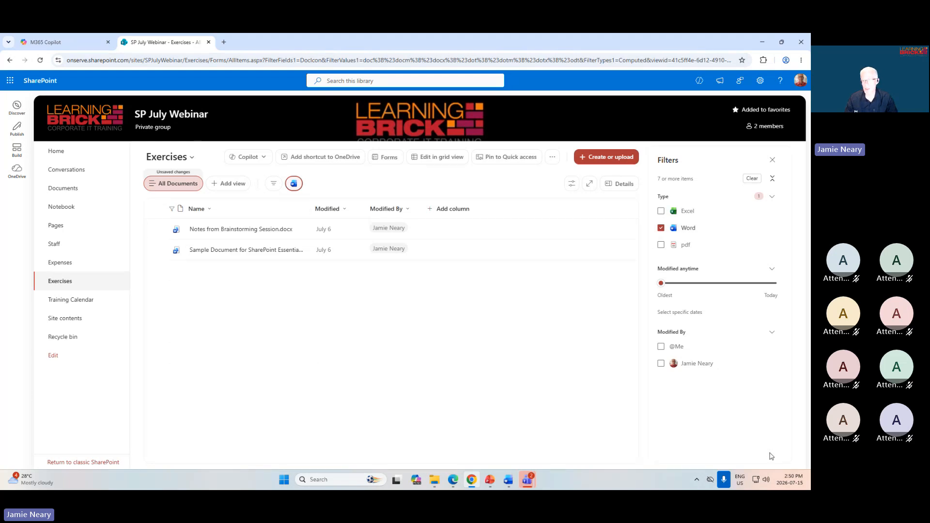
click(774, 162)
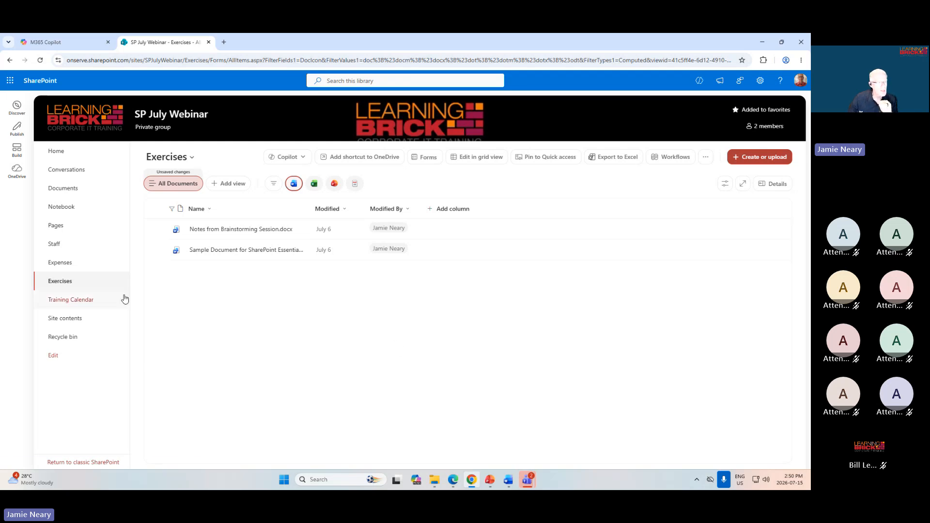
Examine the version history of Expenses.xlsx in the Expenses library and the actions offered for version 2.0, then close it.
click(68, 269)
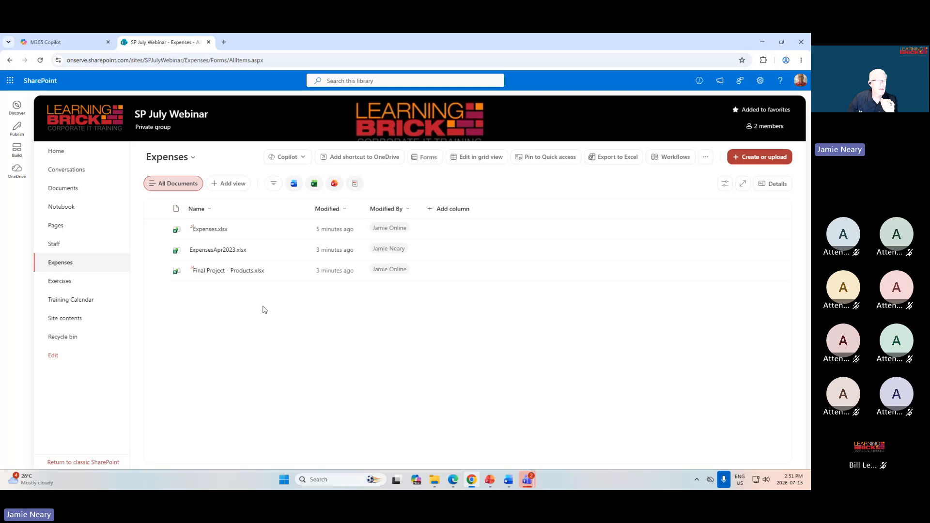
click(162, 230)
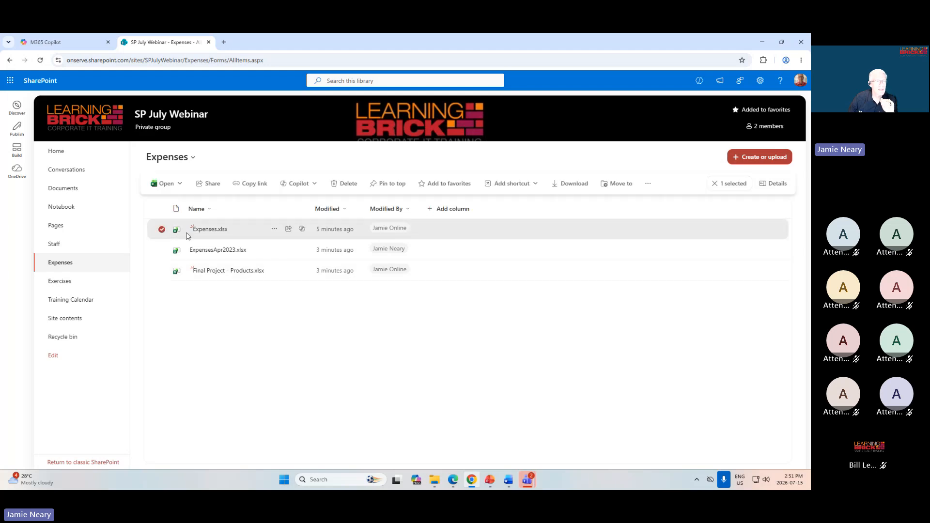
click(274, 231)
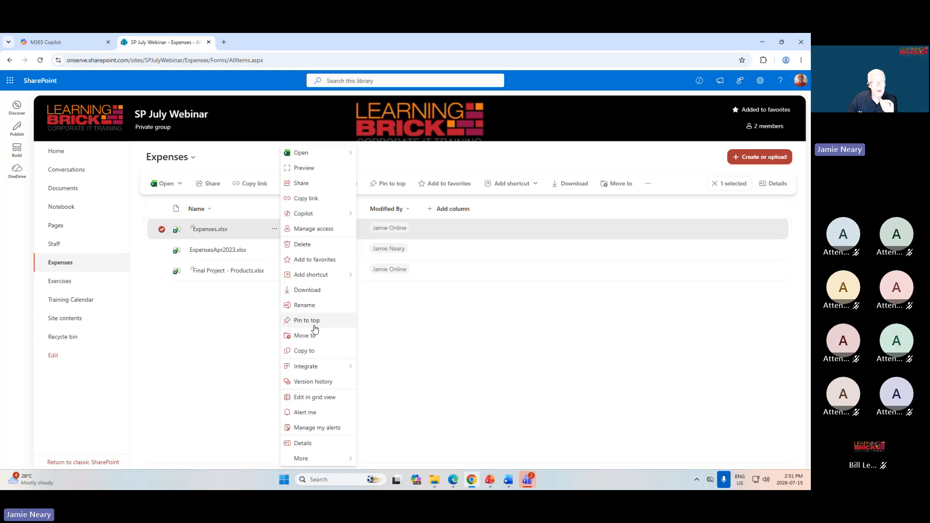
click(310, 384)
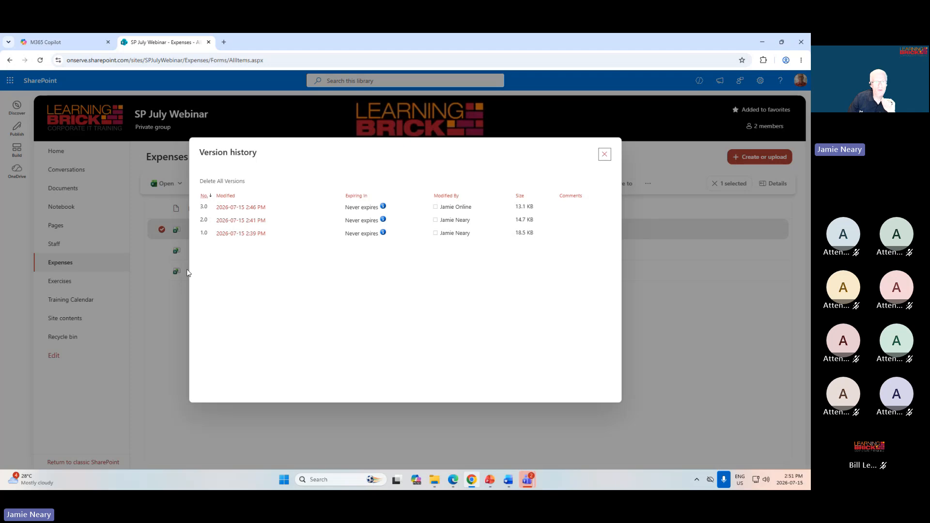
mouse_move(220, 234)
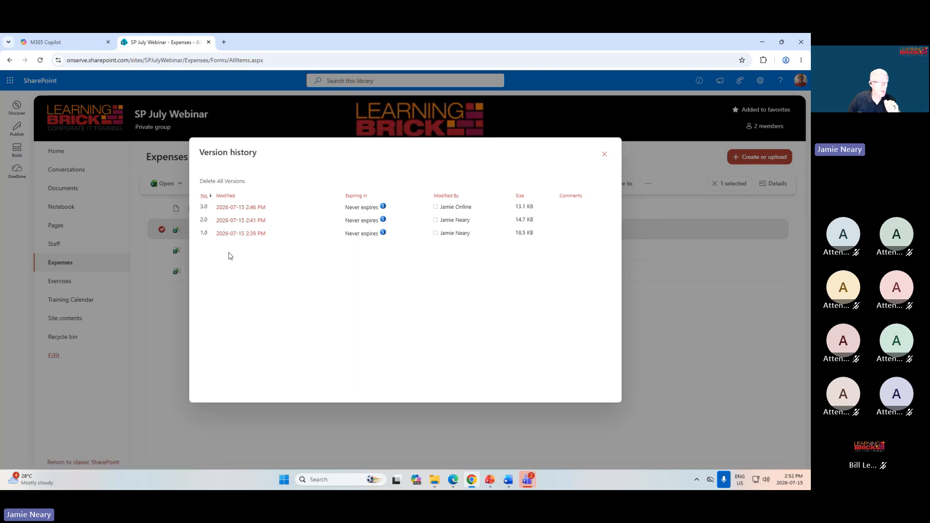
click(274, 222)
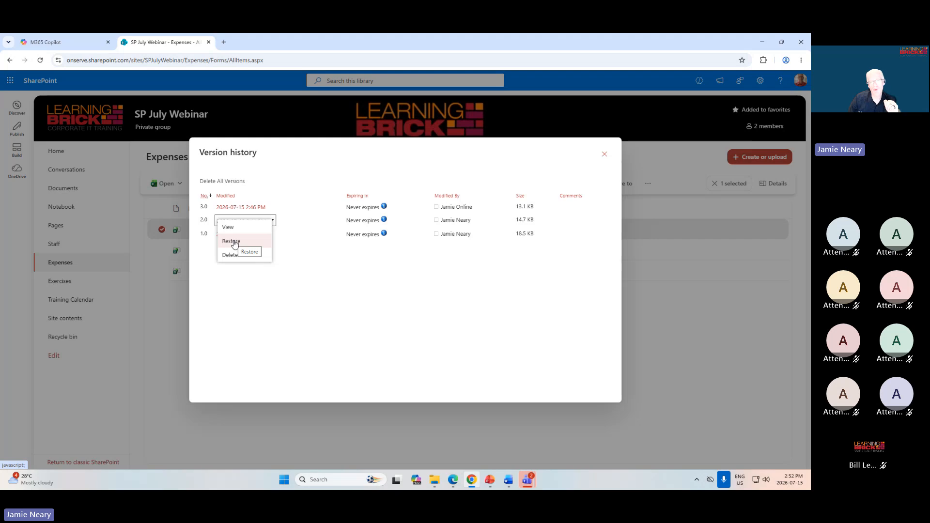
click(411, 359)
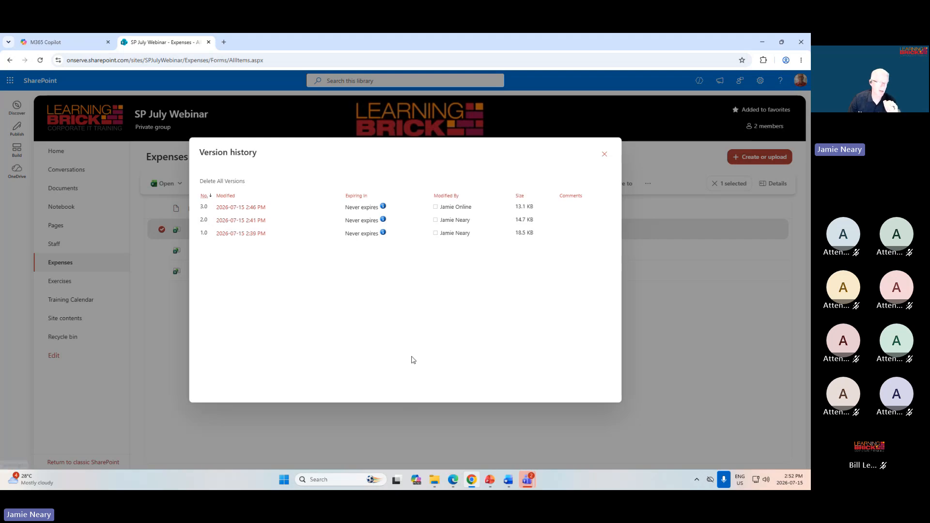
click(605, 154)
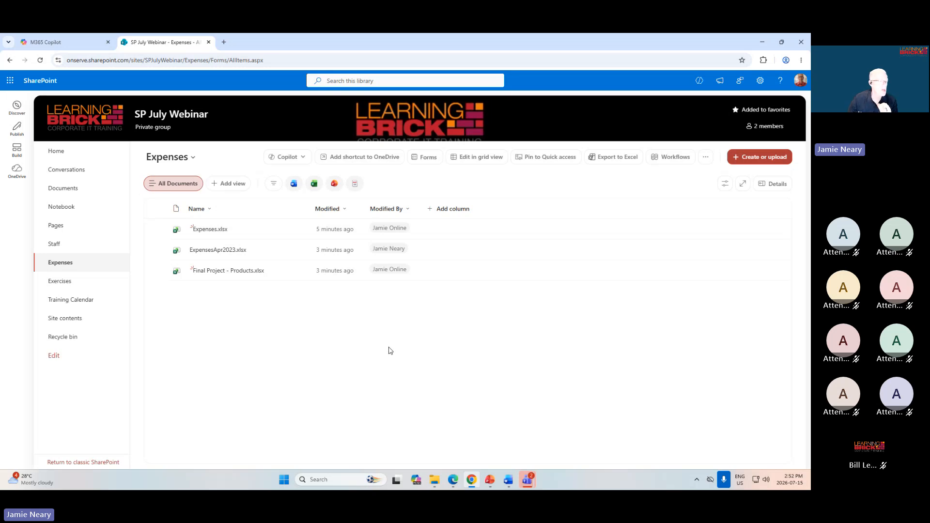
Minimize the Chrome and Edge windows, return to the PowerPoint slide show and advance past the "Collaborating on Files" slide.
click(762, 43)
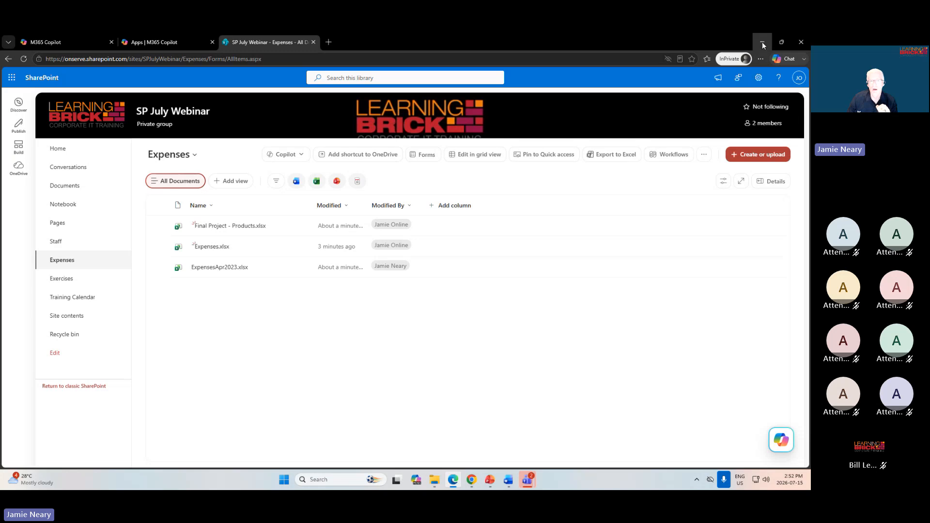
click(763, 43)
click(751, 121)
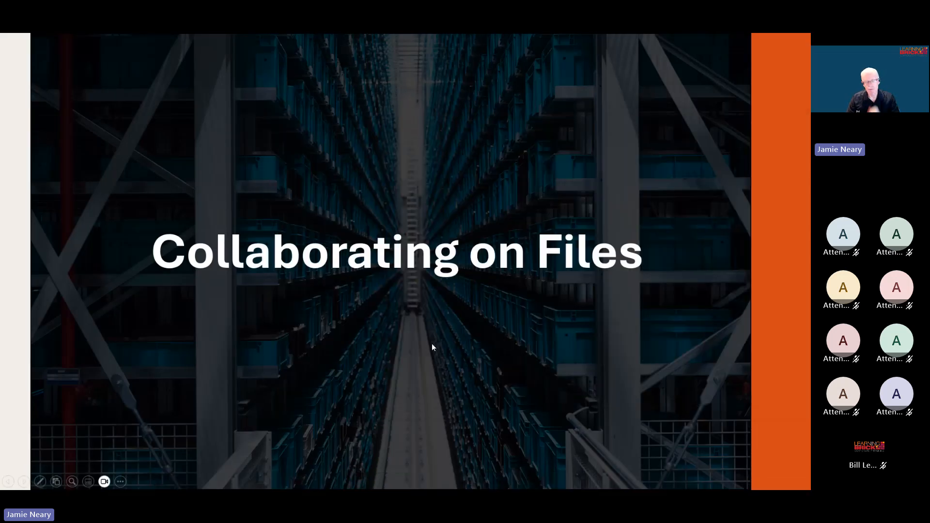
click(405, 319)
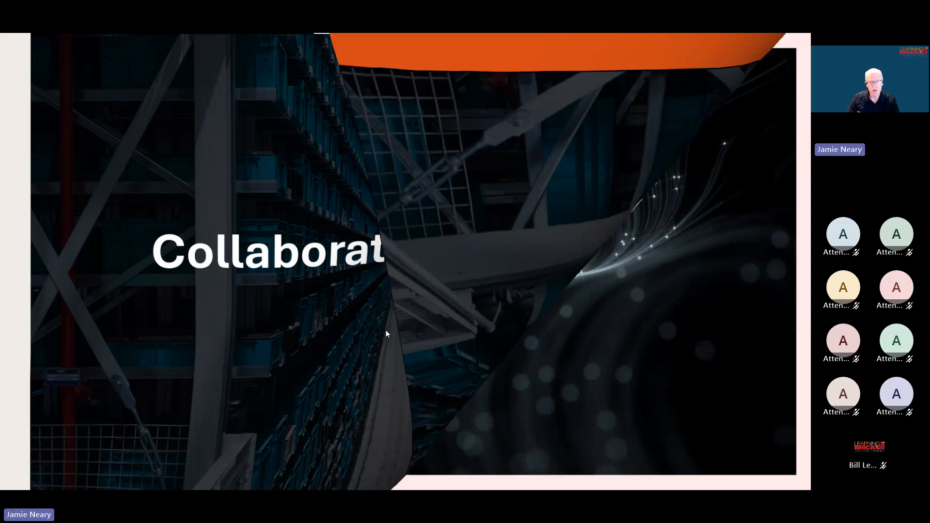